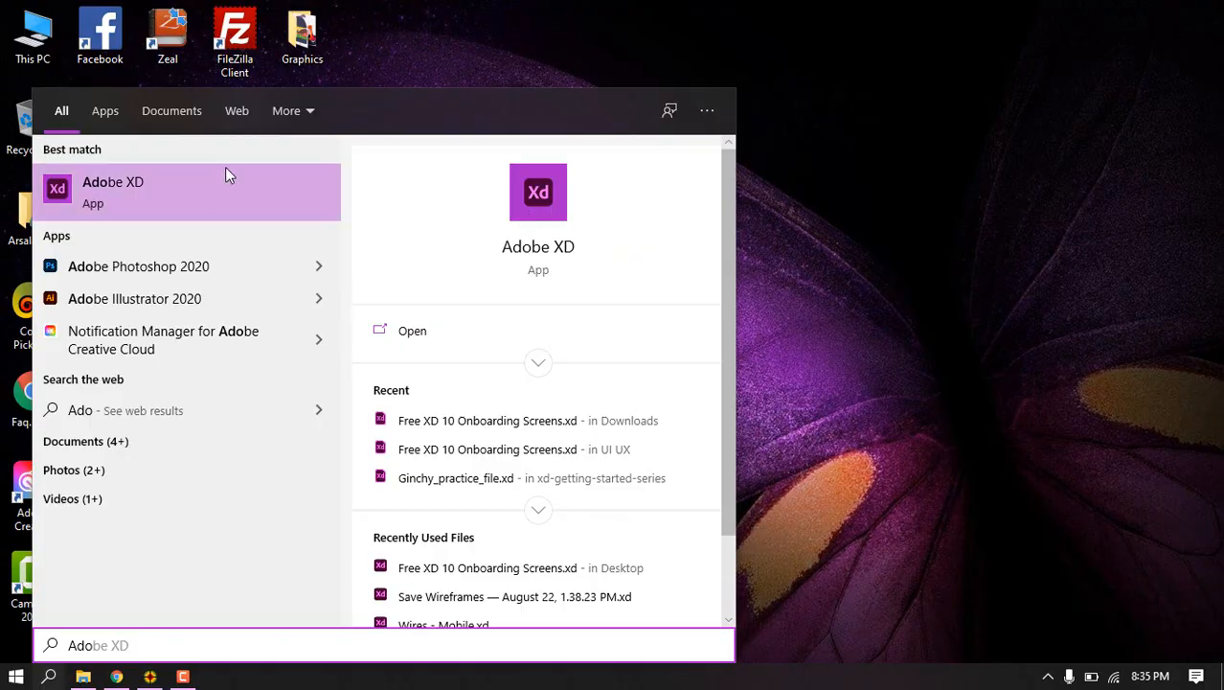
# Open Adobe XD maximized and create a new document with an iPhone XR, XS Max, 11 (414 × 896) artboard
pyautogui.click(202, 189)
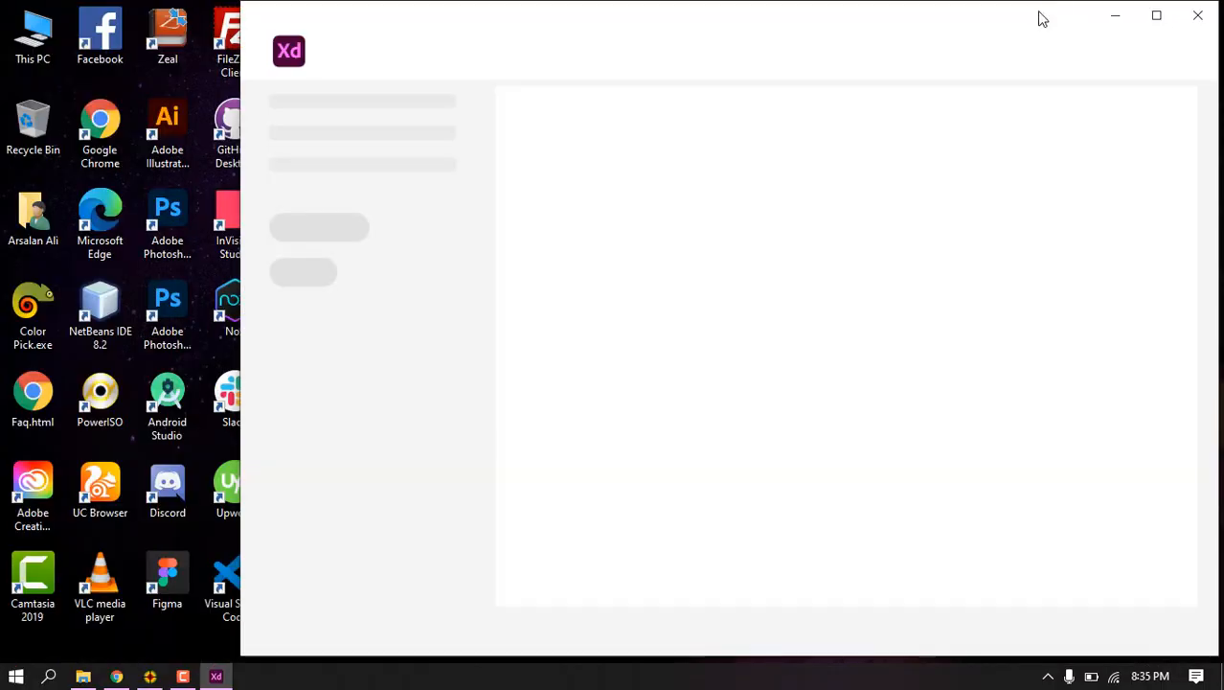
pyautogui.doubleClick(1042, 19)
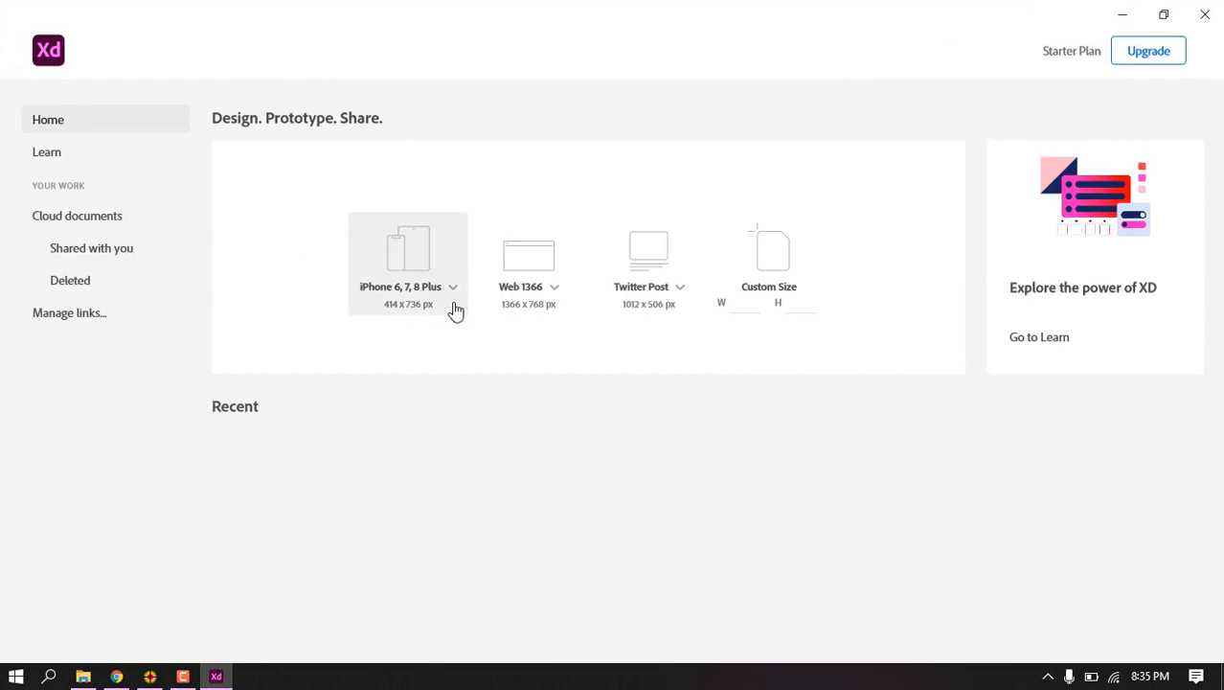
pyautogui.click(452, 295)
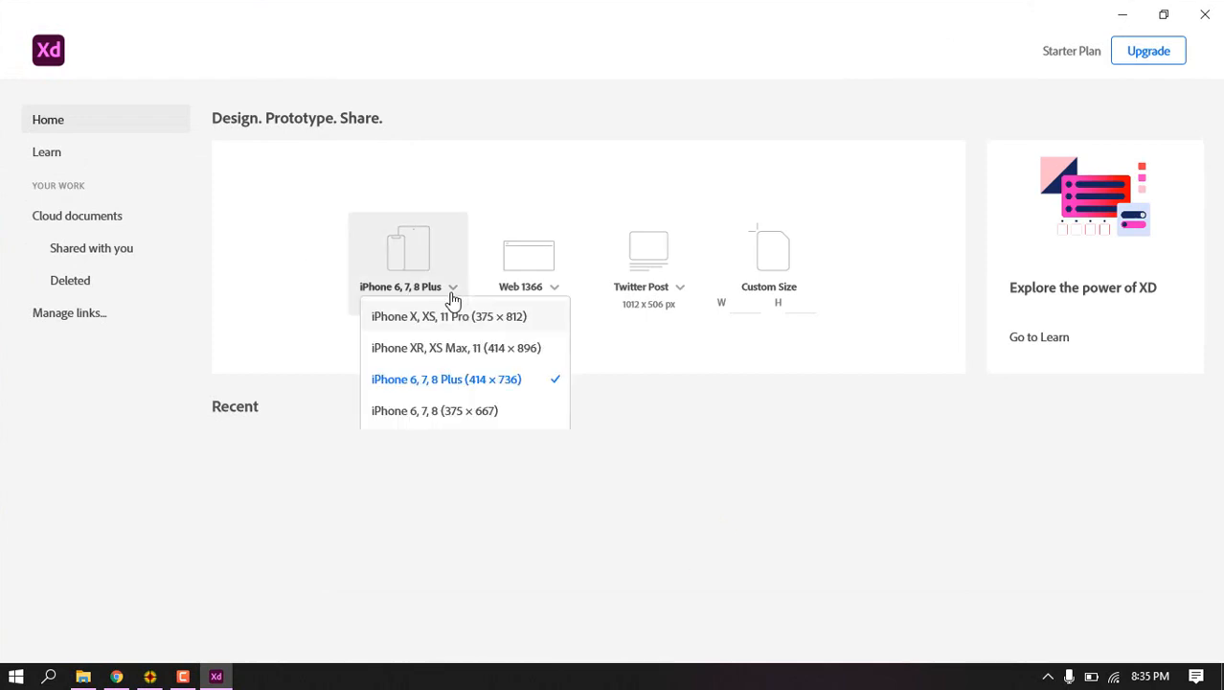
pyautogui.click(478, 350)
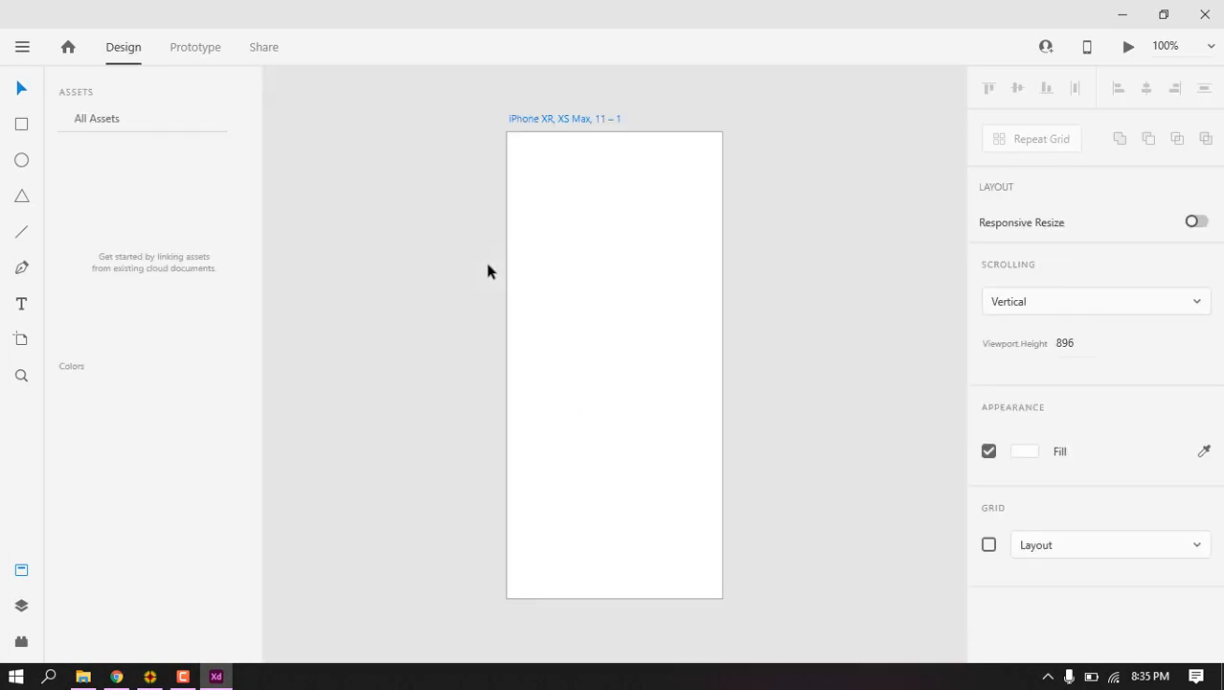
pyautogui.doubleClick(551, 117)
pyautogui.click(781, 267)
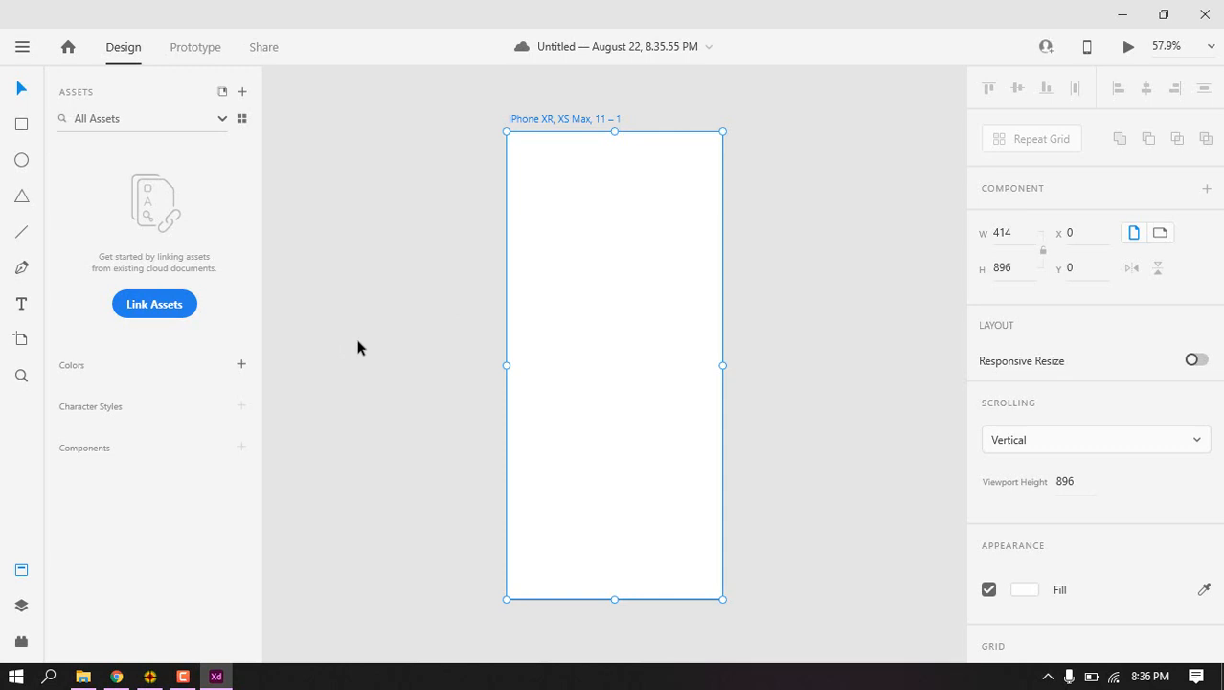
# Import Delivery.png, Order.png and Search.png from the Graphics folder onto the pasteboard, and move the Delivery illustration to the artboard's left side
pyautogui.click(83, 676)
pyautogui.moveTo(558, 291); pyautogui.dragTo(253, 159)
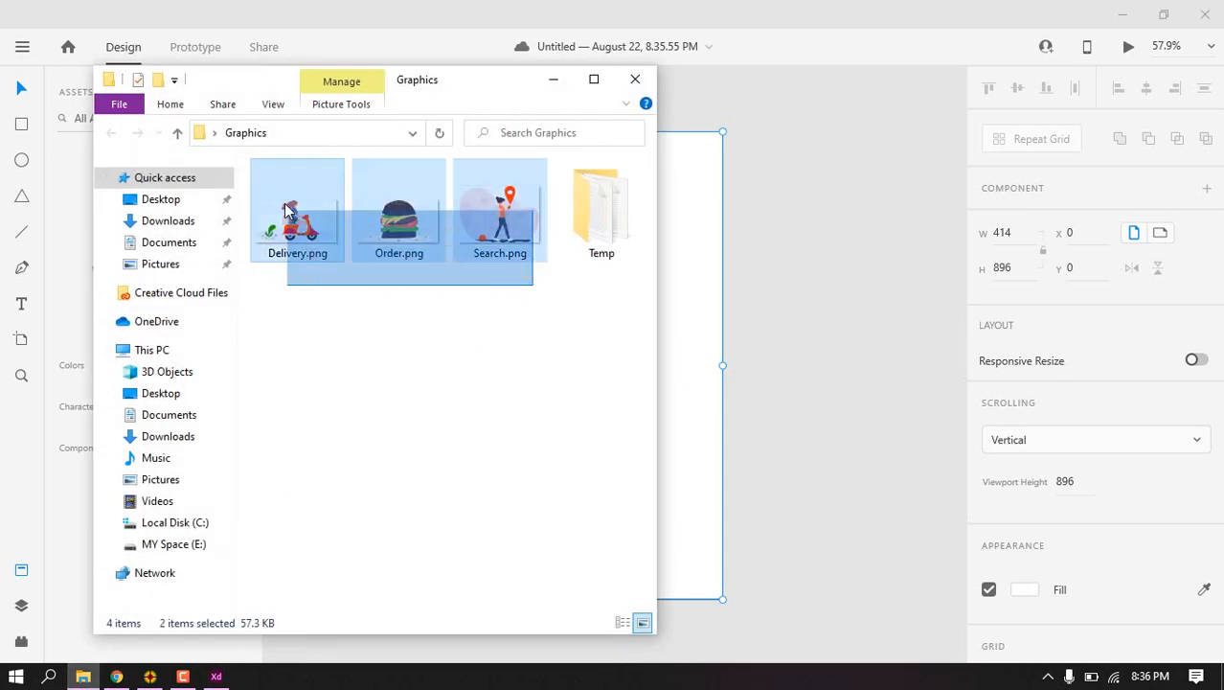
pyautogui.moveTo(287, 211); pyautogui.dragTo(858, 222)
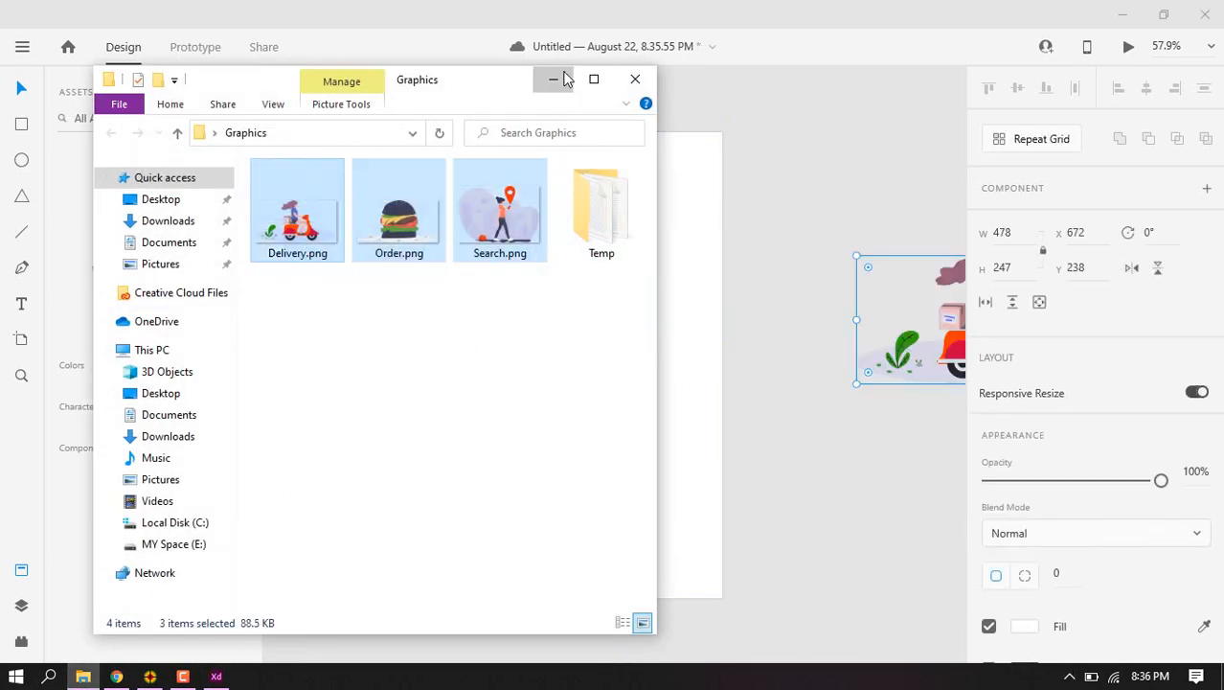
pyautogui.click(552, 78)
pyautogui.scroll(-2, 918, 386)
pyautogui.moveTo(923, 359); pyautogui.dragTo(390, 321)
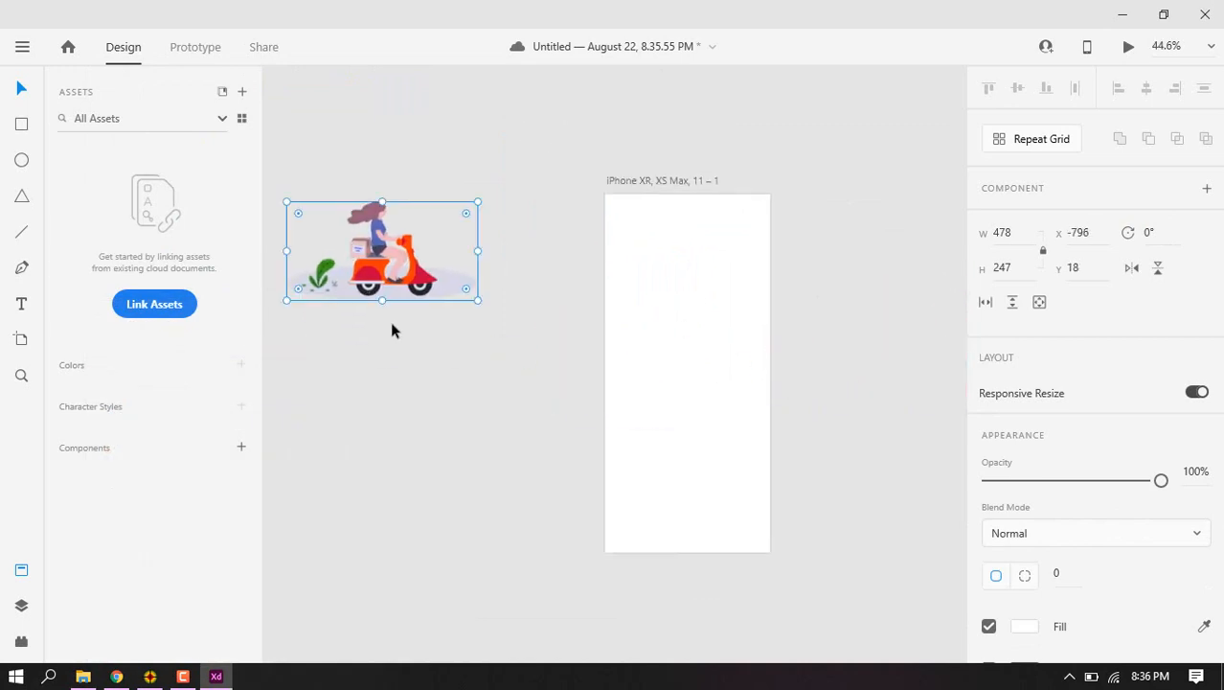
# Locate the imported illustrations on the pasteboard and move the Search illustration onto the upper part of the artboard
pyautogui.click(21, 605)
pyautogui.click(92, 182)
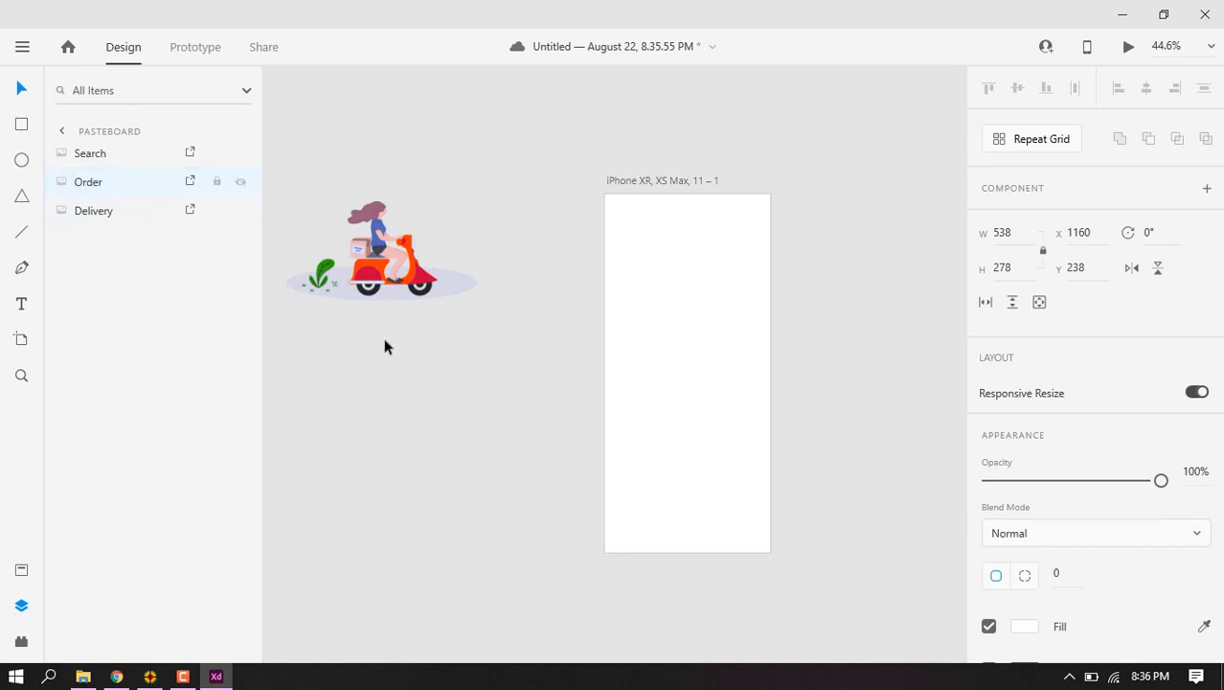
pyautogui.scroll(-10, 908, 473)
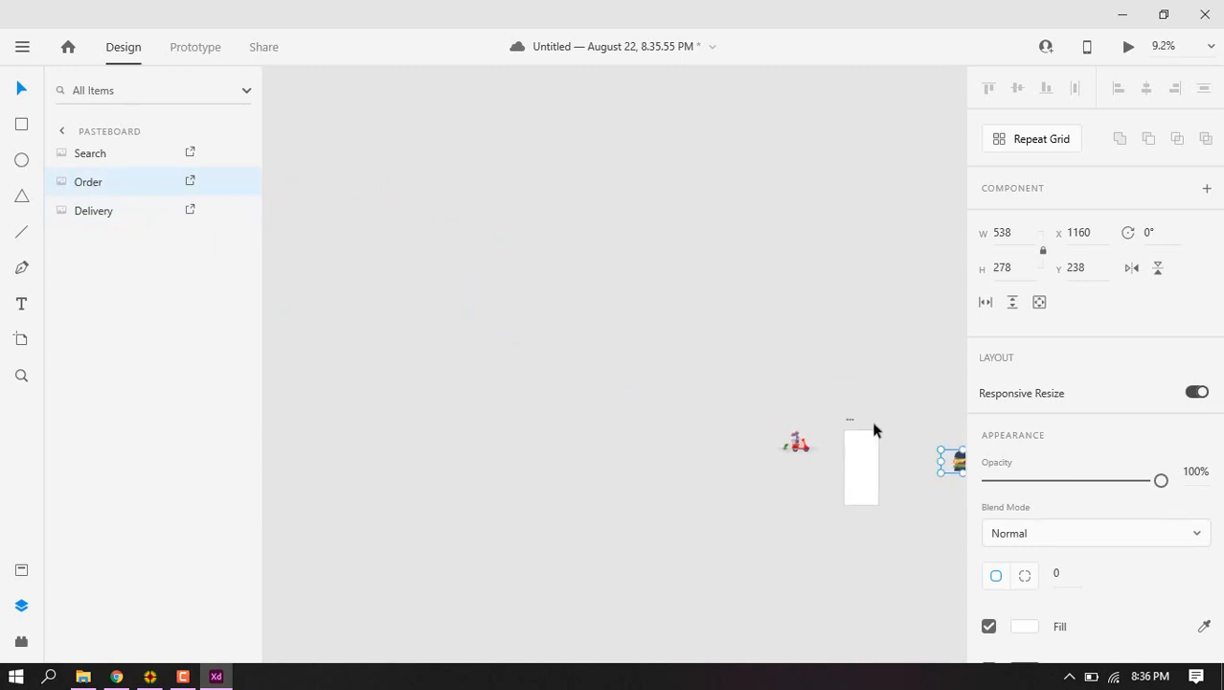
pyautogui.scroll(-3, 622, 456)
pyautogui.scroll(5, 839, 489)
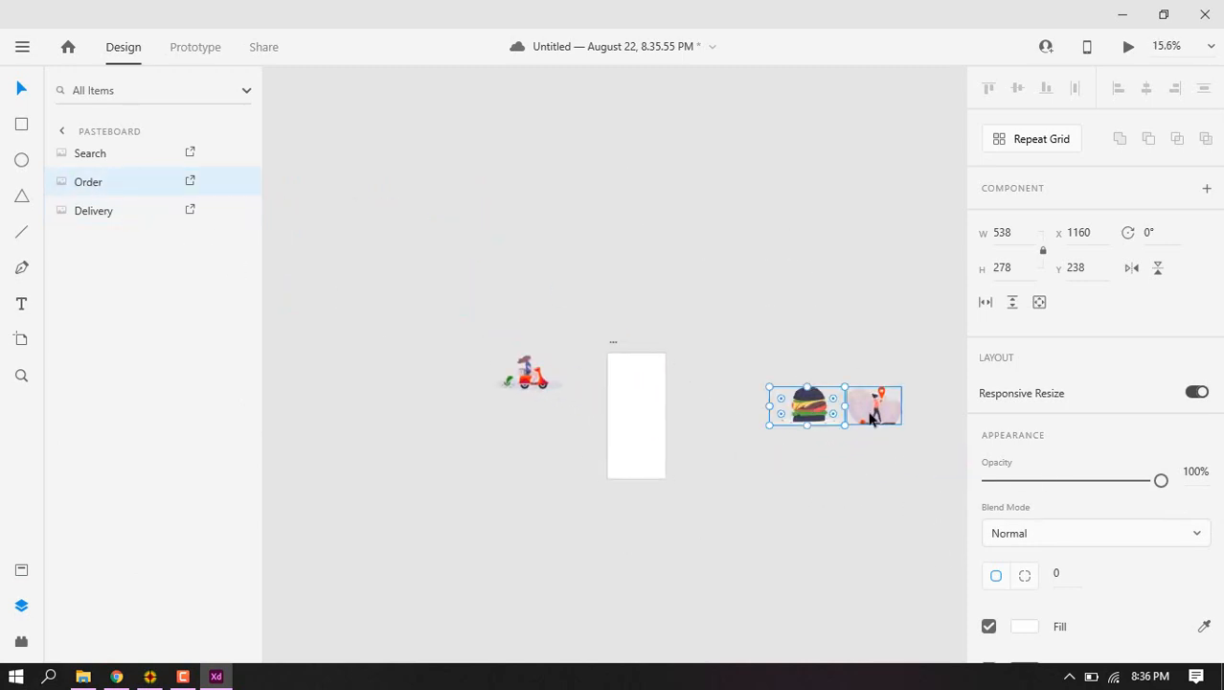
pyautogui.moveTo(874, 412); pyautogui.dragTo(633, 384)
pyautogui.scroll(5, 620, 431)
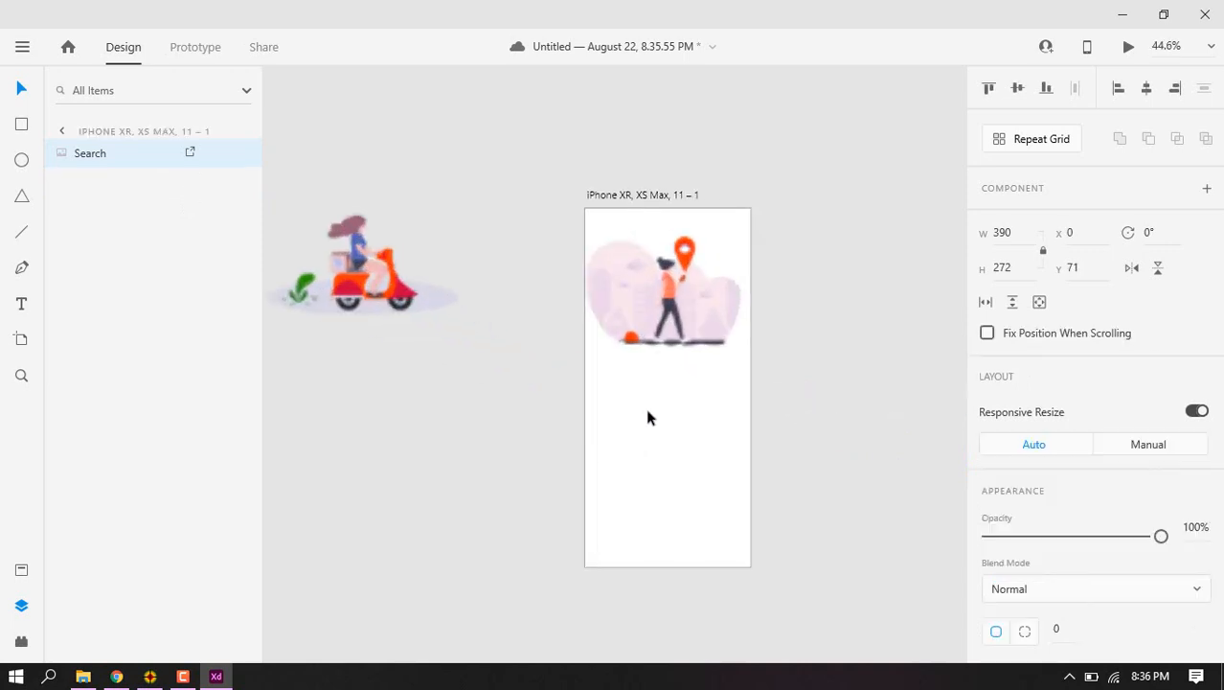
# Scale the Search illustration down to about 335 × 233 and centre it horizontally on the artboard at about Y 215
pyautogui.moveTo(661, 323); pyautogui.dragTo(667, 365)
pyautogui.moveTo(588, 276); pyautogui.dragTo(613, 296)
pyautogui.moveTo(665, 356)
pyautogui.mouseDown()
pyautogui.moveTo(647, 359)
pyautogui.moveTo(663, 359)
pyautogui.mouseUp()
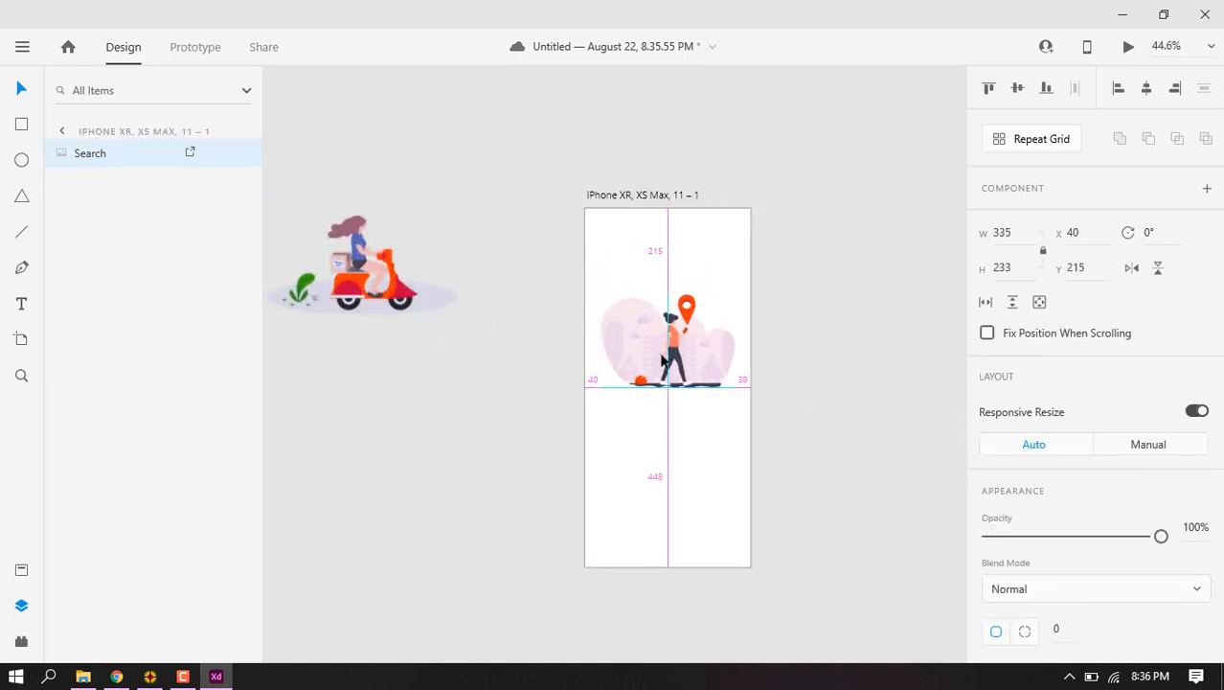
pyautogui.click(868, 275)
pyautogui.scroll(-3, 674, 548)
pyautogui.scroll(-2, 679, 457)
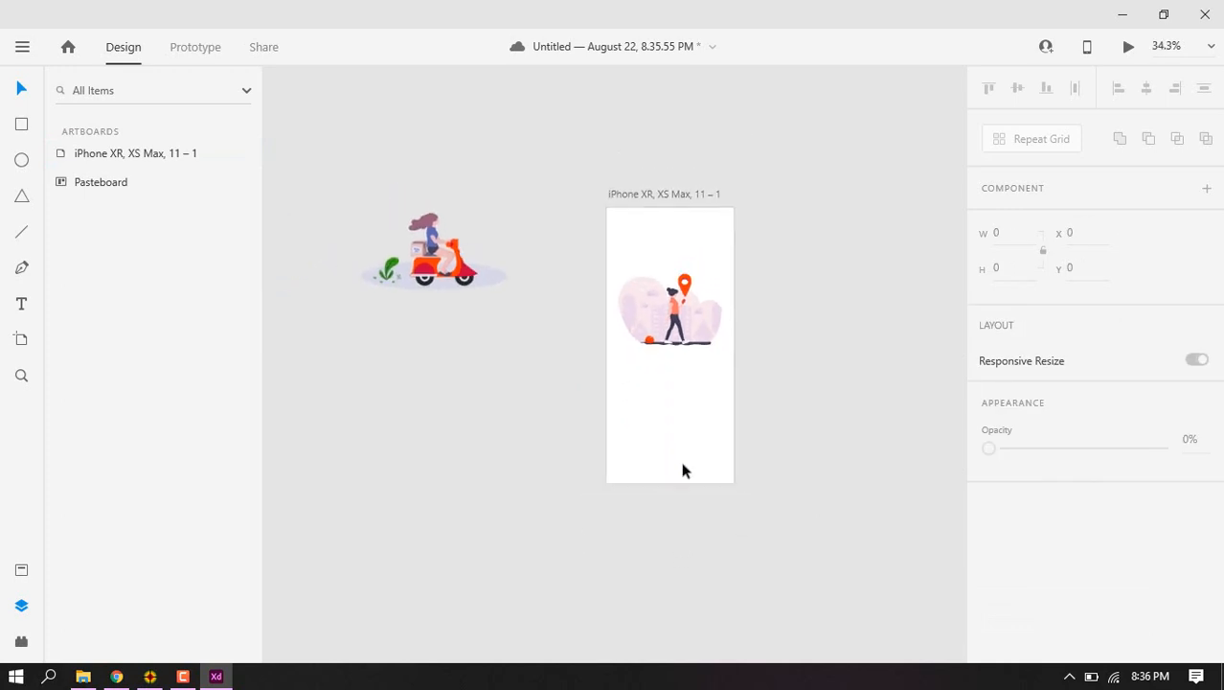
# Enlarge the Search illustration to about 386 × 270 and centre it horizontally on the artboard at about Y 178
pyautogui.scroll(3, 685, 410)
pyautogui.click(683, 187)
pyautogui.moveTo(683, 187); pyautogui.dragTo(683, 135)
pyautogui.moveTo(749, 211); pyautogui.dragTo(774, 234)
pyautogui.moveTo(712, 189)
pyautogui.mouseDown()
pyautogui.moveTo(692, 180)
pyautogui.moveTo(694, 194)
pyautogui.mouseUp()
pyautogui.scroll(-2, 713, 354)
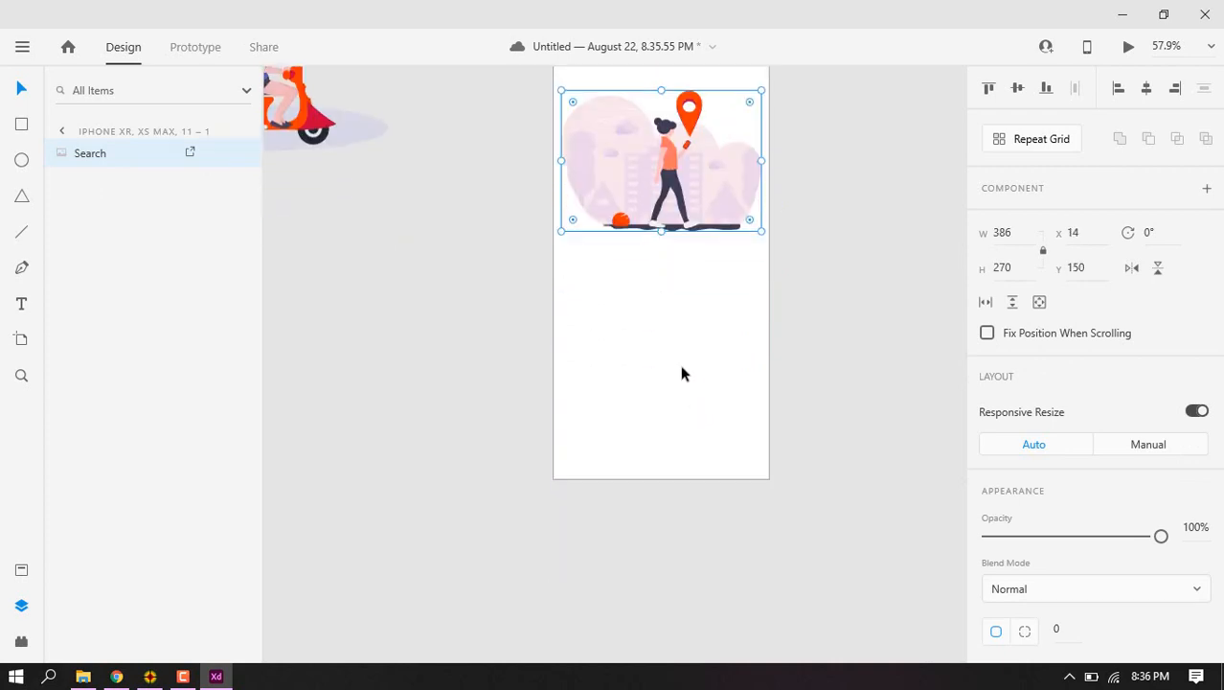
pyautogui.scroll(2, 675, 359)
pyautogui.moveTo(668, 251)
pyautogui.mouseDown()
pyautogui.moveTo(668, 219)
pyautogui.moveTo(669, 278)
pyautogui.moveTo(668, 259)
pyautogui.mouseUp()
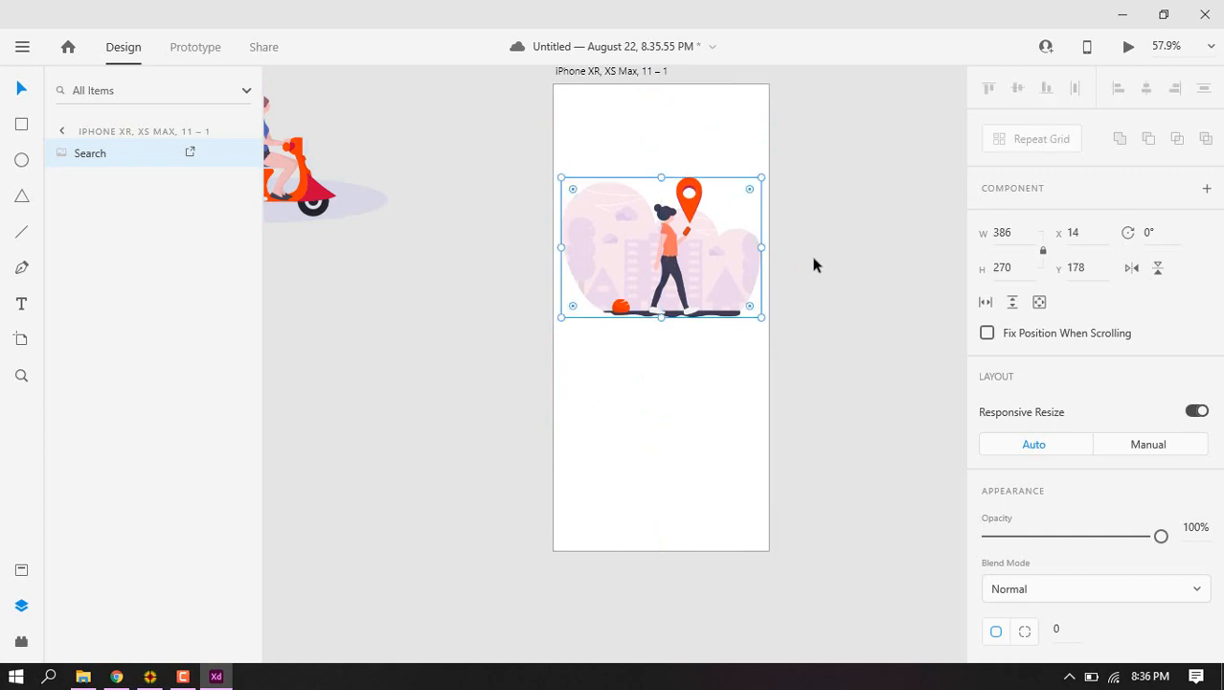
pyautogui.click(791, 428)
# Save the document to the cloud as "Onboarding Sample Design"
pyautogui.hotkey('ctrl', 's')
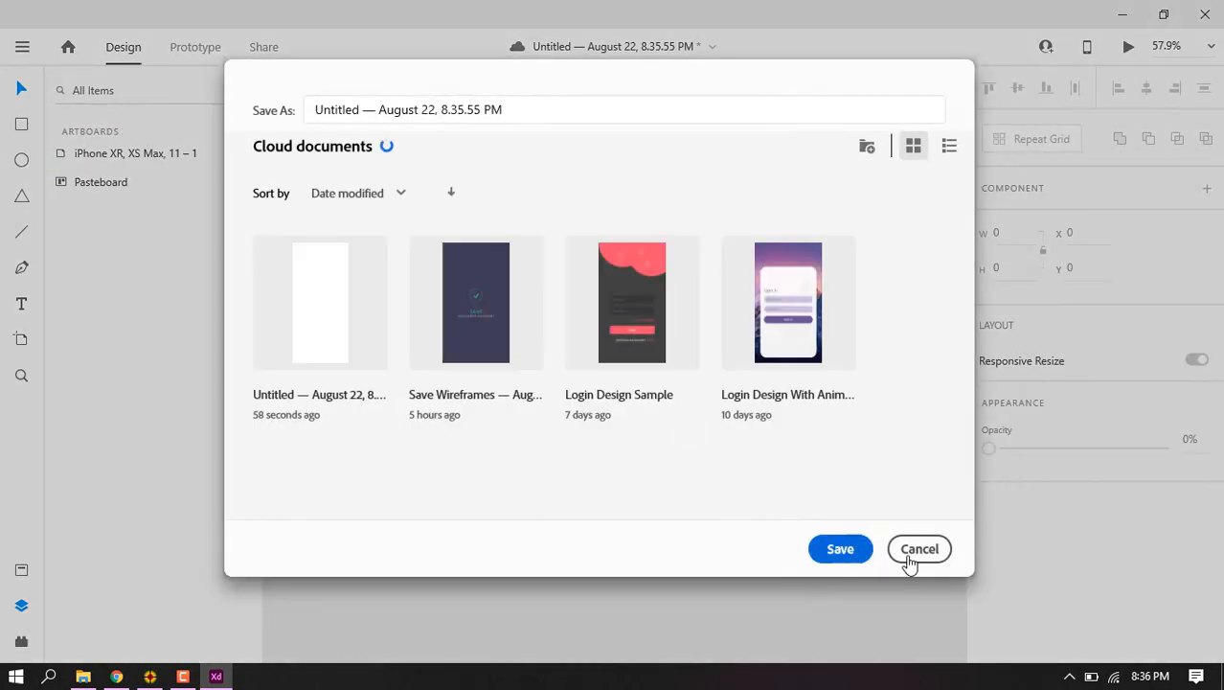
pyautogui.click(550, 115)
pyautogui.write('Onboarding Sample Design')
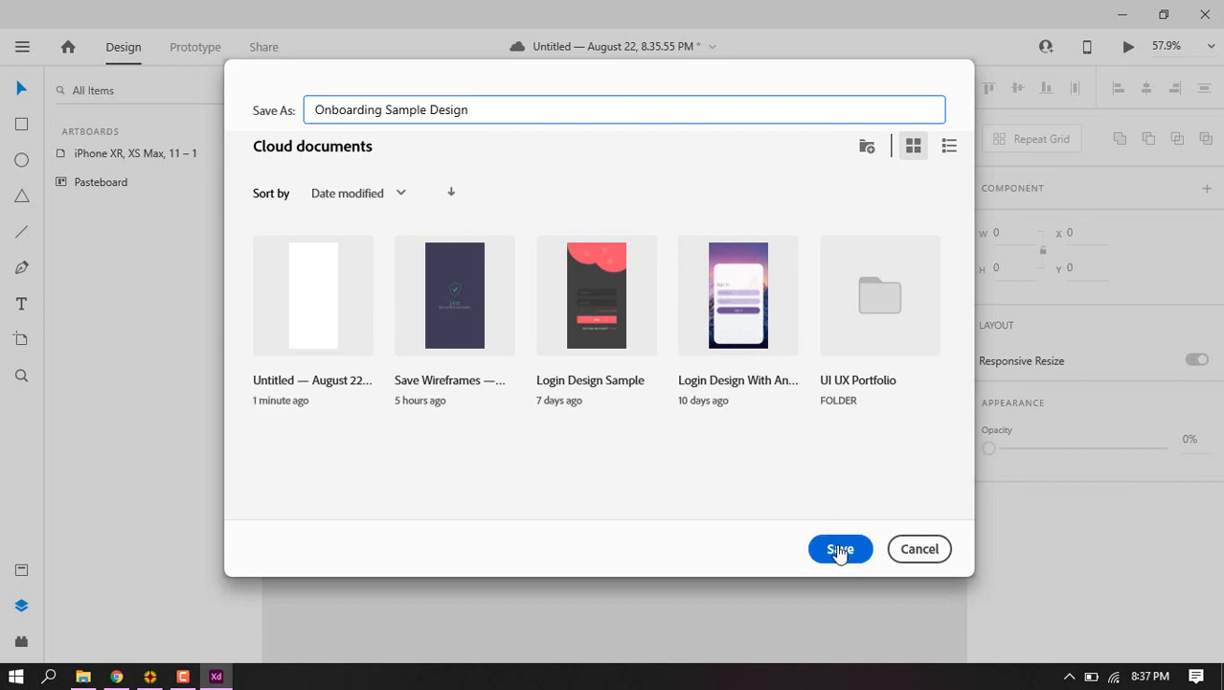
pyautogui.click(837, 549)
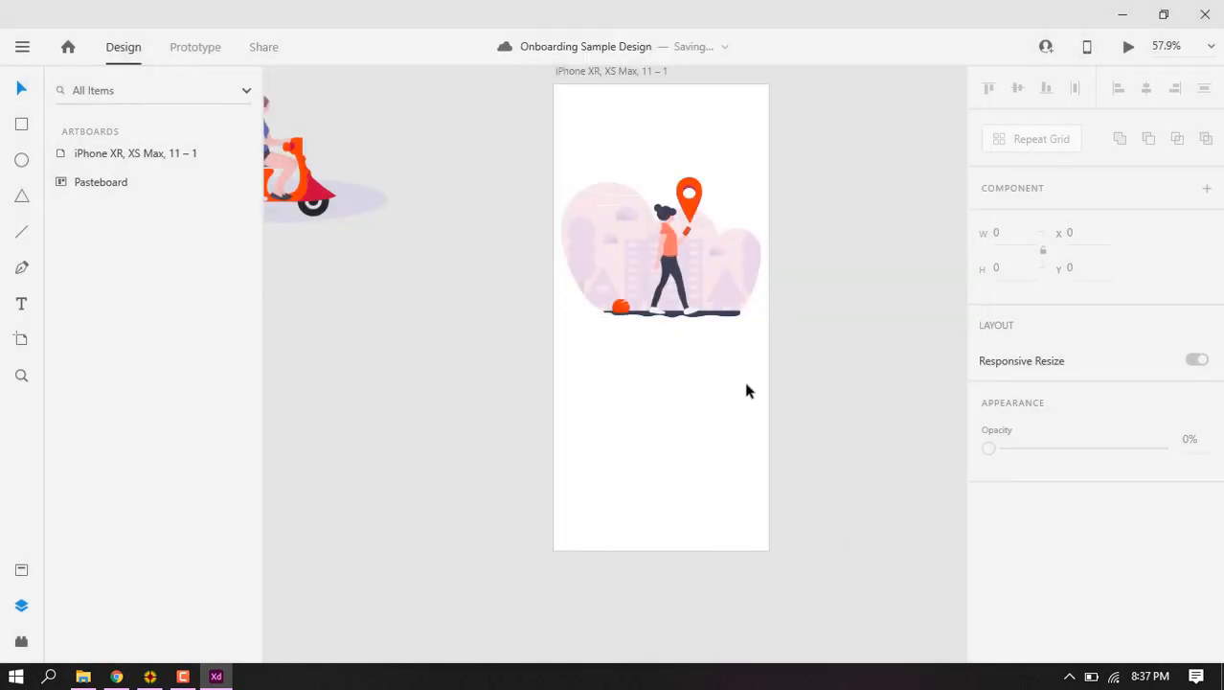
# Add the text "Search" below the illustration on the artboard
pyautogui.click(21, 303)
pyautogui.click(659, 400)
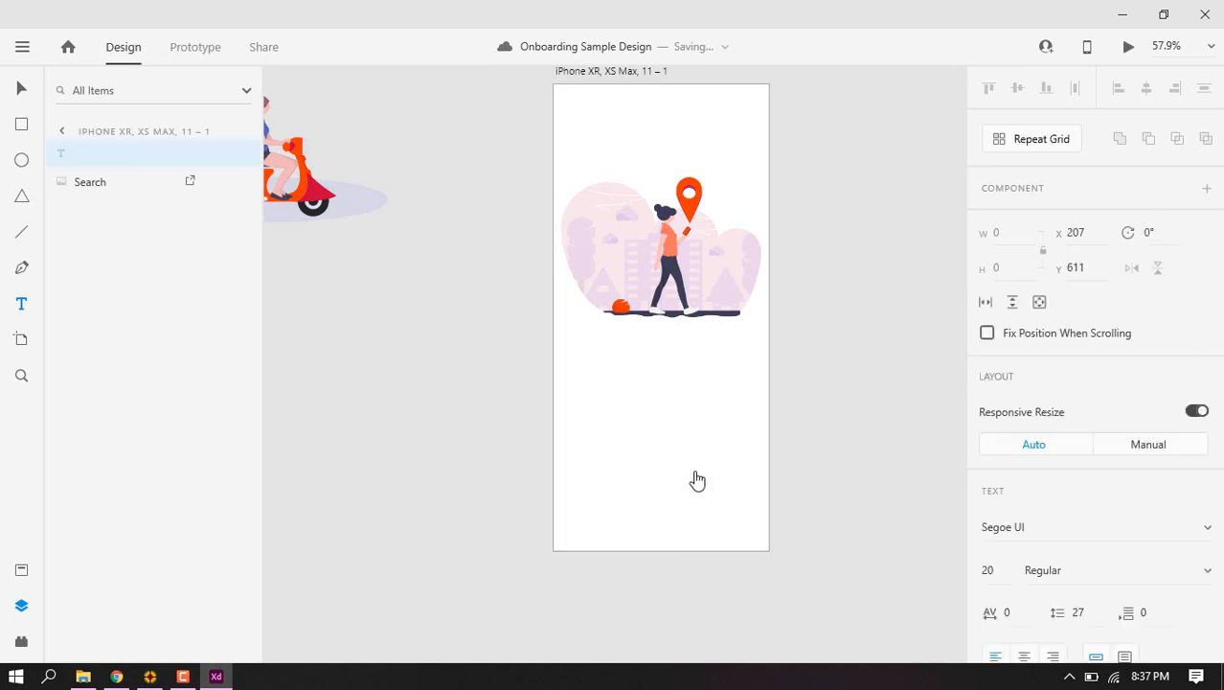
pyautogui.write('Search')
# Set the Search text's font to Calibri and its size to 28
pyautogui.hotkey('ctrl', 'a')
pyautogui.click(1132, 526)
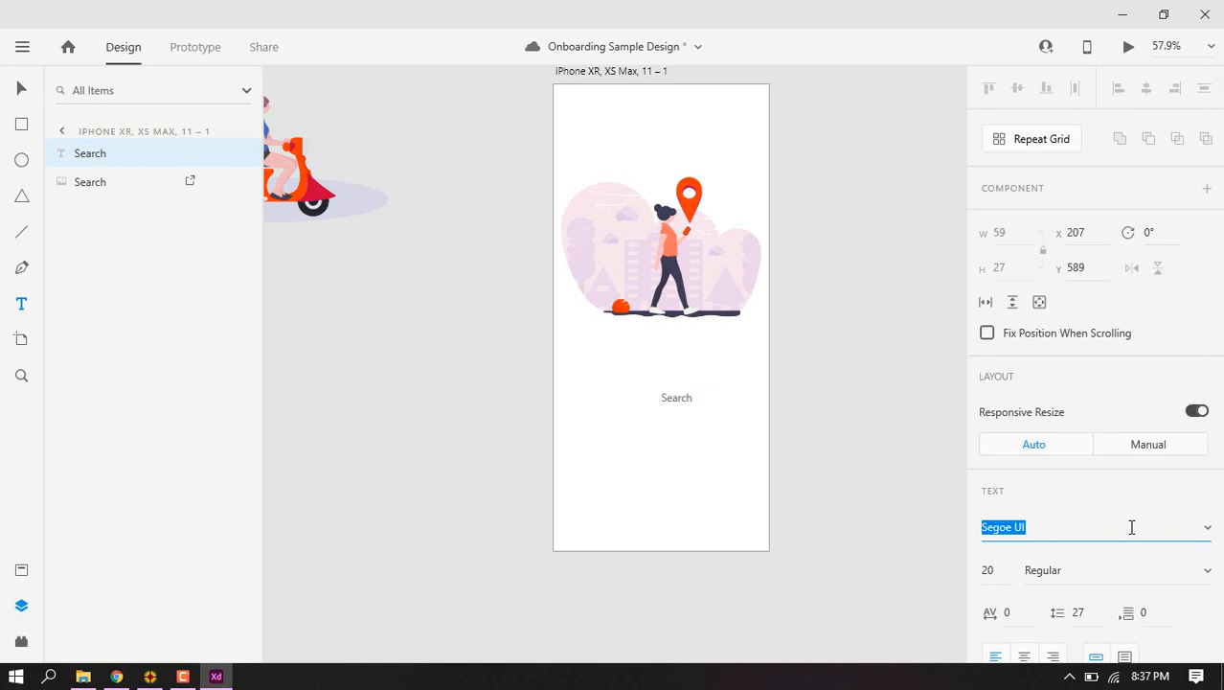
pyautogui.write('Calibri')
pyautogui.press('Return')
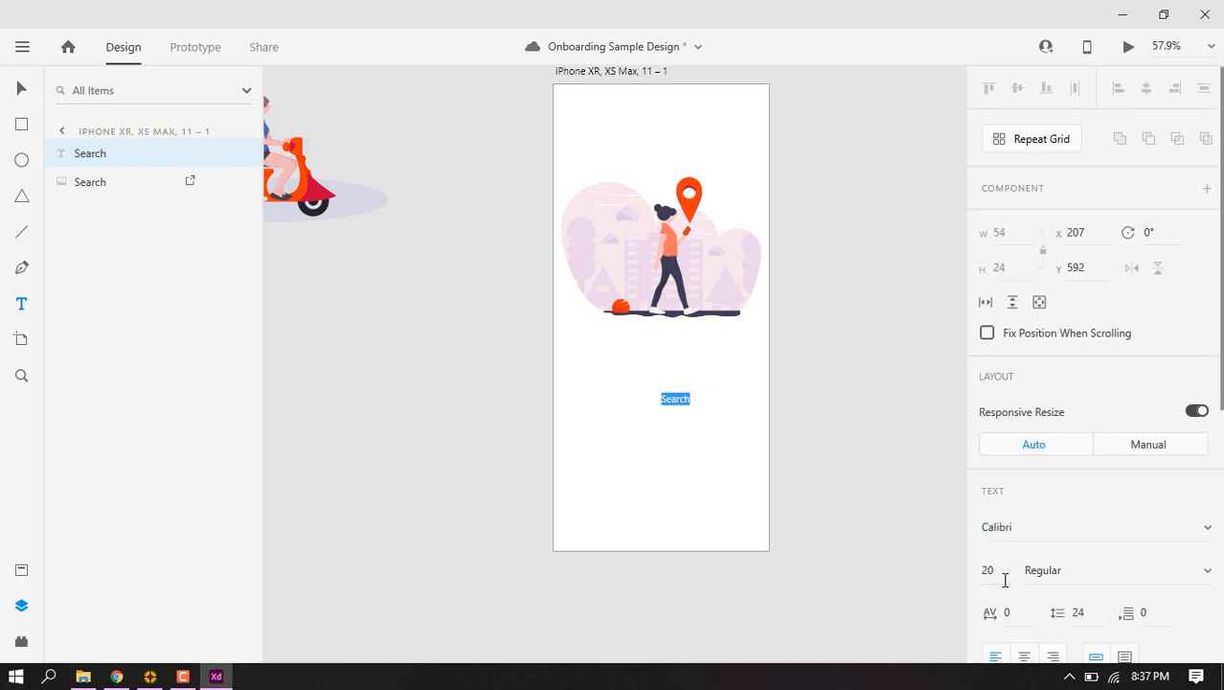
pyautogui.click(1005, 578)
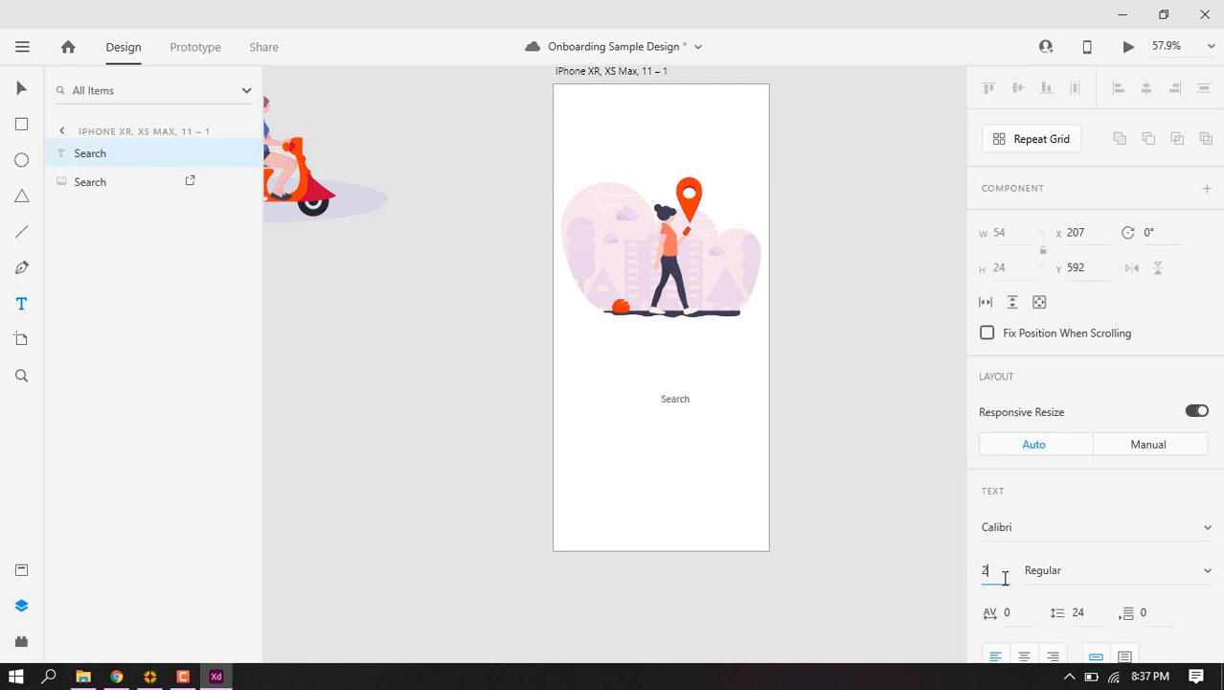
pyautogui.press('Return')
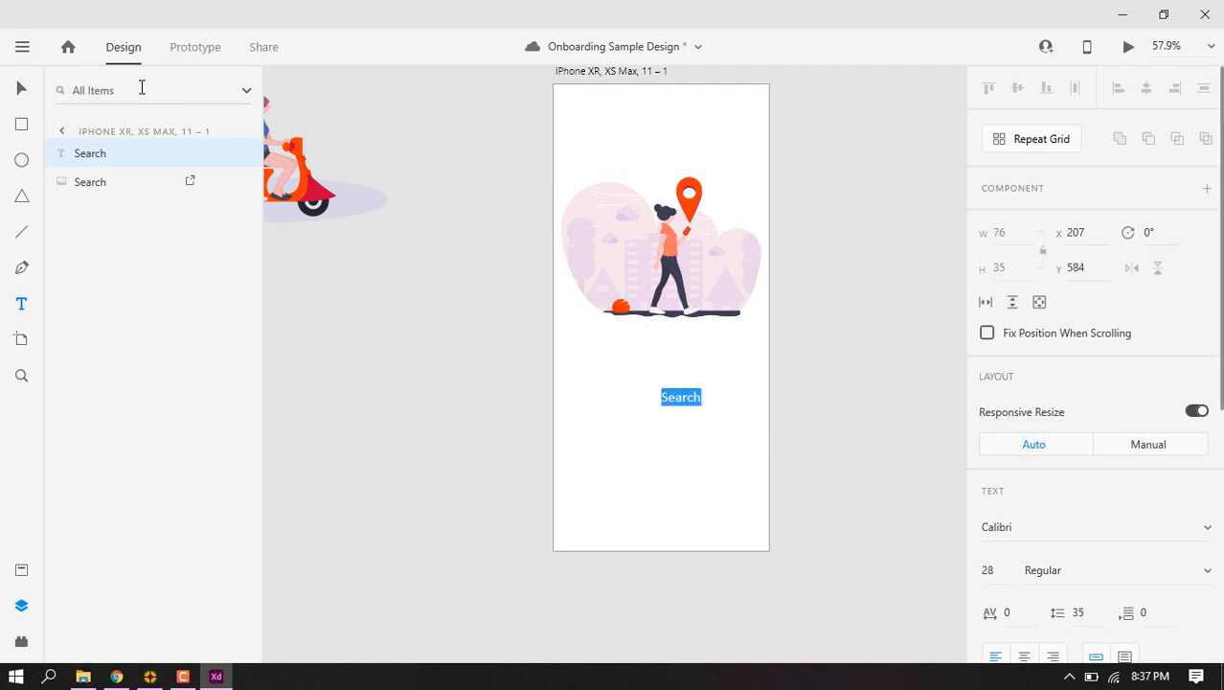
# Centre the Search text horizontally below the illustration and set its weight to Bold
pyautogui.click(21, 92)
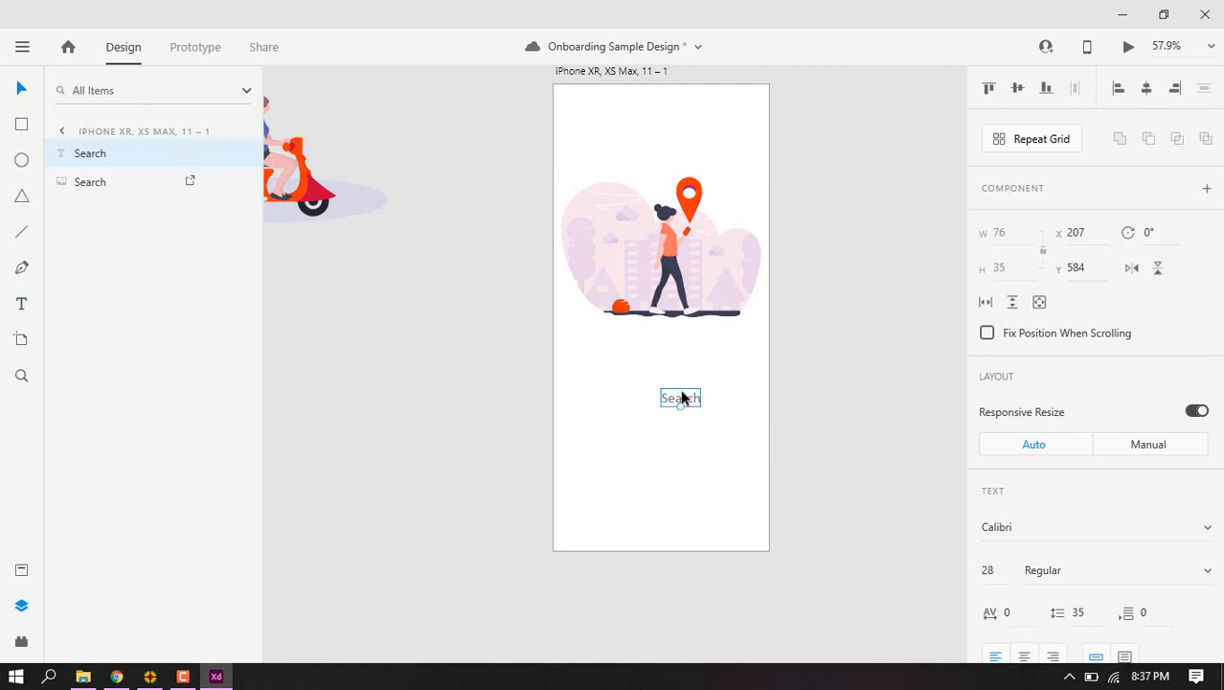
pyautogui.moveTo(690, 396)
pyautogui.mouseDown()
pyautogui.moveTo(669, 398)
pyautogui.moveTo(668, 384)
pyautogui.moveTo(674, 393)
pyautogui.mouseUp()
pyautogui.scroll(-5, 1044, 451)
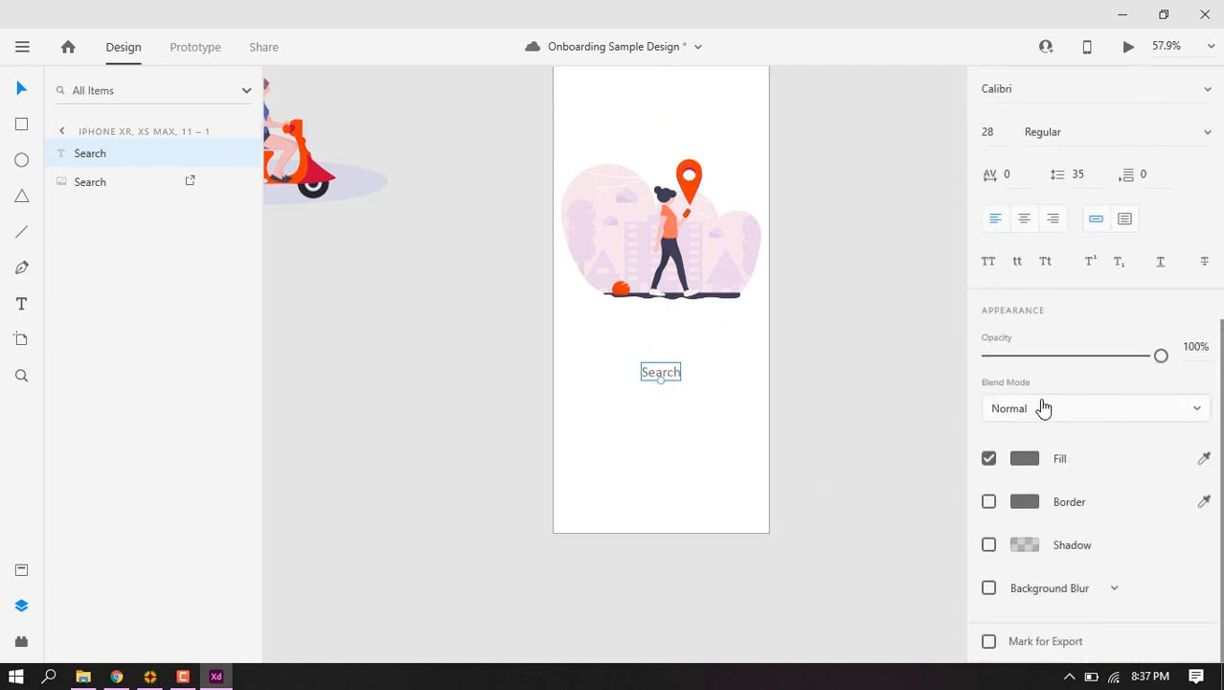
pyautogui.click(1206, 133)
pyautogui.click(1083, 204)
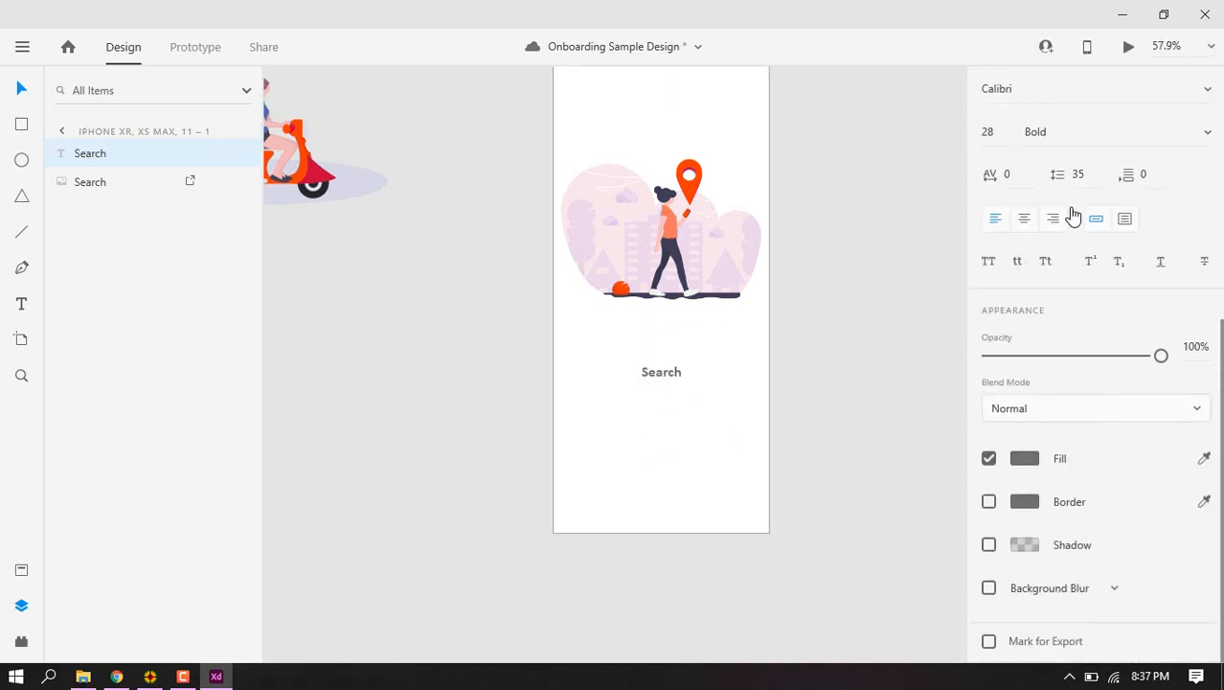
# Copy the colour 1C1A1A from Just Color Picker and apply it as the Search text's fill
pyautogui.click(149, 676)
pyautogui.click(696, 205)
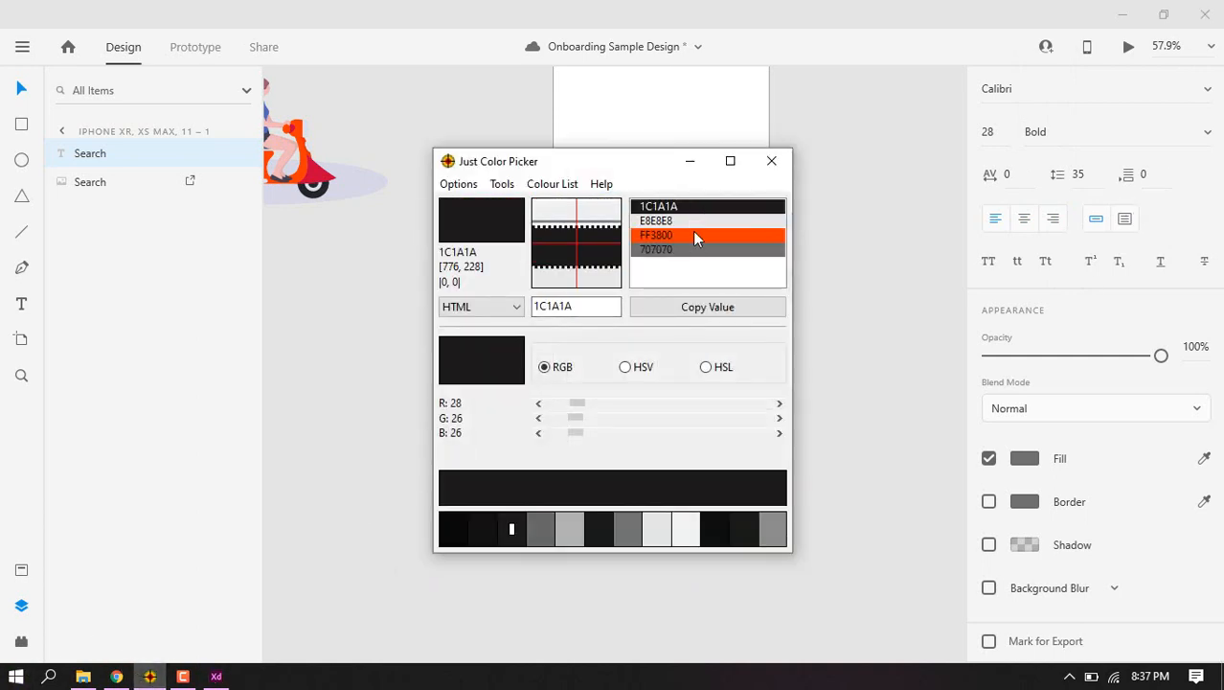
pyautogui.click(695, 308)
pyautogui.hotkey('ctrl', 'c')
pyautogui.click(690, 162)
pyautogui.click(1023, 458)
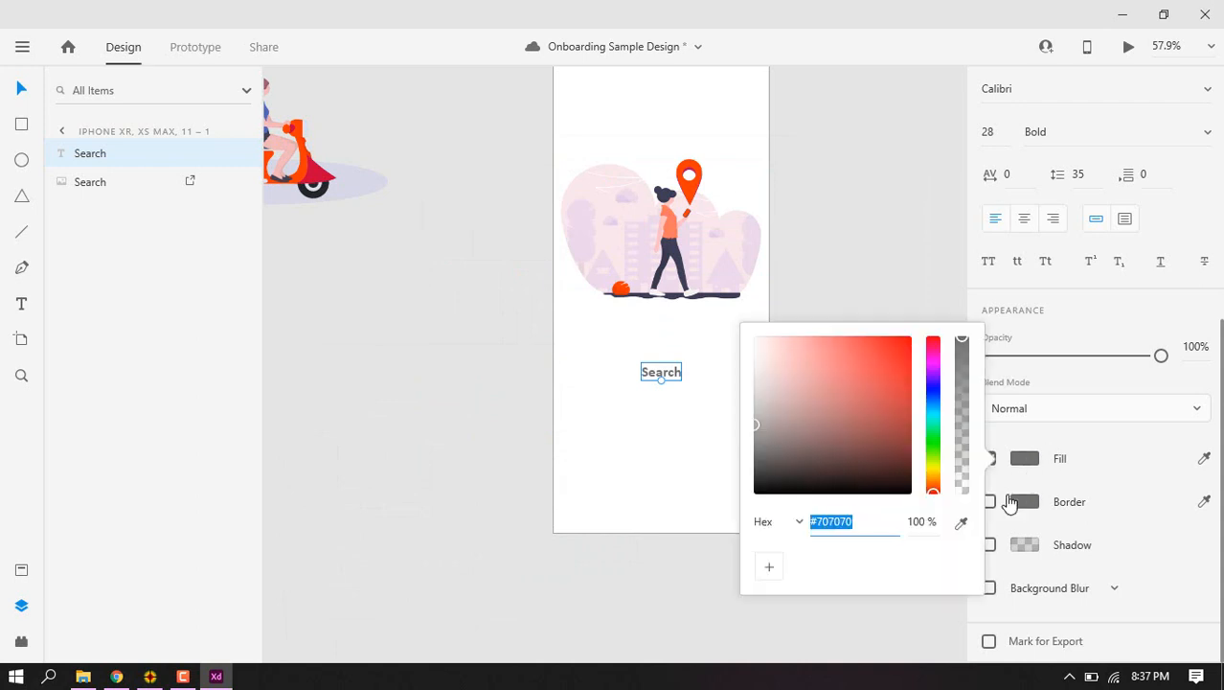
pyautogui.hotkey('ctrl', 'v')
pyautogui.press('Return')
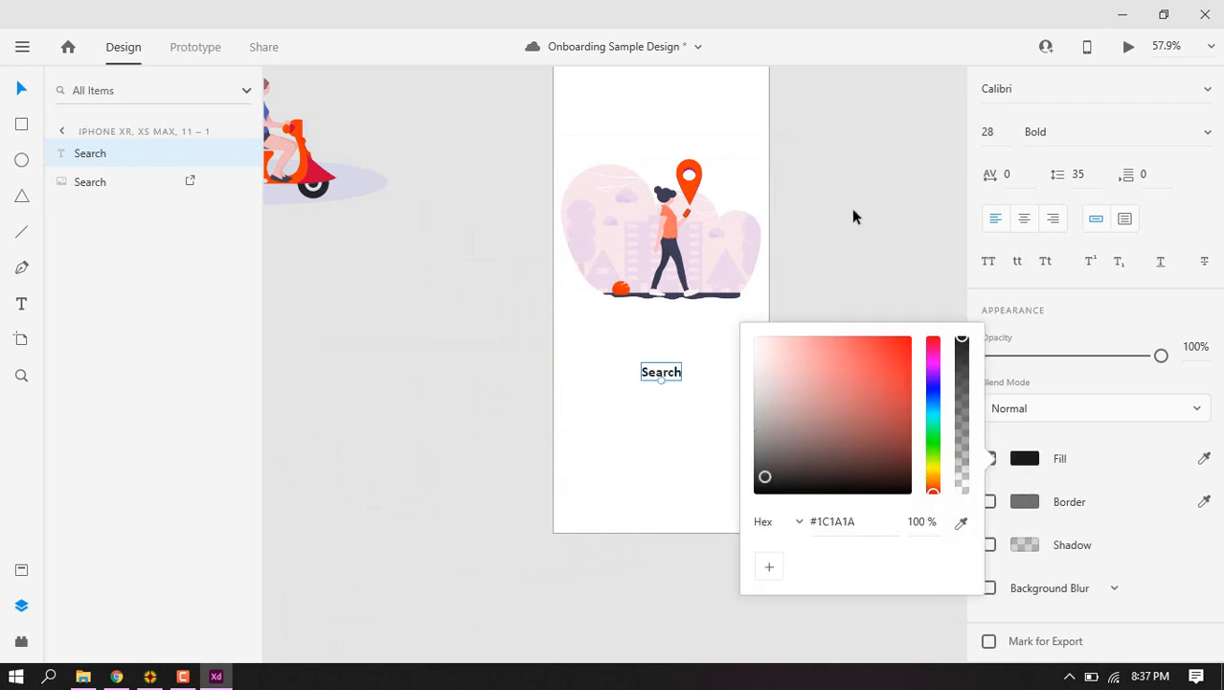
pyautogui.click(852, 208)
# Change the Search text's font to Century Gothic and move it slightly up, centred below the illustration
pyautogui.click(657, 373)
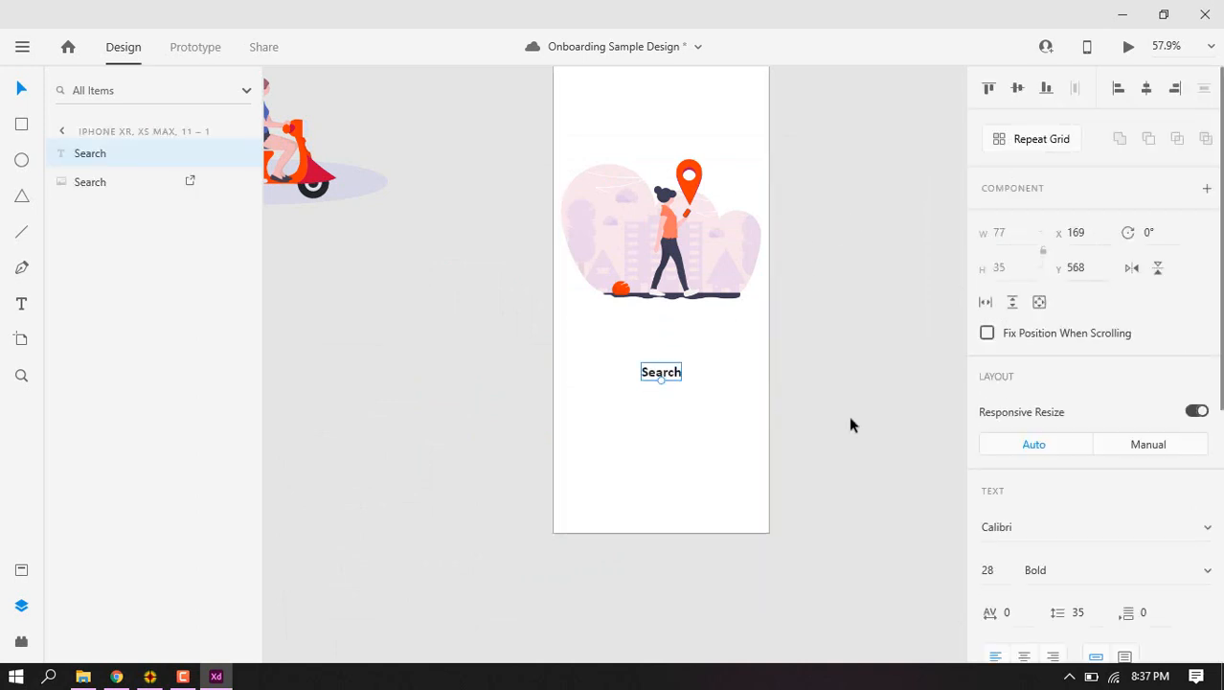
pyautogui.click(1050, 527)
pyautogui.write('Century')
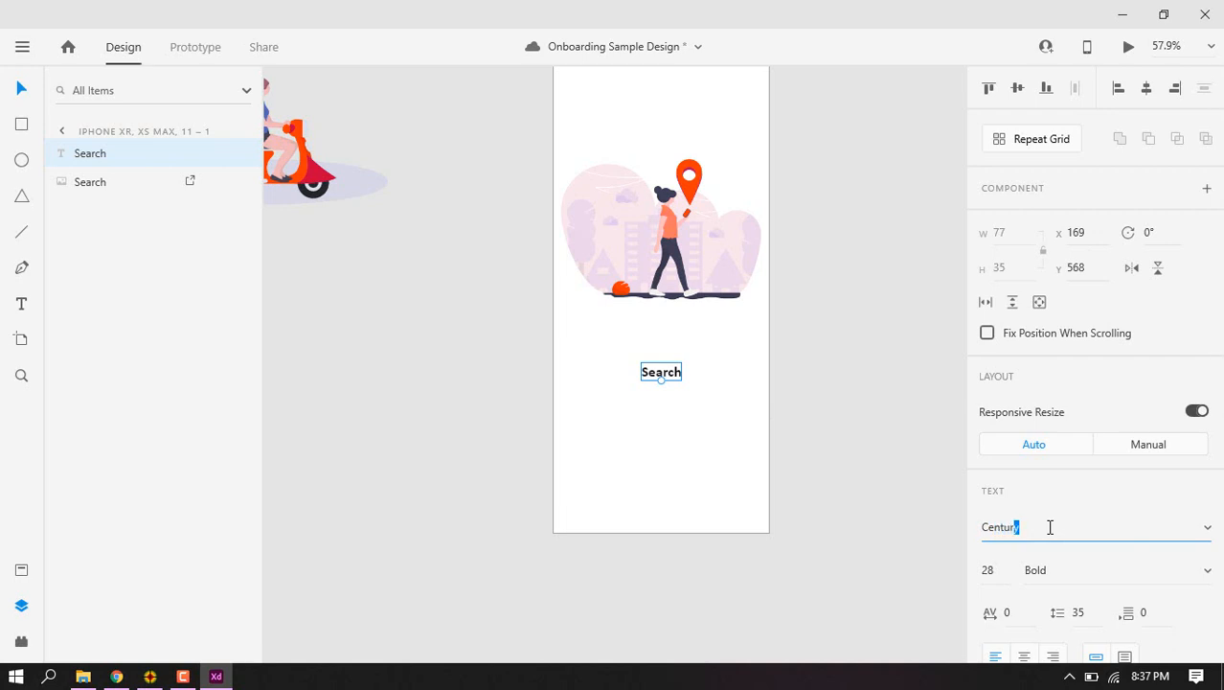
pyautogui.write(' Gothic')
pyautogui.press('Return')
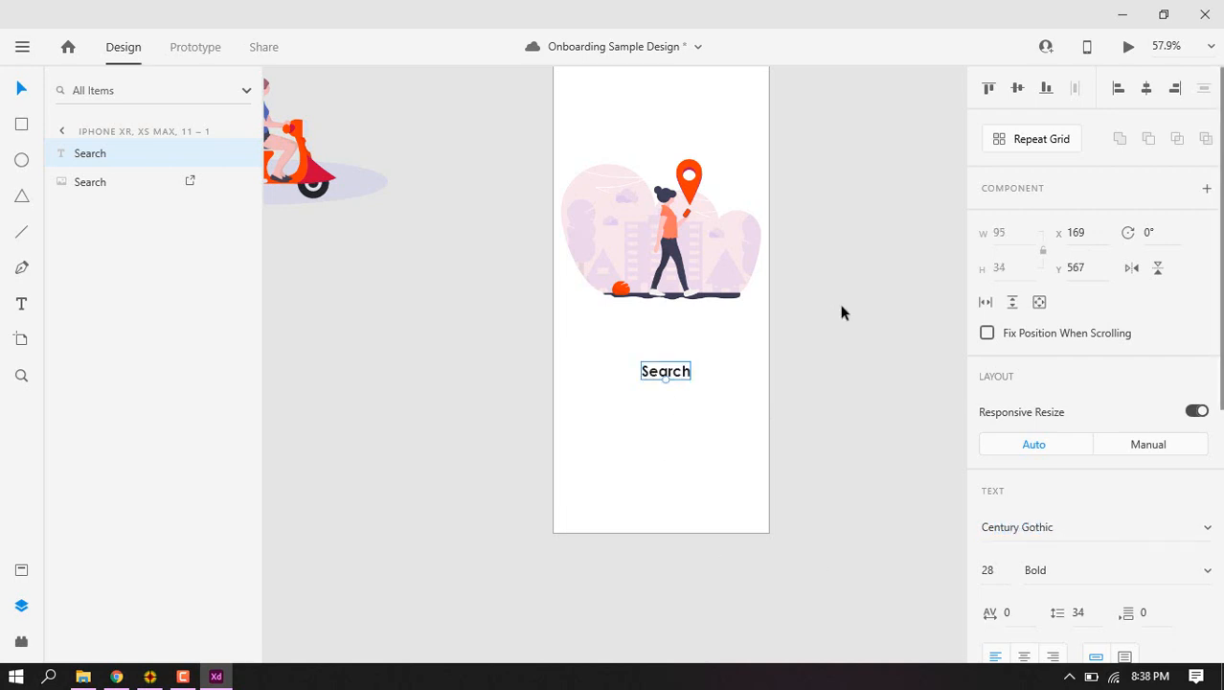
pyautogui.click(842, 311)
pyautogui.moveTo(668, 373); pyautogui.dragTo(665, 358)
pyautogui.click(791, 369)
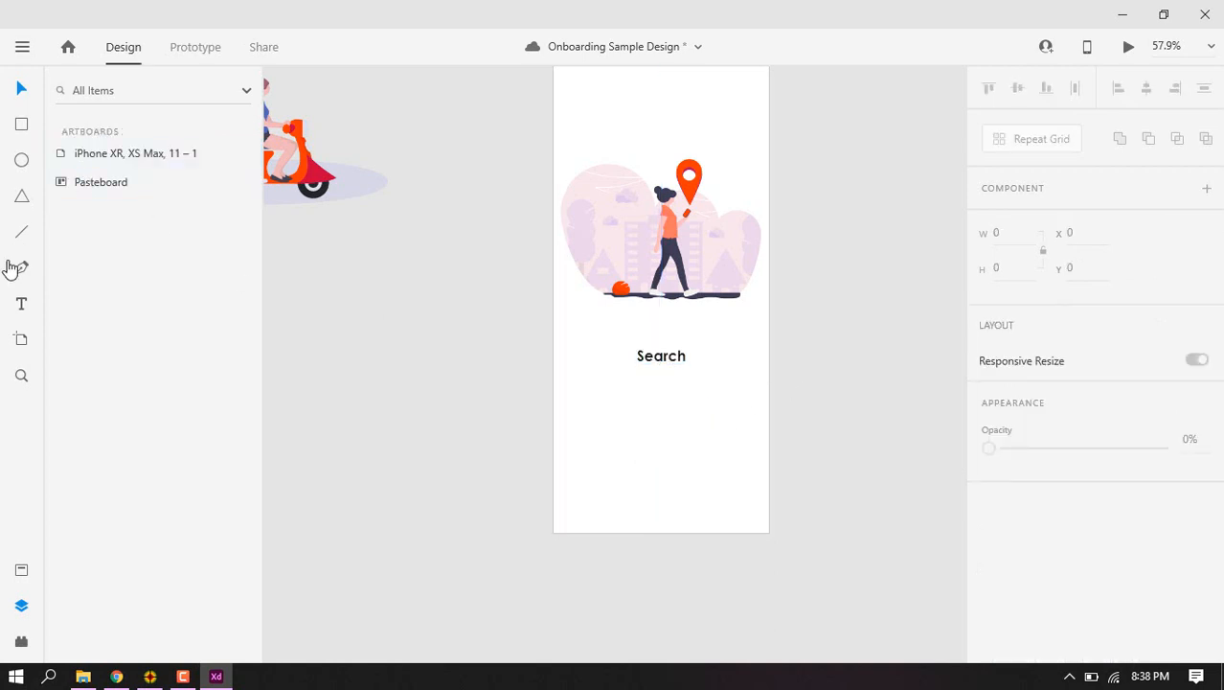
# Add a text reading "Lore" below the Search heading and set its font to Calibri
pyautogui.click(663, 400)
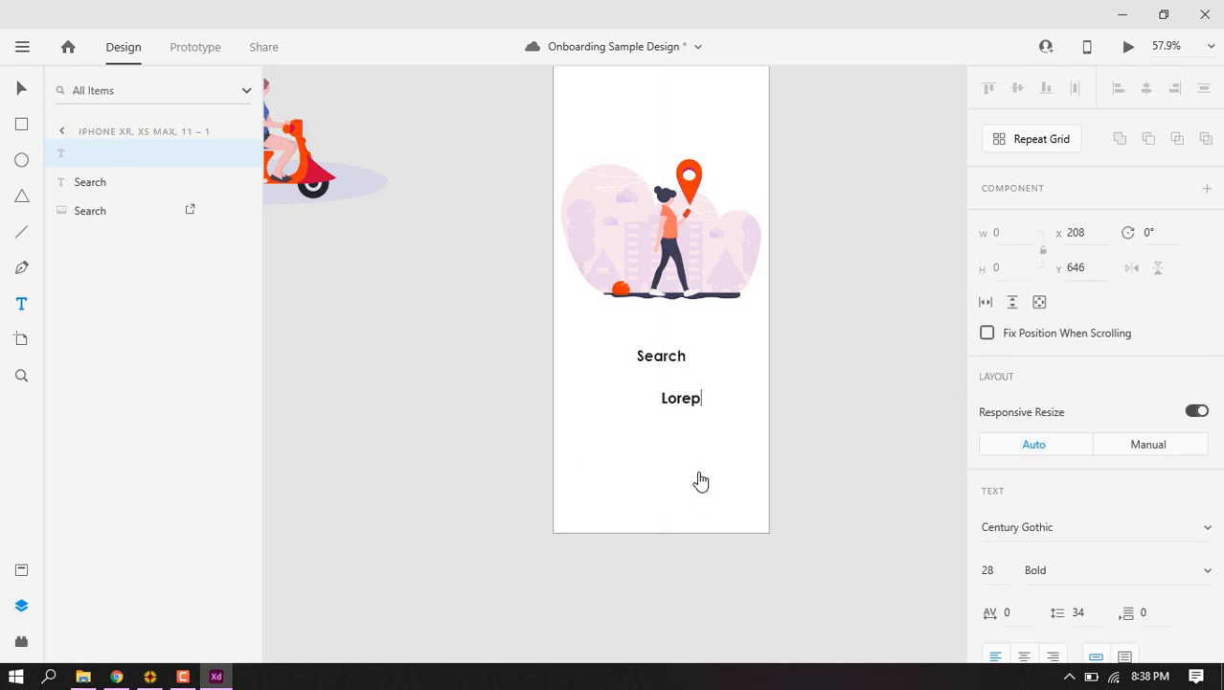
pyautogui.press('Escape')
pyautogui.click(1145, 520)
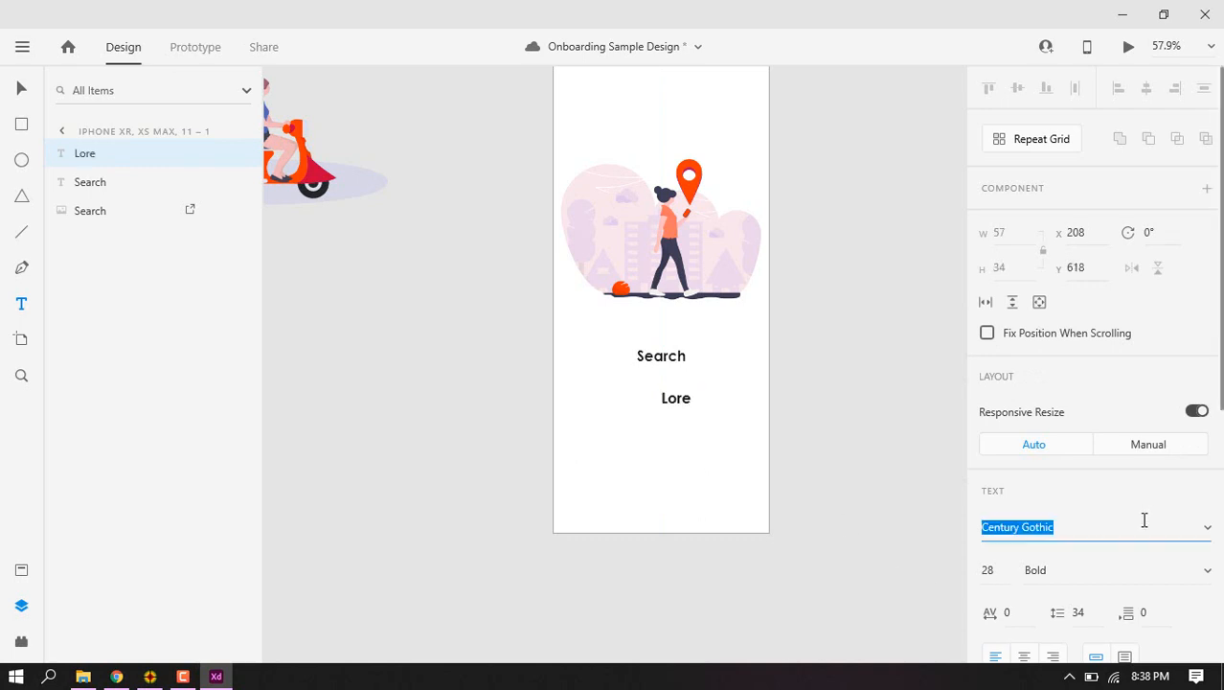
pyautogui.write('Calibri')
pyautogui.press('Return')
# Set the font size of the Lore text to 18
pyautogui.click(994, 569)
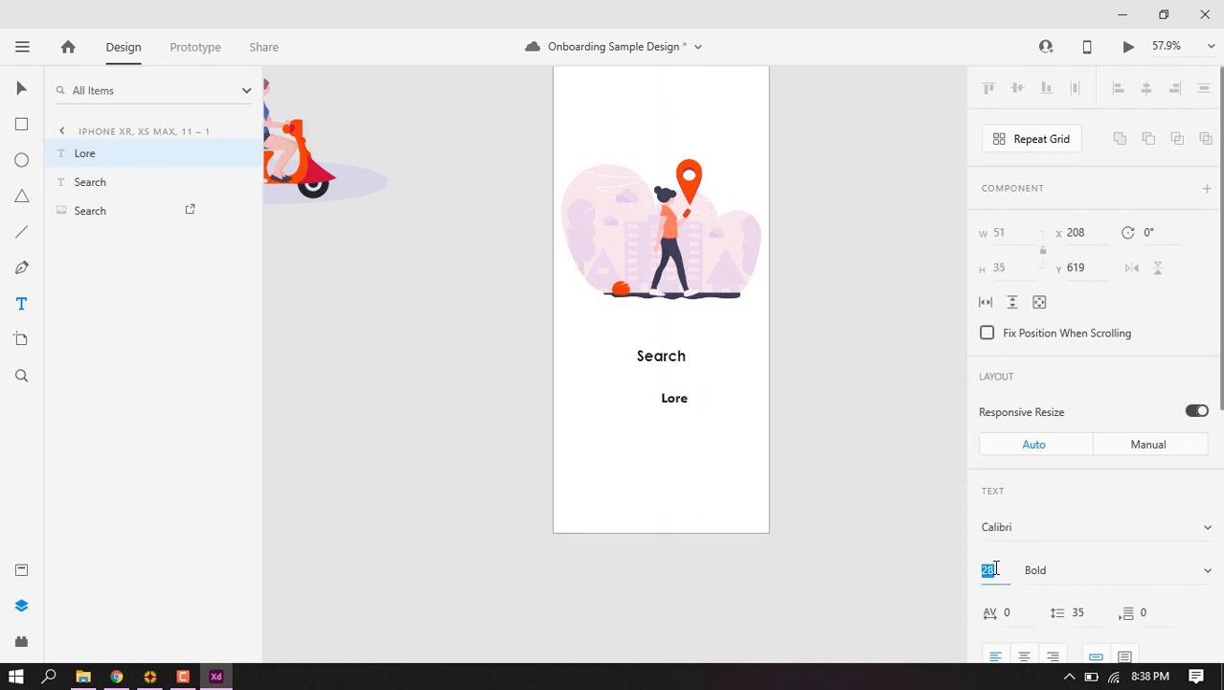
pyautogui.write('15')
pyautogui.press('Return')
pyautogui.click(997, 569)
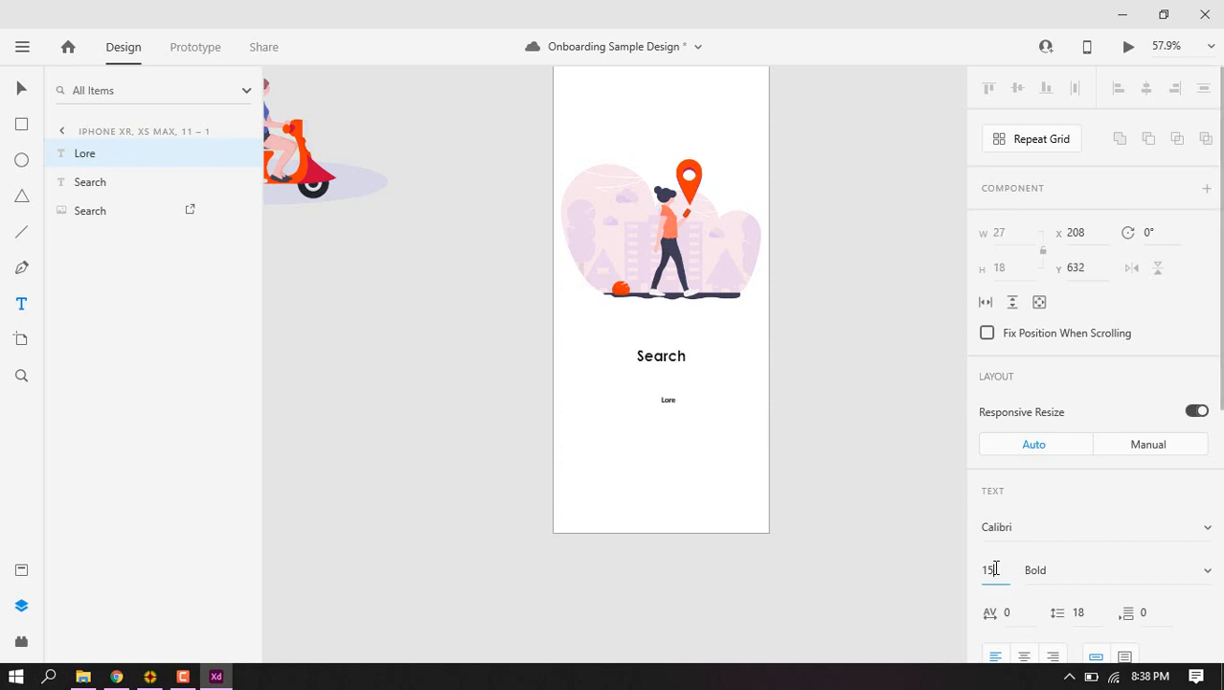
pyautogui.write('16')
pyautogui.press('Return')
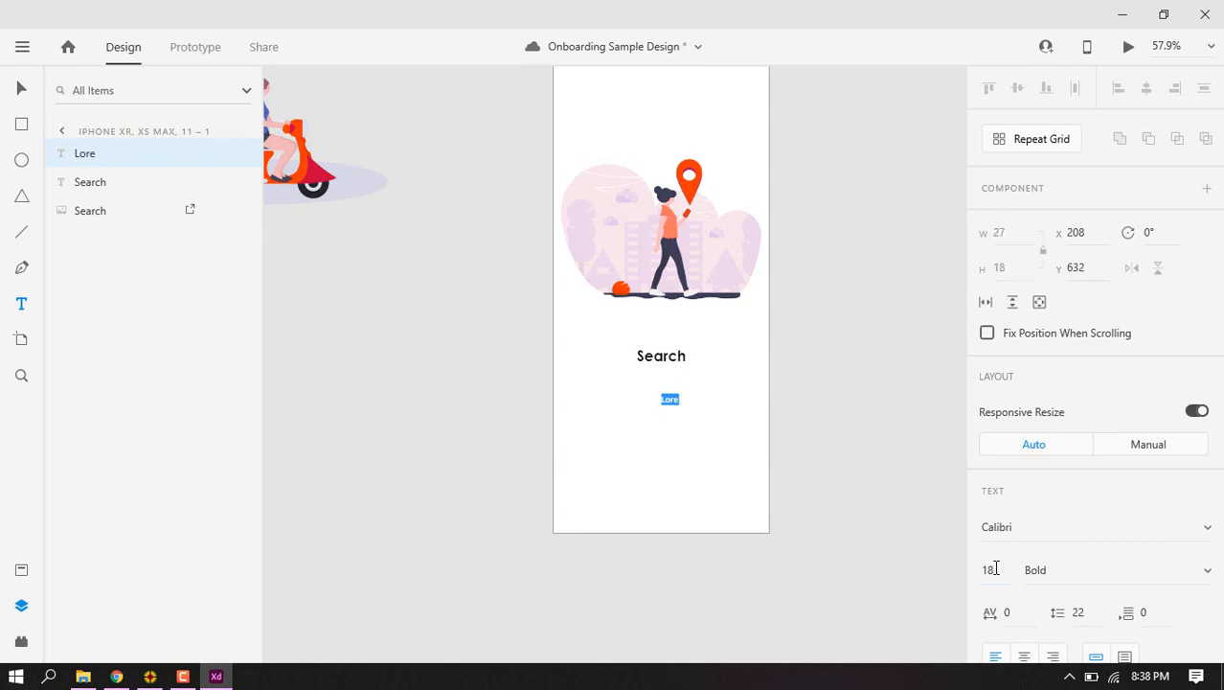
# Replace Lore with "Loremp ipsum is a dummy text used as a placeholder in this onboarding" and make it centre-aligned area text
pyautogui.doubleClick(673, 398)
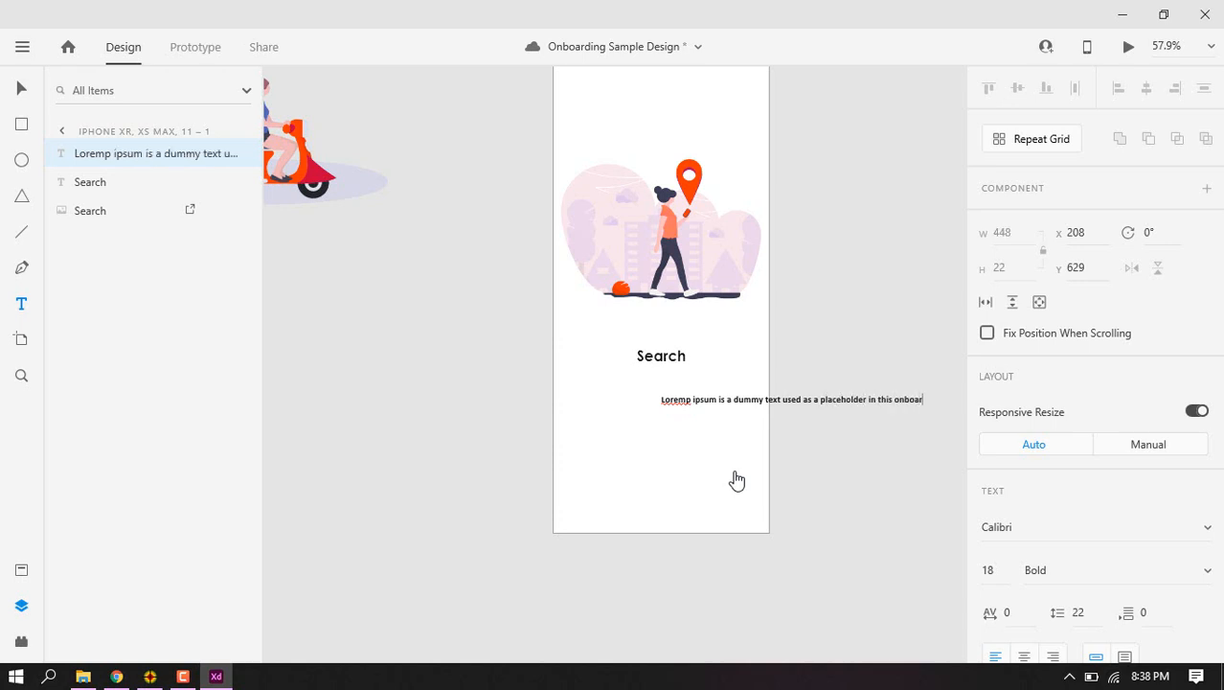
pyautogui.hotkey('ctrl', 'a')
pyautogui.scroll(-5, 1006, 460)
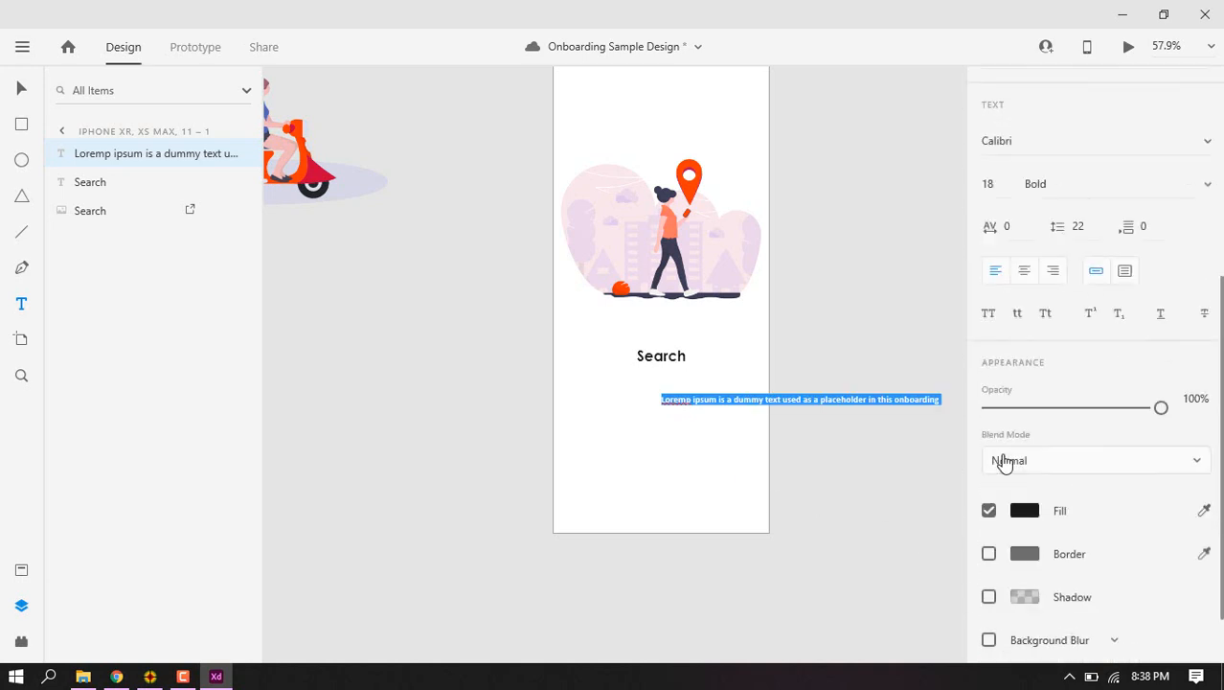
pyautogui.click(1024, 219)
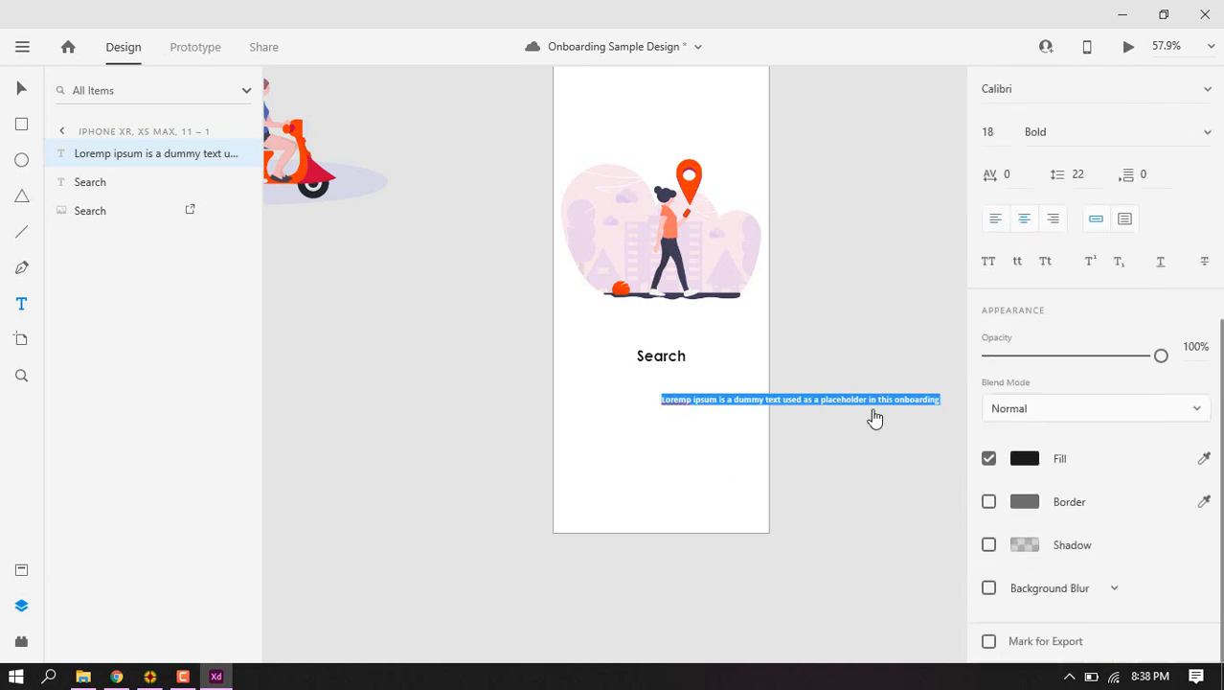
pyautogui.click(1126, 221)
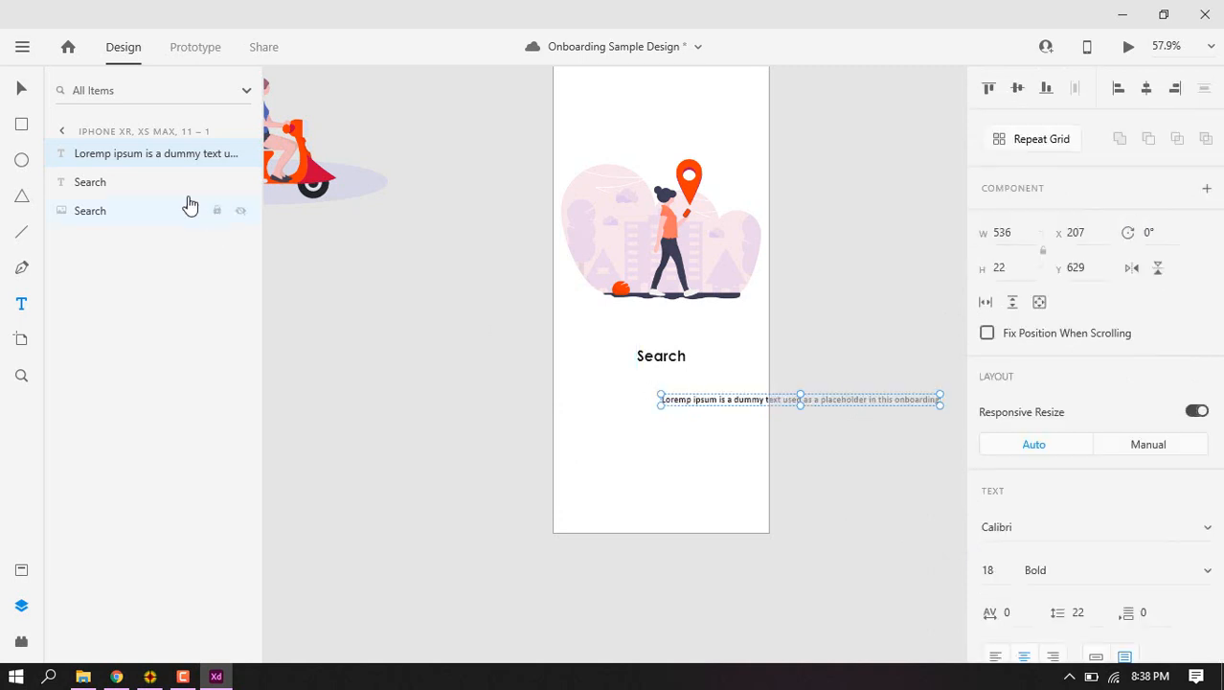
# Set the description text's width to 300 and position it centred below the Search heading
pyautogui.moveTo(770, 402); pyautogui.dragTo(696, 388)
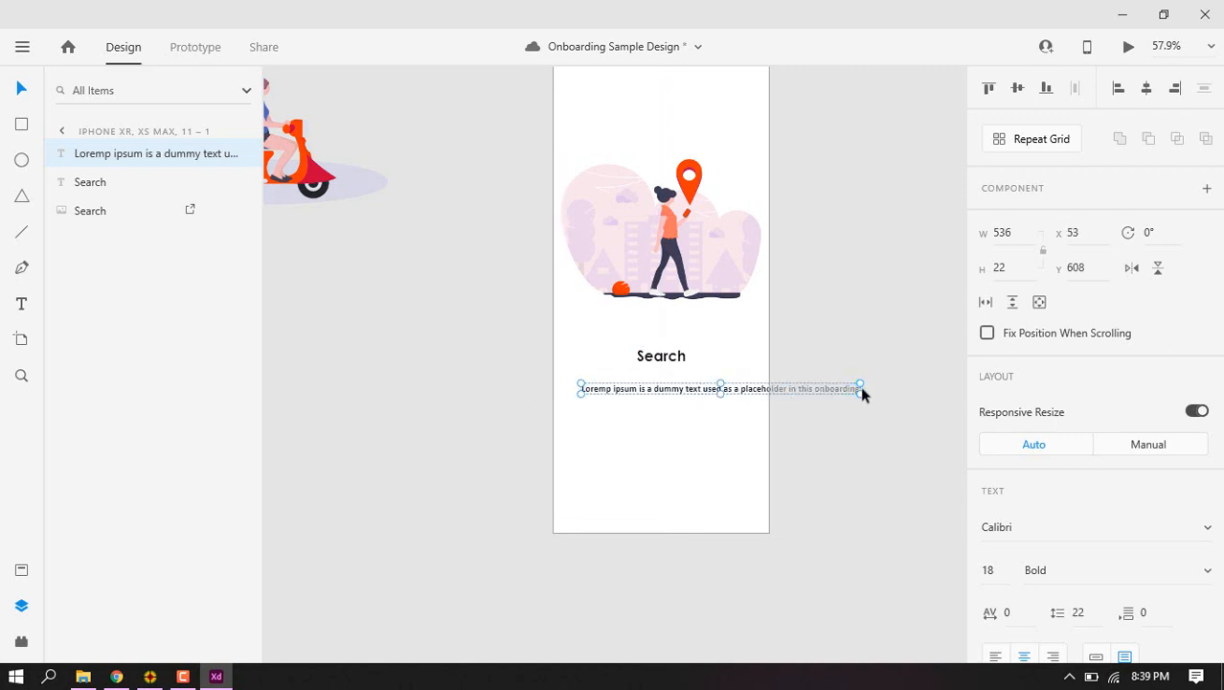
pyautogui.click(1018, 233)
pyautogui.write('300')
pyautogui.press('Return')
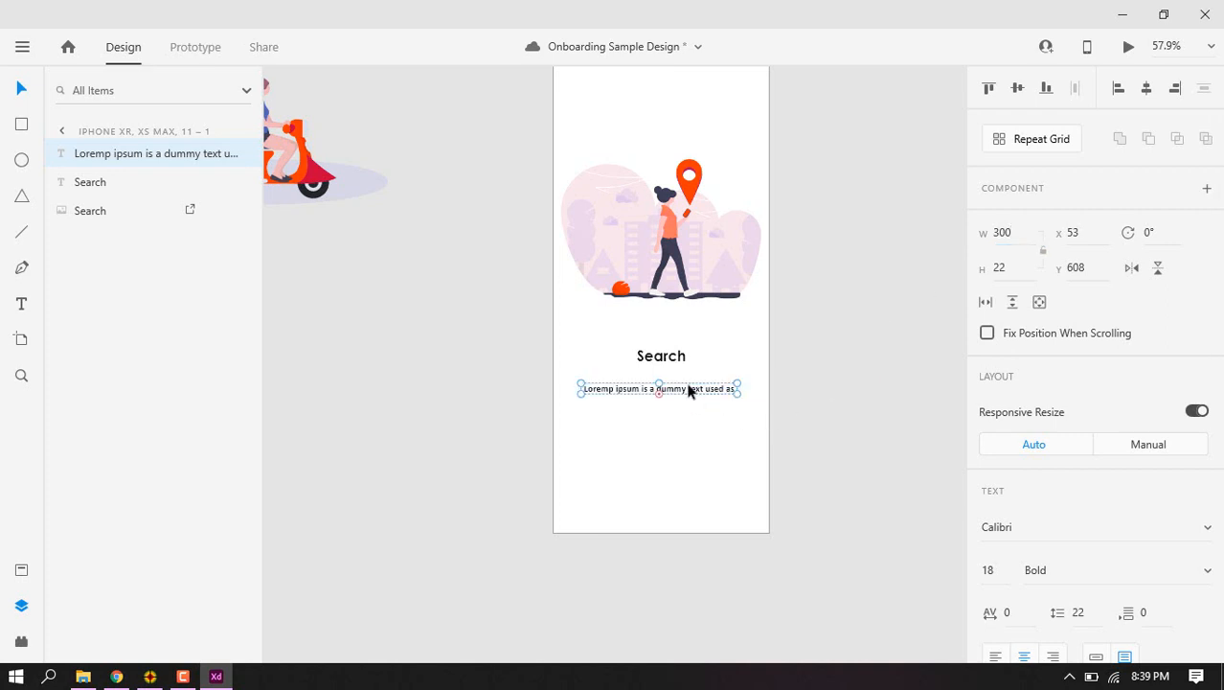
pyautogui.moveTo(686, 387)
pyautogui.mouseDown()
pyautogui.moveTo(696, 405)
pyautogui.moveTo(695, 394)
pyautogui.mouseUp()
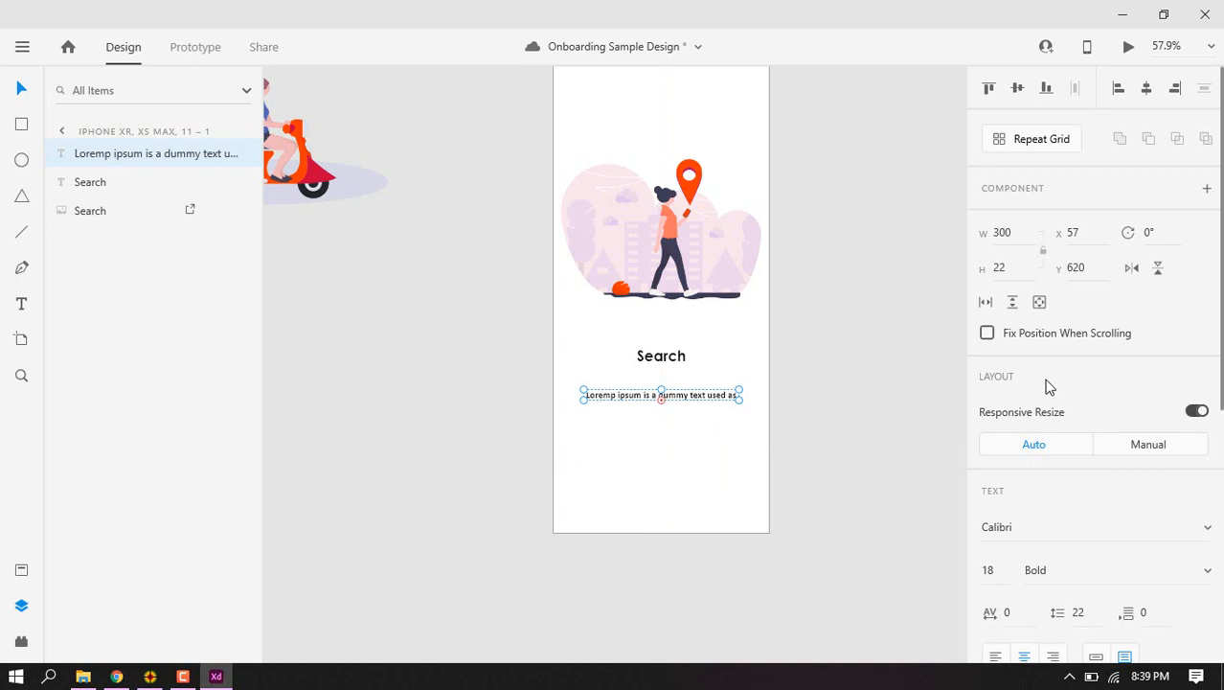
# Resize the description's text box to about 292 by 67 so the sentence wraps onto two lines
pyautogui.scroll(-5, 1047, 386)
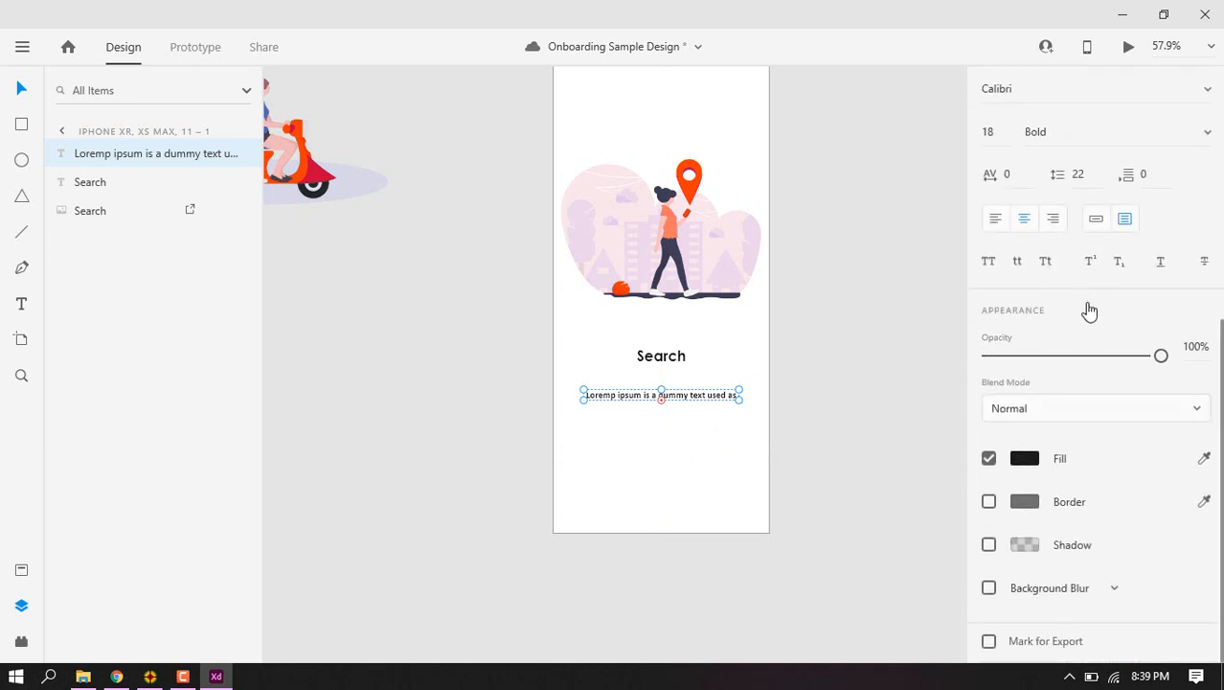
pyautogui.scroll(5, 1088, 338)
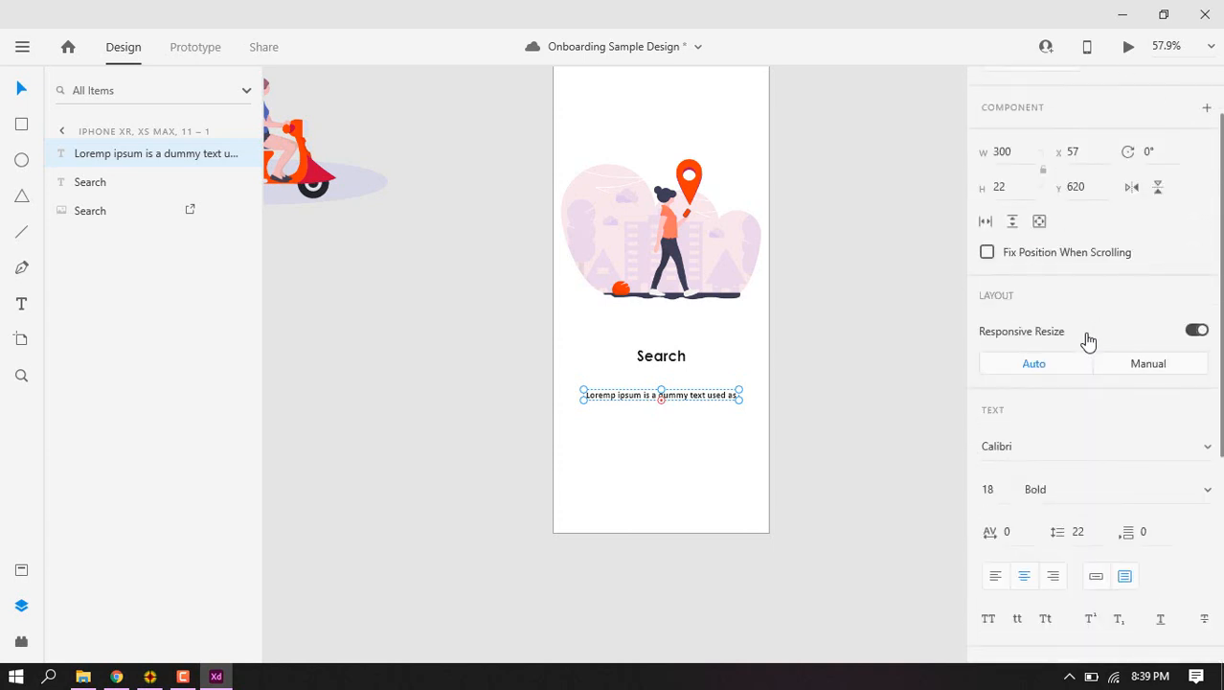
pyautogui.scroll(3, 1088, 340)
pyautogui.scroll(-5, 1088, 340)
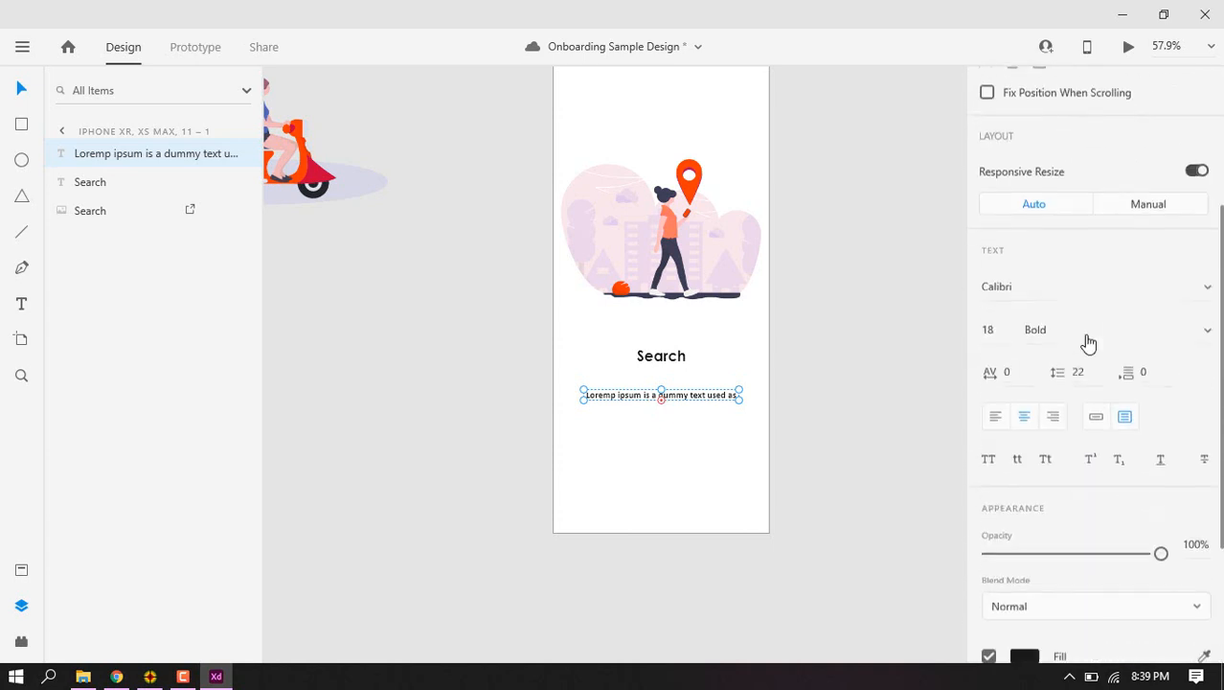
pyautogui.scroll(-1, 1088, 343)
pyautogui.scroll(4, 1085, 343)
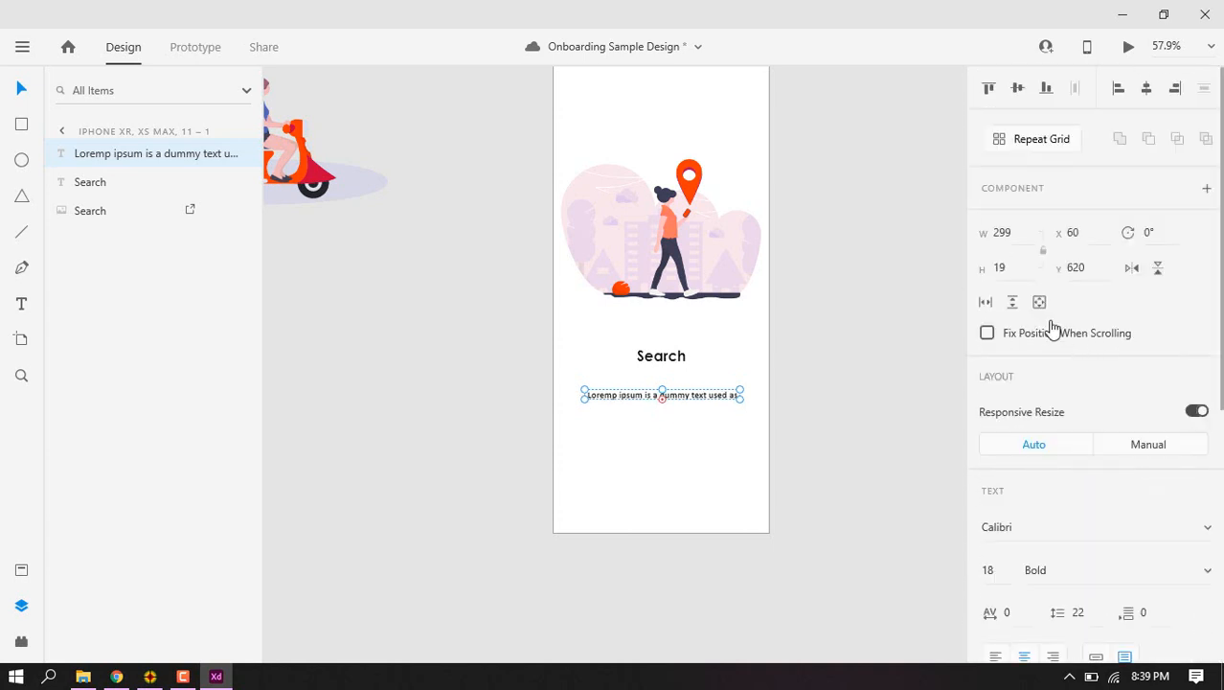
pyautogui.moveTo(738, 397); pyautogui.dragTo(733, 424)
pyautogui.click(750, 400)
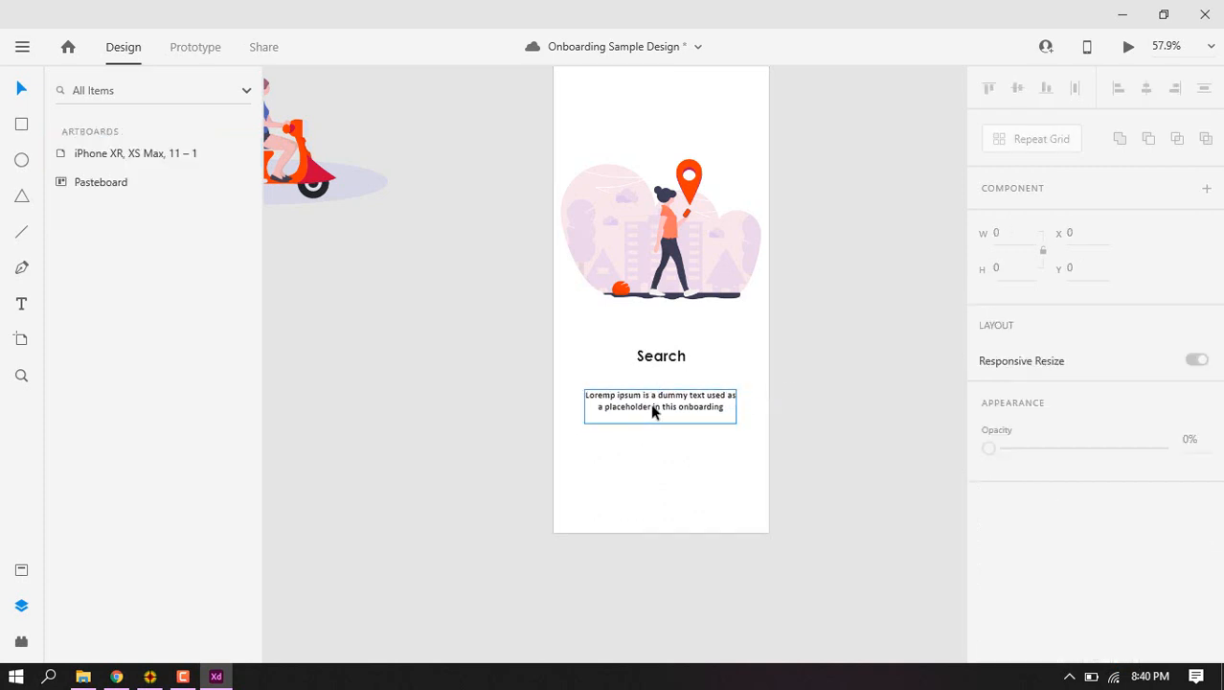
# Centre the description text on the artboard and nudge it up closer to the Search heading, to about Y 613
pyautogui.moveTo(650, 411); pyautogui.dragTo(652, 409)
pyautogui.press('Up')
pyautogui.press('Up')
pyautogui.press('Up')
pyautogui.press('Up')
pyautogui.press('Up')
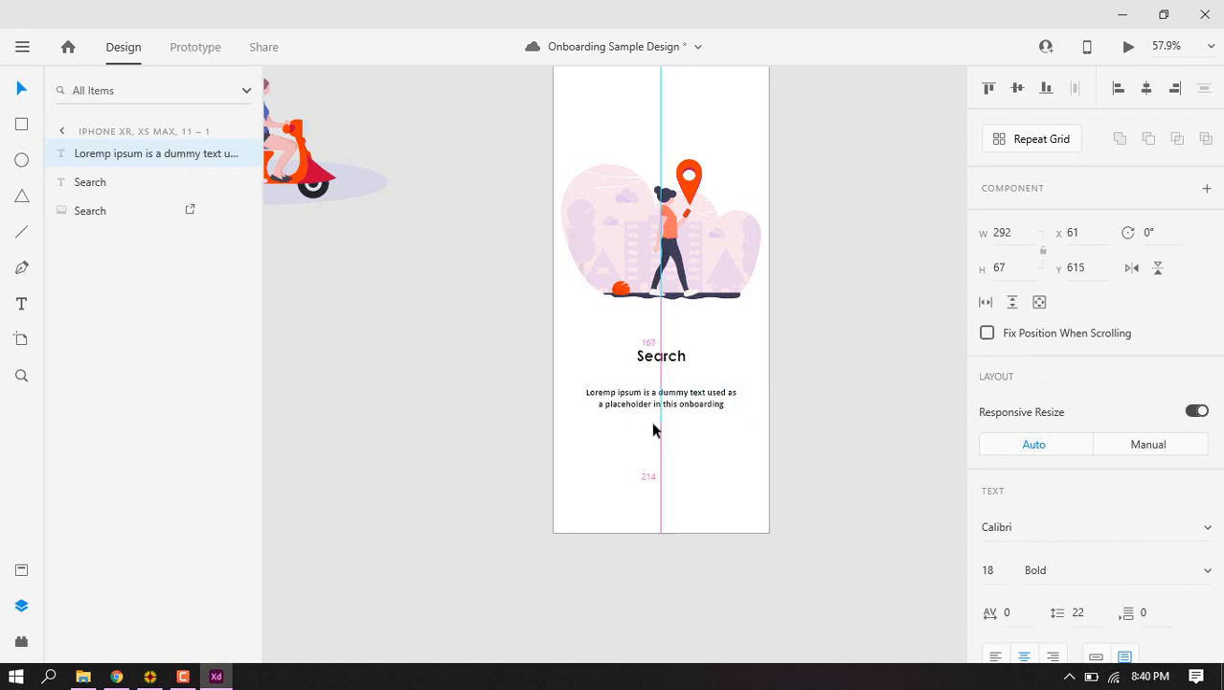
pyautogui.press('Down')
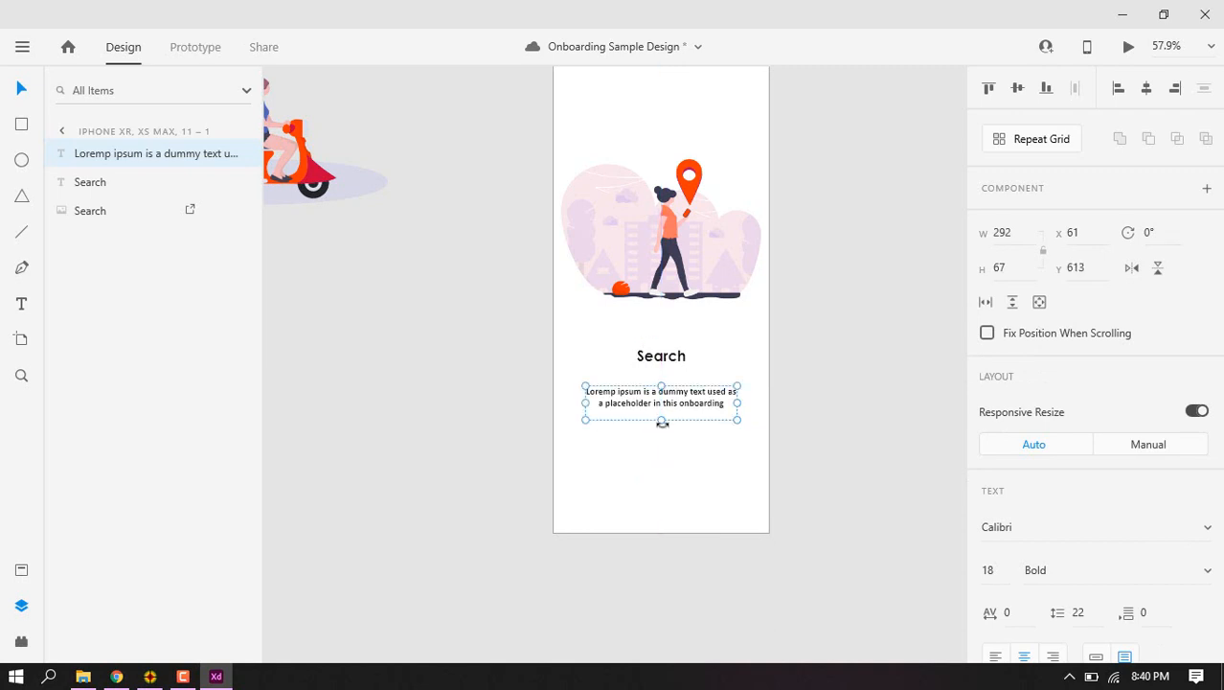
pyautogui.click(746, 418)
# Look up the grey 707070 in Just Color Picker and apply it as the description text's fill
pyautogui.click(645, 398)
pyautogui.click(151, 674)
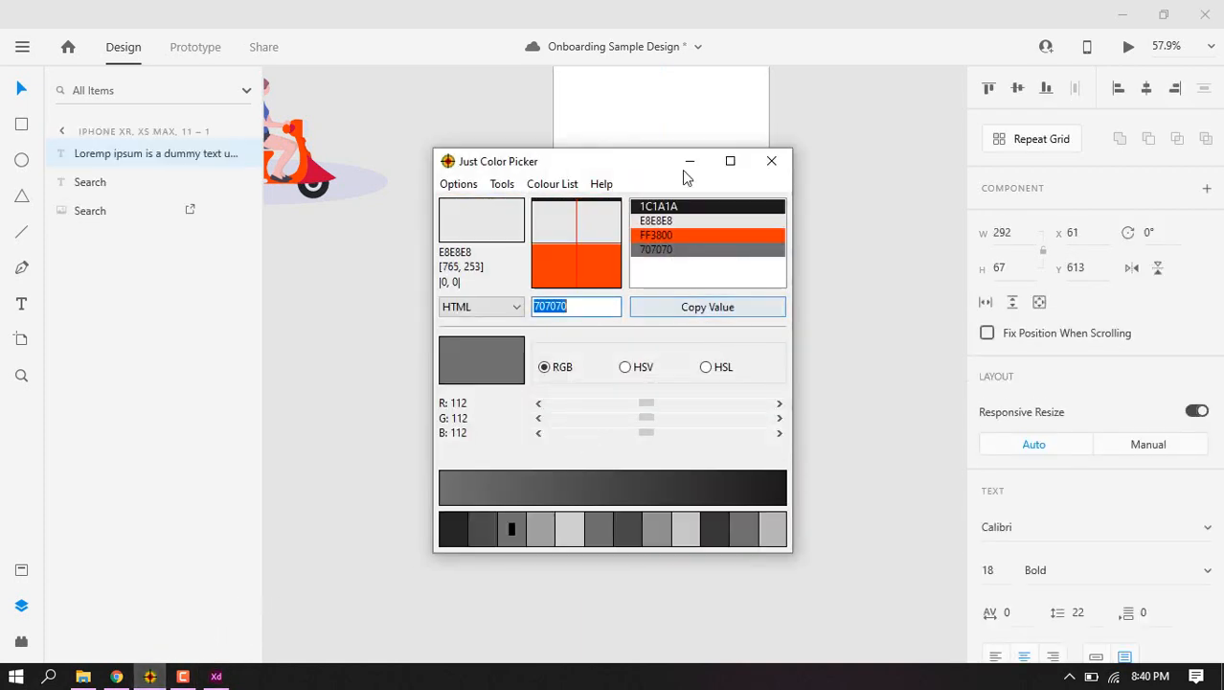
pyautogui.click(686, 163)
pyautogui.scroll(-5, 1147, 515)
pyautogui.click(1021, 460)
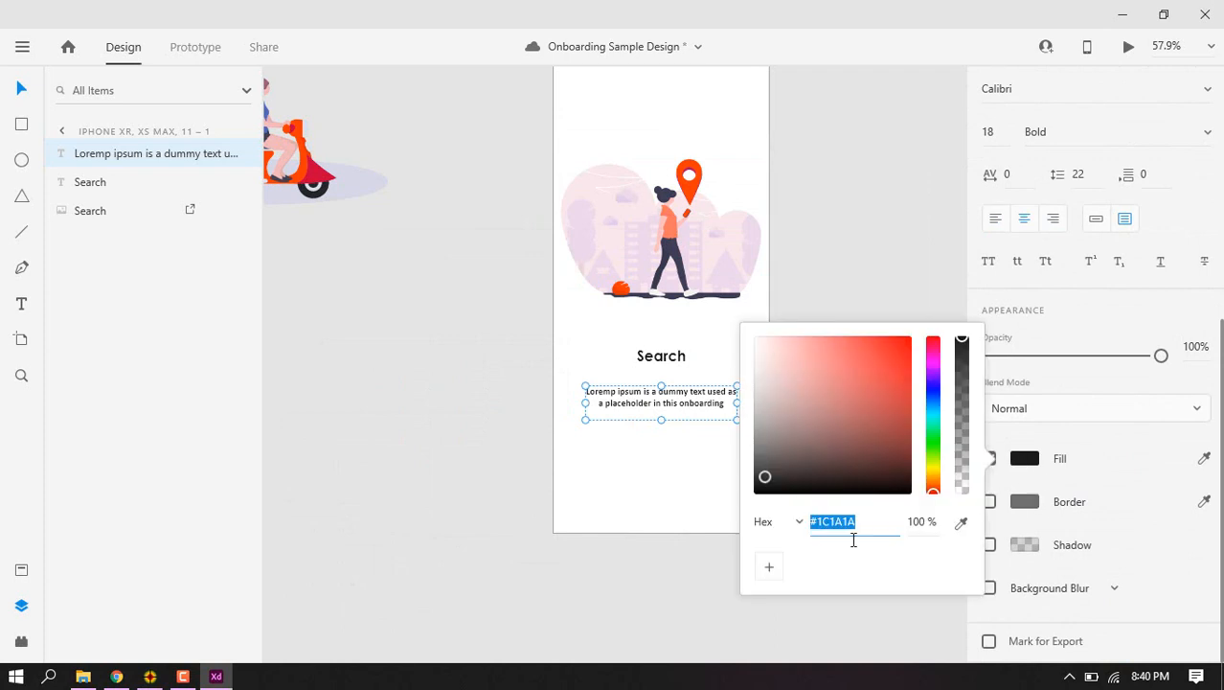
pyautogui.write('707070')
pyautogui.press('Return')
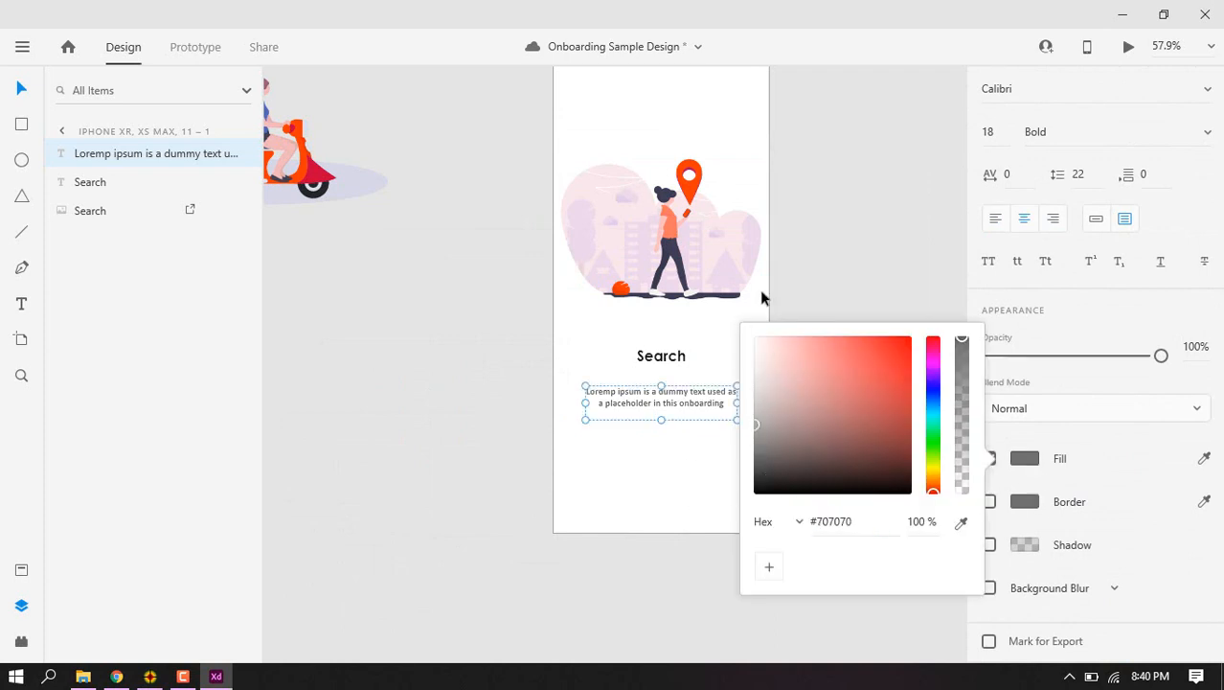
pyautogui.click(782, 331)
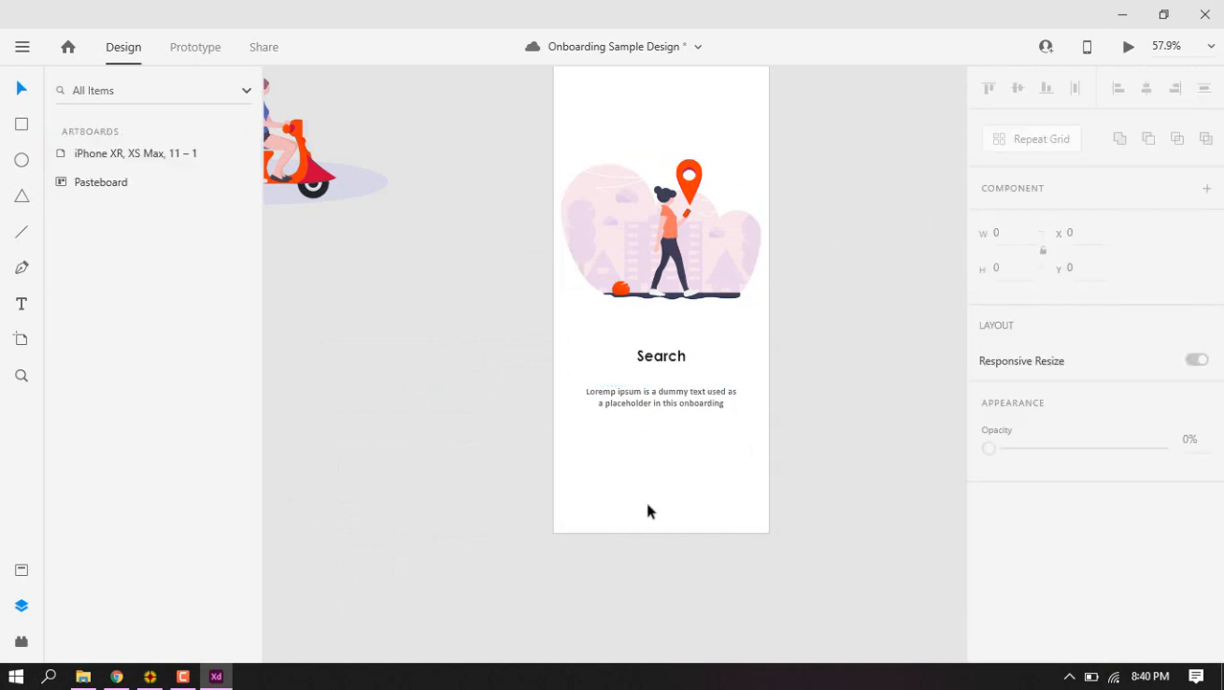
# Duplicate the Search heading, place the copy near the artboard's lower-right corner and change its wording to Next
pyautogui.click(661, 357)
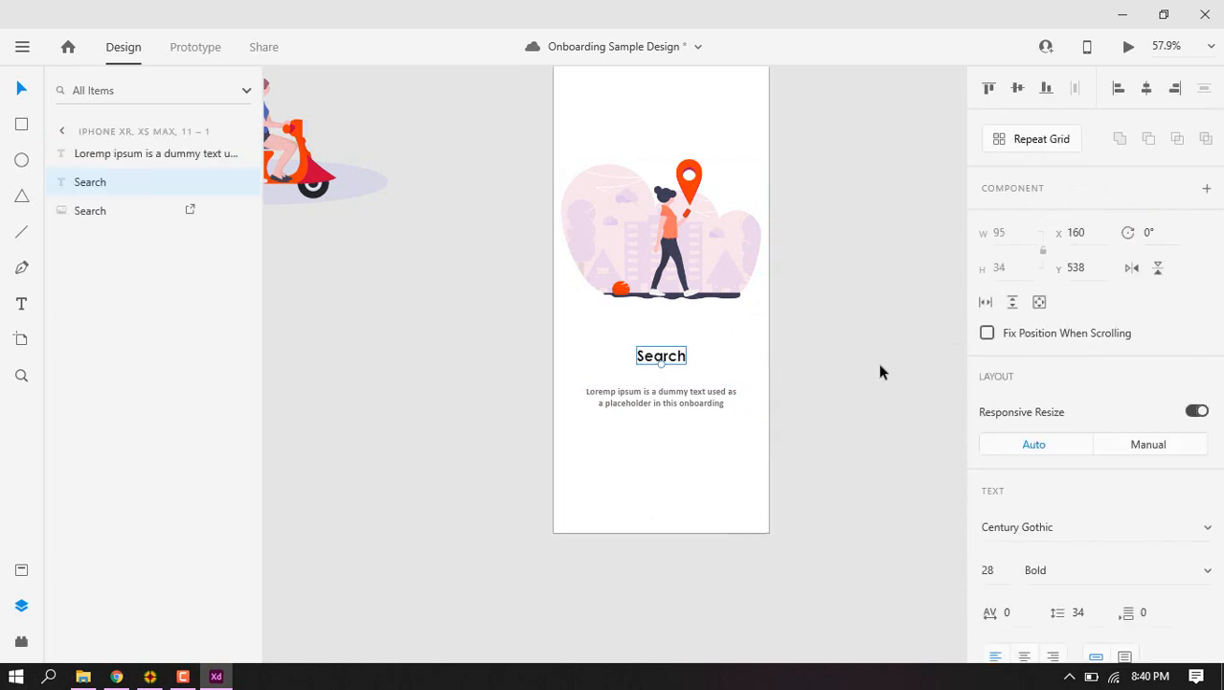
pyautogui.hotkey('ctrl', 'd')
pyautogui.moveTo(680, 359); pyautogui.dragTo(716, 459)
pyautogui.moveTo(752, 520); pyautogui.dragTo(749, 512)
pyautogui.doubleClick(749, 512)
pyautogui.write('n')
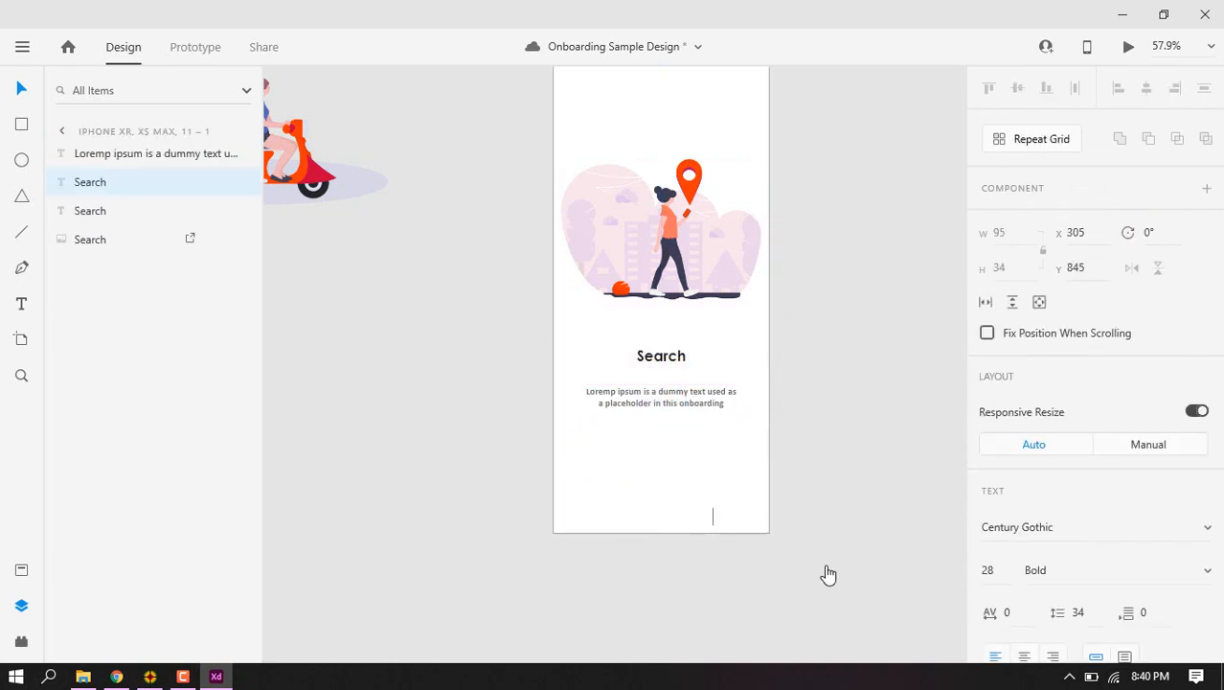
pyautogui.write('ext')
# Set the Next text's font to Calibri and its size to 20
pyautogui.hotkey('ctrl', 'a')
pyautogui.scroll(-5, 1087, 575)
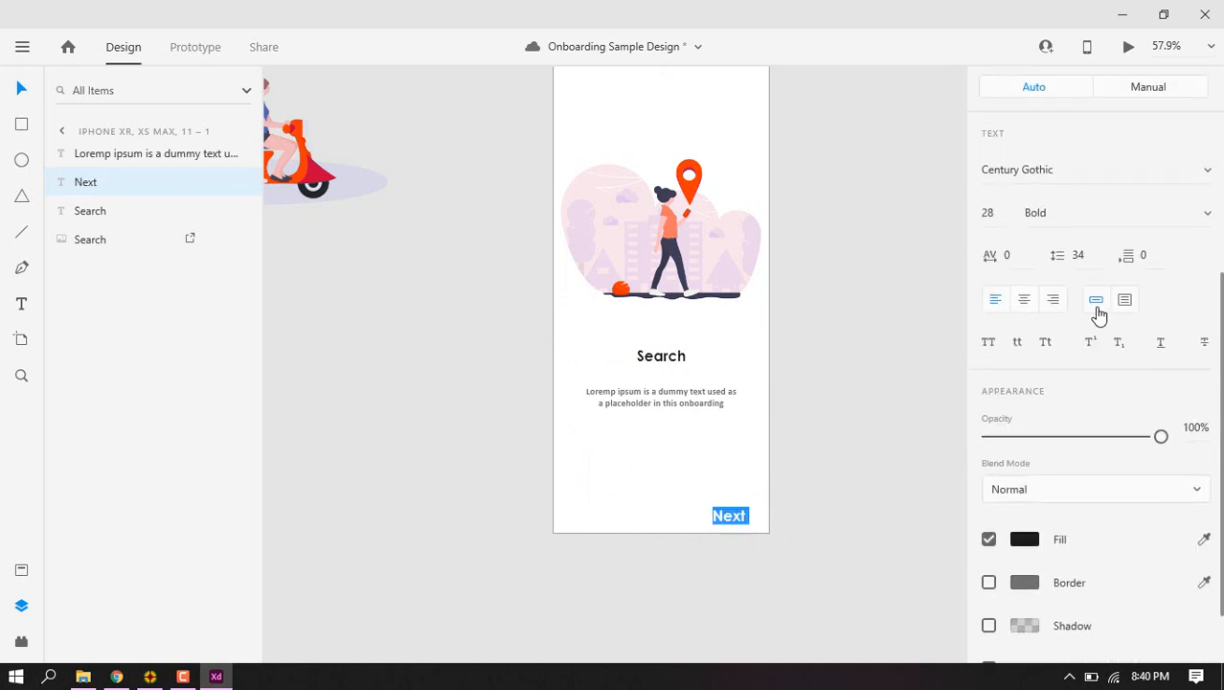
pyautogui.click(1205, 172)
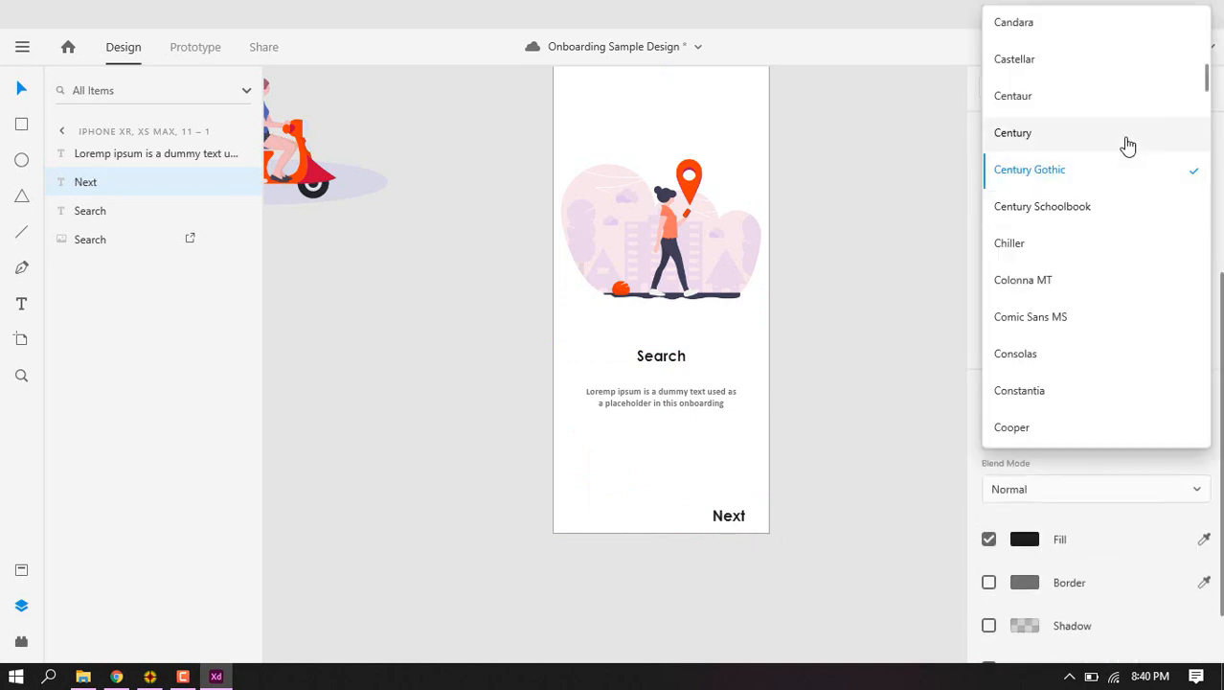
pyautogui.scroll(-5, 1106, 361)
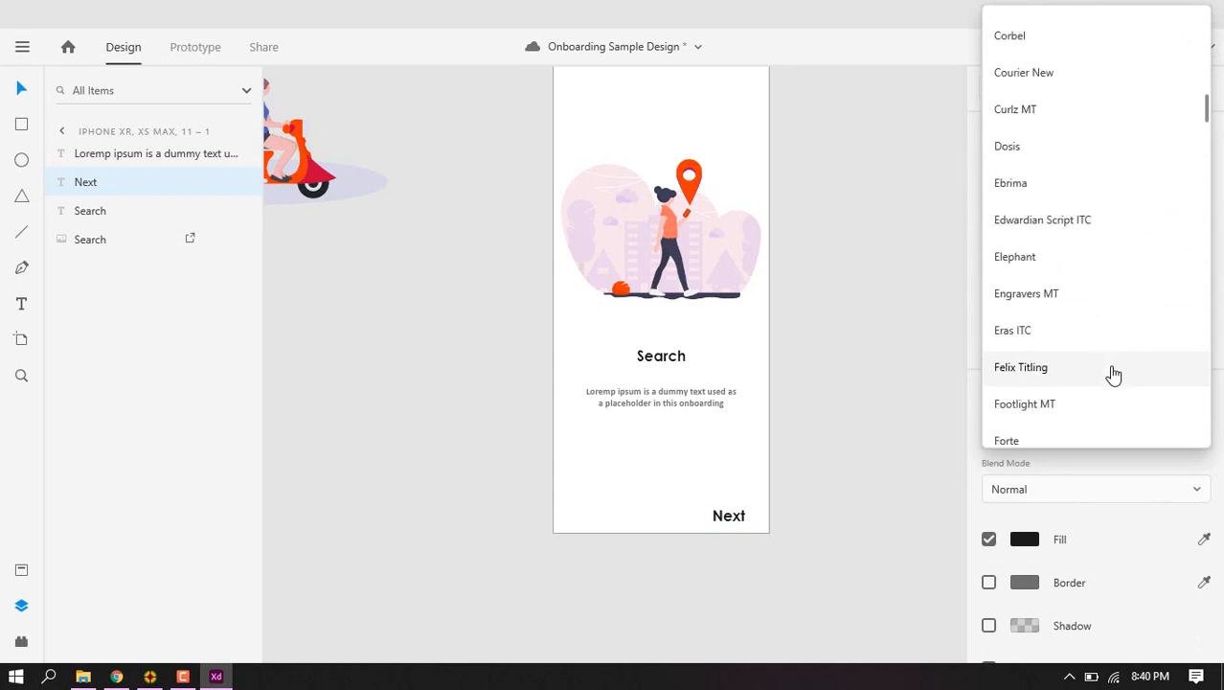
pyautogui.scroll(4, 1066, 360)
pyautogui.scroll(3, 1066, 359)
pyautogui.click(1054, 102)
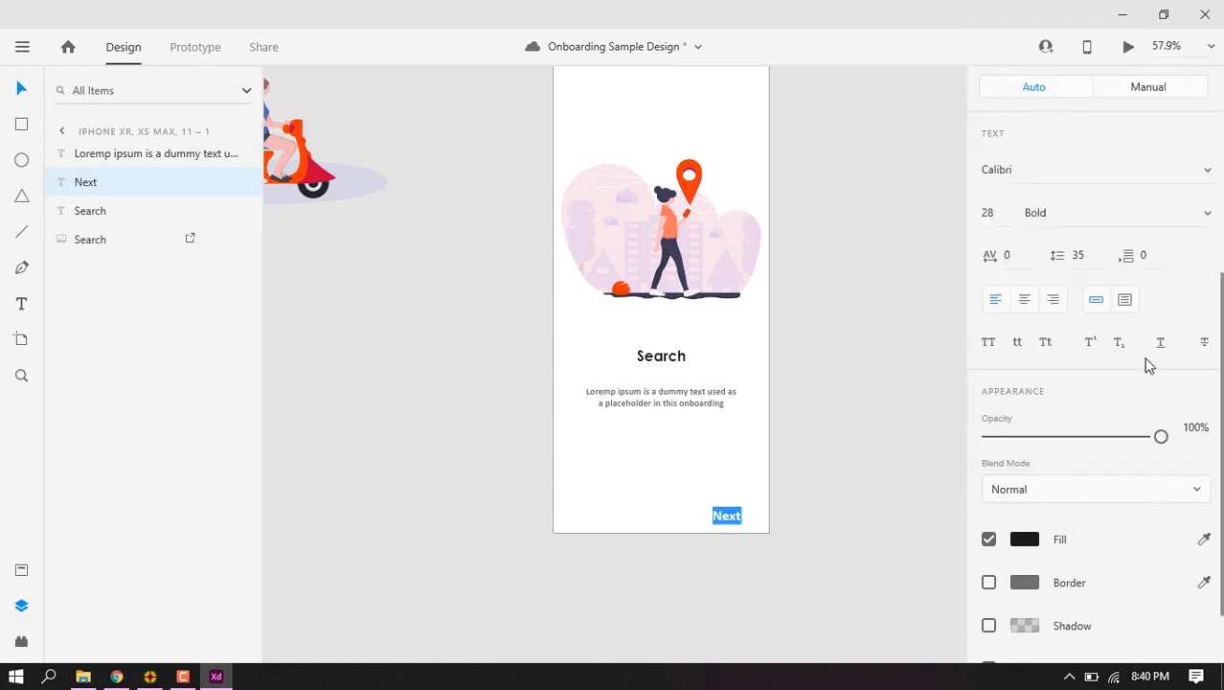
pyautogui.click(996, 212)
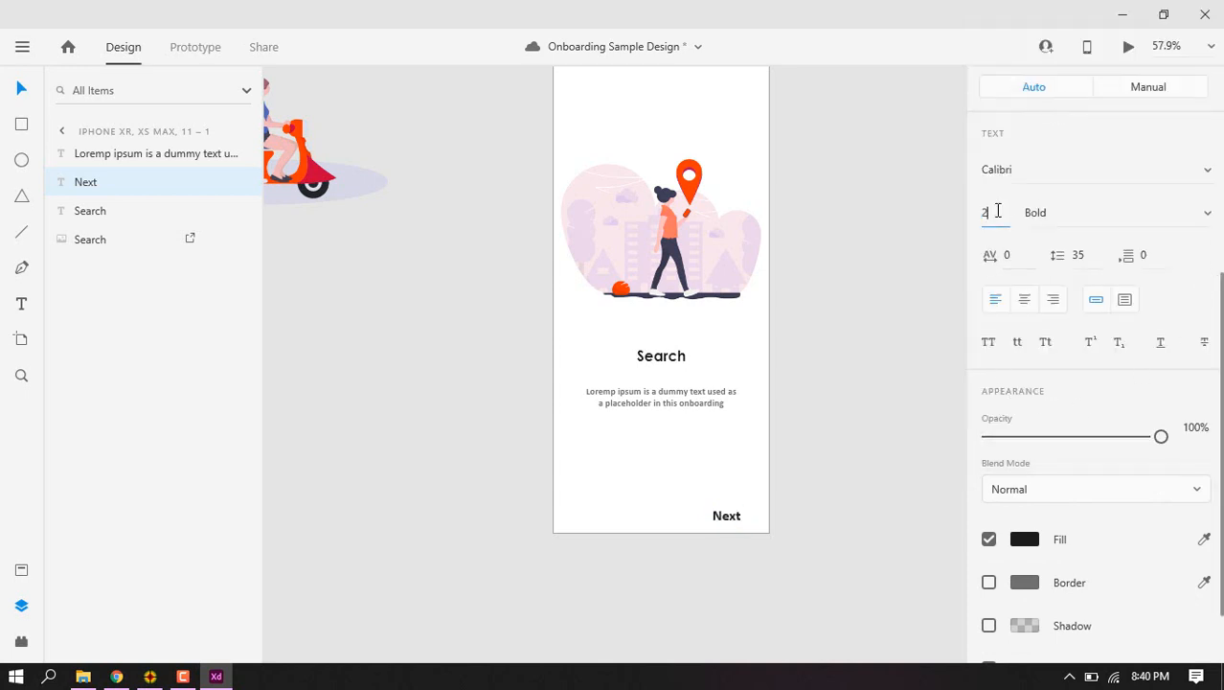
pyautogui.press('Return')
# Move the Next text into the artboard's lower-right corner, leaving a small gap to the edges
pyautogui.moveTo(726, 518); pyautogui.dragTo(763, 523)
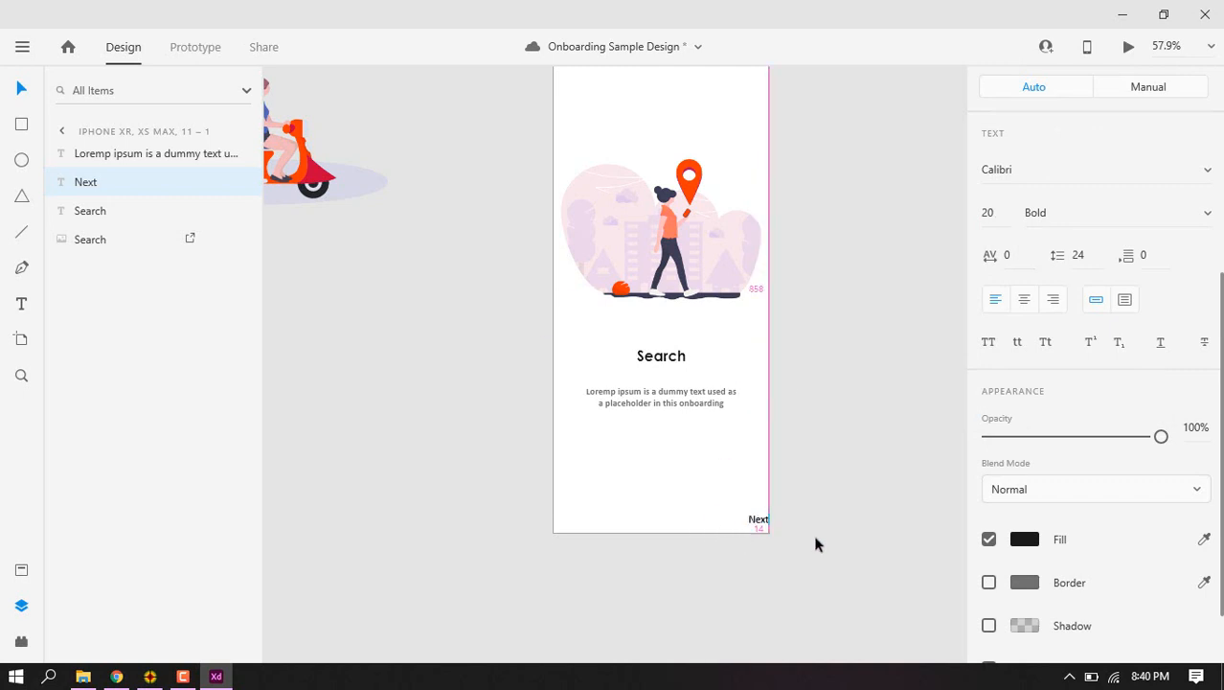
pyautogui.press('Left')
pyautogui.press('Left')
pyautogui.press('Up')
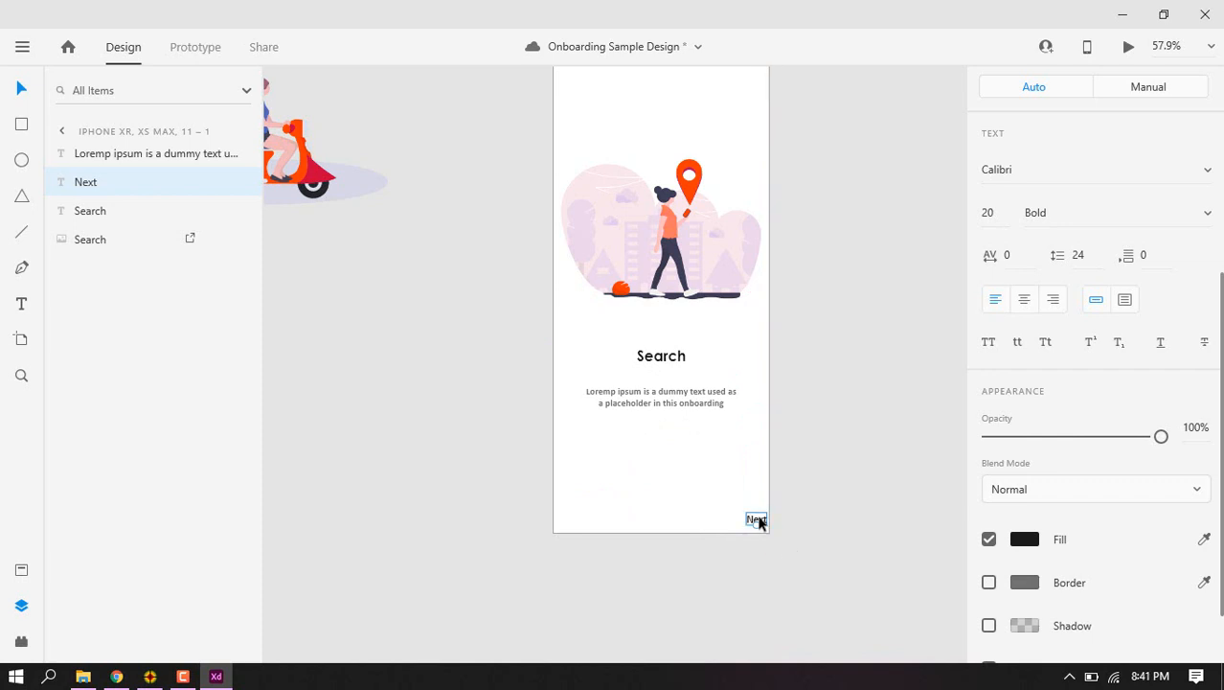
pyautogui.moveTo(760, 519)
pyautogui.mouseDown()
pyautogui.moveTo(755, 501)
pyautogui.moveTo(755, 518)
pyautogui.mouseUp()
pyautogui.click(781, 534)
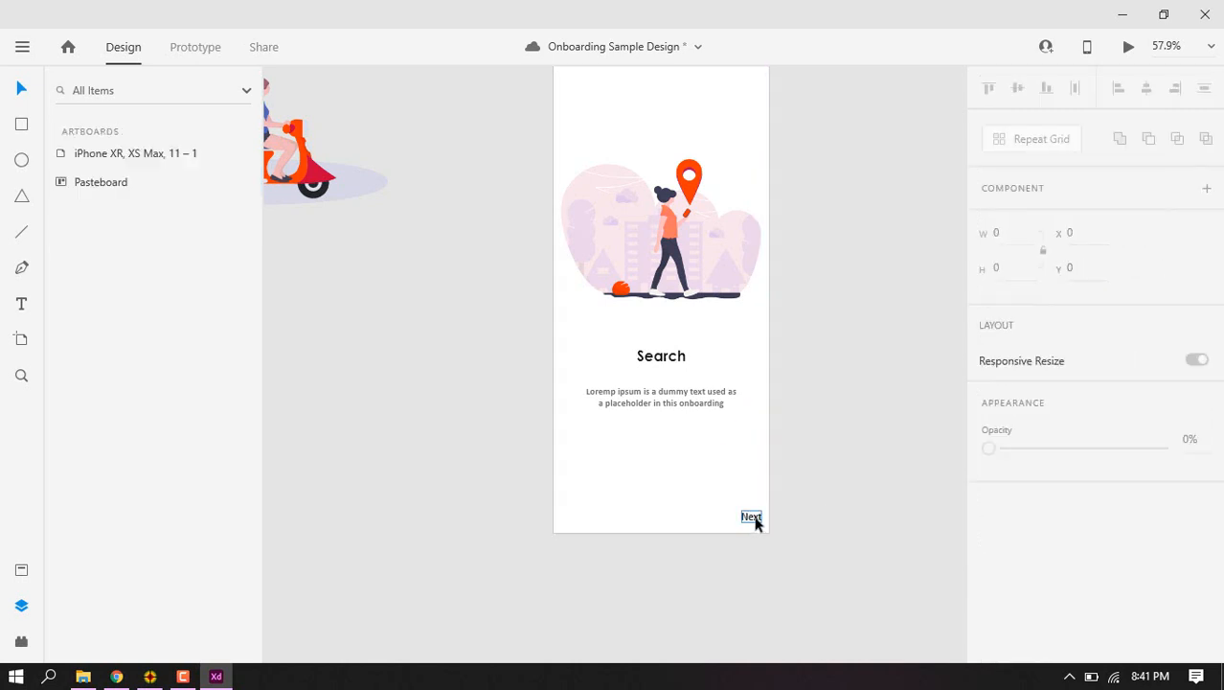
# Nudge the Next text one large step up and left, to X 351 and Y 843
pyautogui.click(755, 521)
pyautogui.hotkey('shift', 'Up')
pyautogui.hotkey('shift', 'Left')
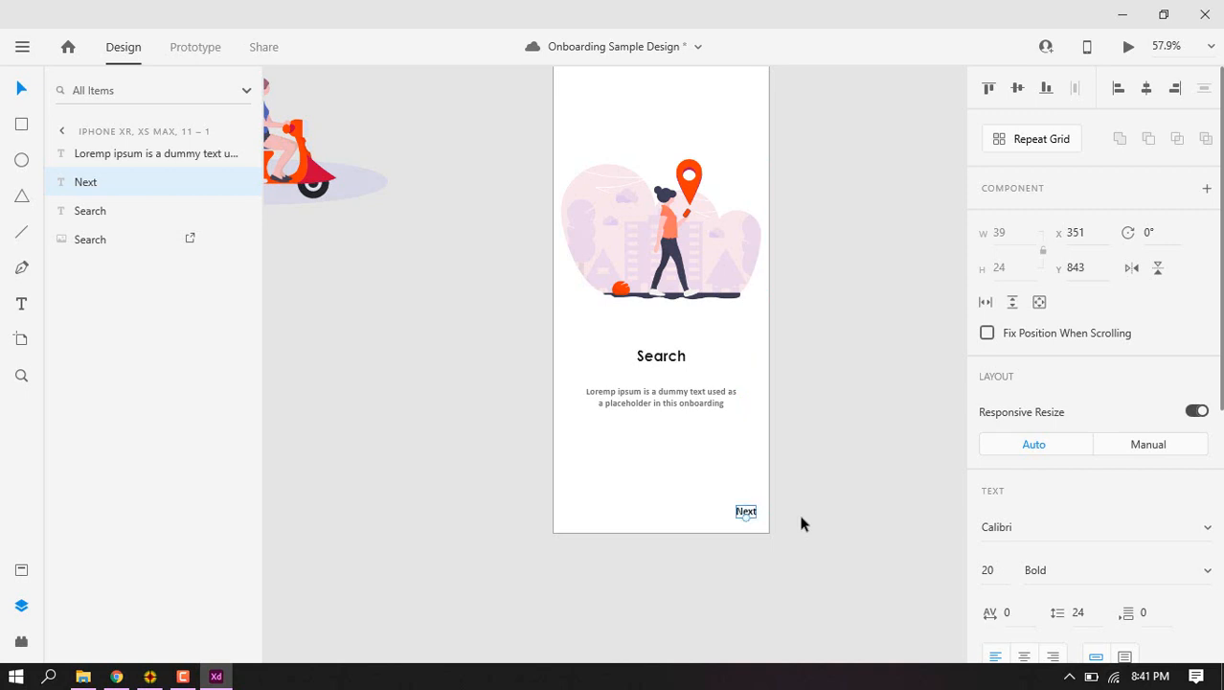
pyautogui.click(802, 522)
# Duplicate the Next text, place the copy in the artboard's lower-left corner at the same height and change its wording to Skip
pyautogui.click(753, 513)
pyautogui.hotkey('ctrl', 'd')
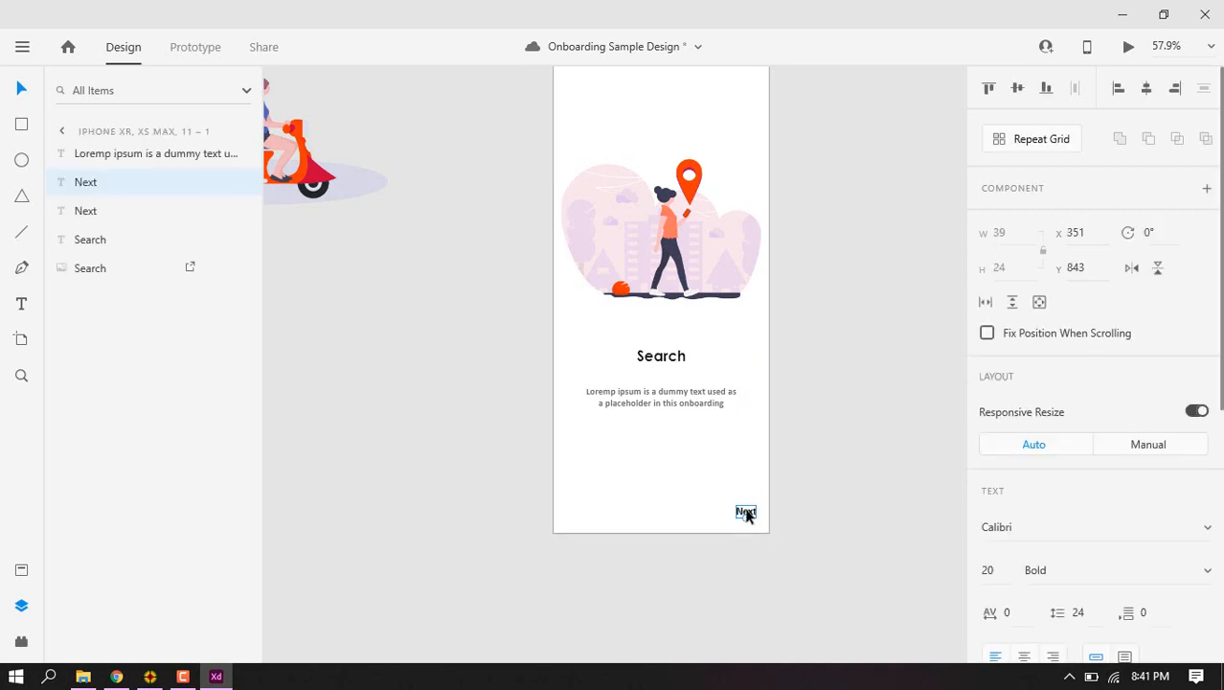
pyautogui.moveTo(748, 515); pyautogui.dragTo(573, 514)
pyautogui.doubleClick(573, 513)
pyautogui.write('Skip')
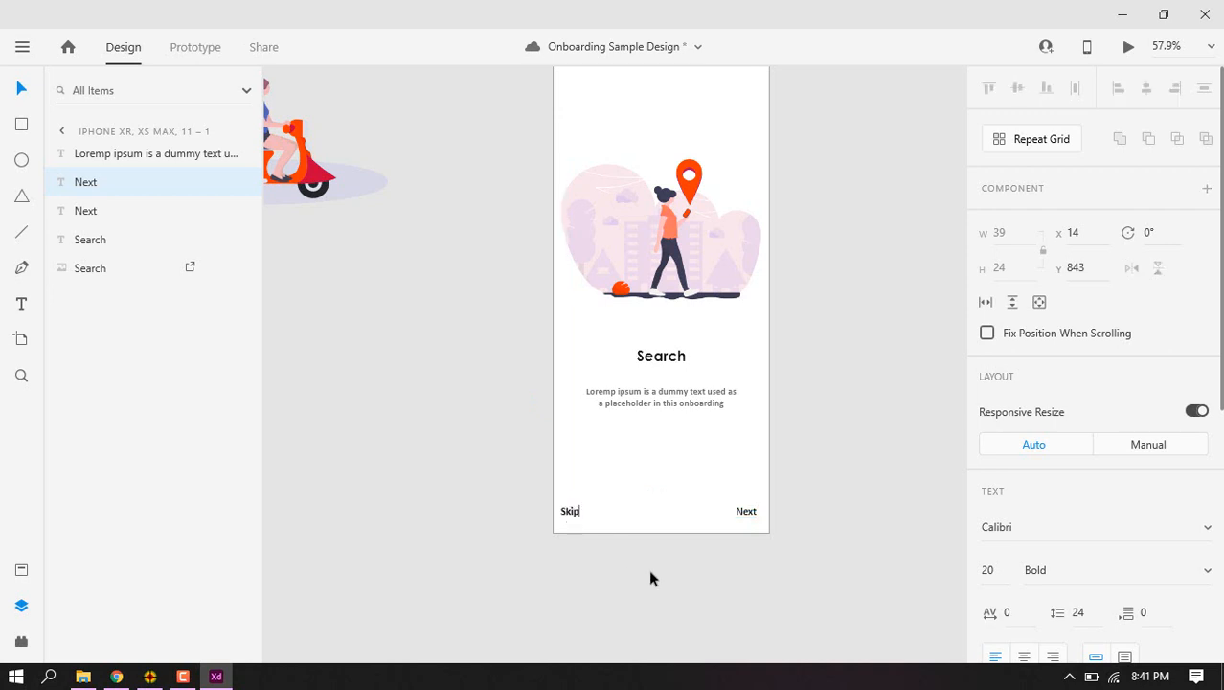
pyautogui.press('Escape')
pyautogui.click(797, 503)
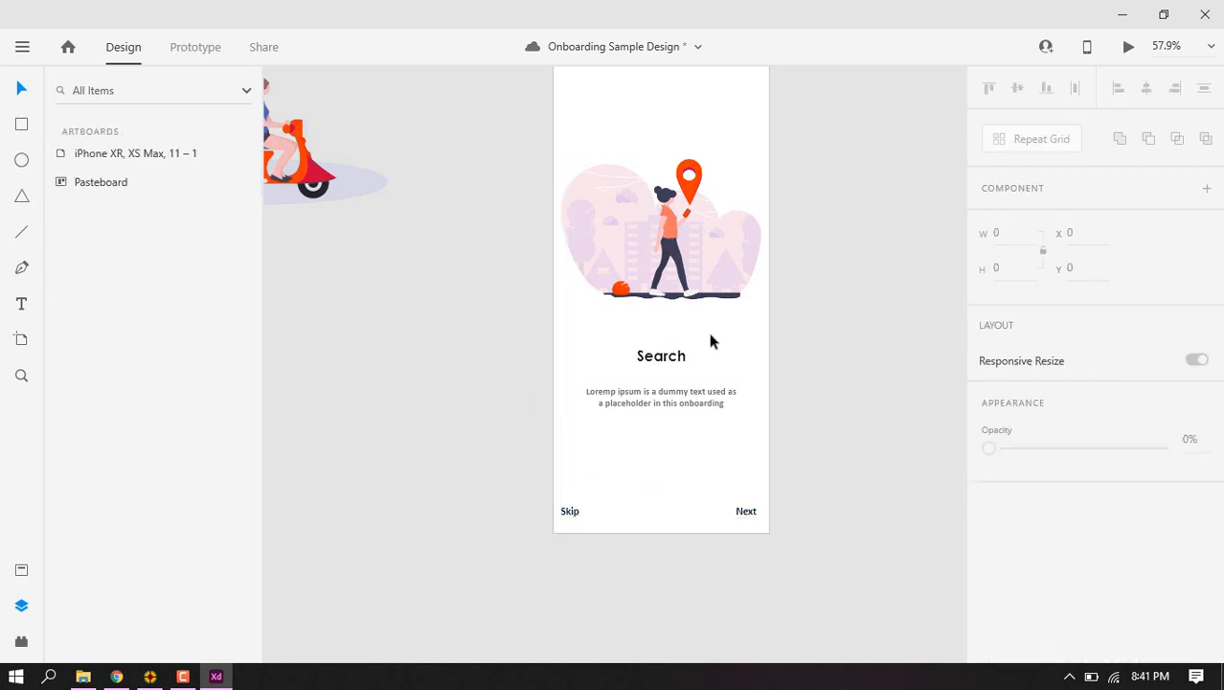
# Draw an ellipse about 49 wide in the empty area between and above Skip and Next, and set its height to 49
pyautogui.scroll(1, 691, 369)
pyautogui.scroll(-2, 692, 371)
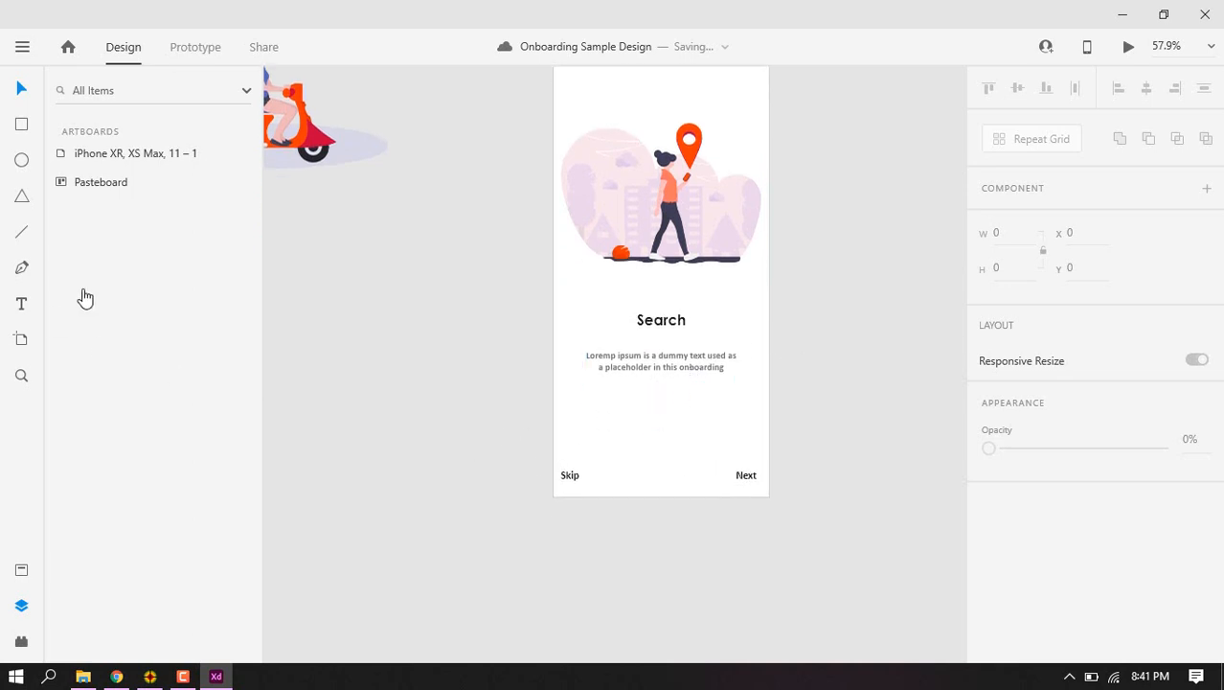
pyautogui.click(22, 160)
pyautogui.moveTo(619, 430); pyautogui.dragTo(646, 460)
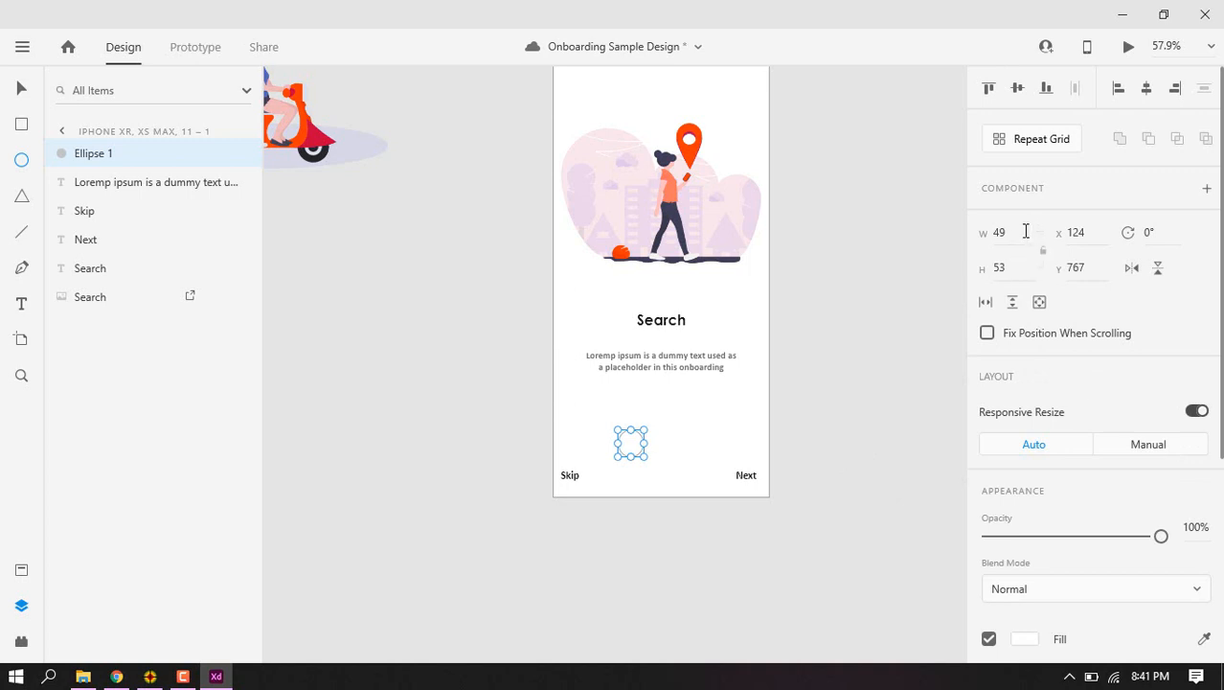
pyautogui.click(1010, 275)
pyautogui.write('49')
pyautogui.press('Return')
# Resize the new circle to 15 by 15
pyautogui.click(1022, 230)
pyautogui.write('10')
pyautogui.press('Tab')
pyautogui.click(1019, 230)
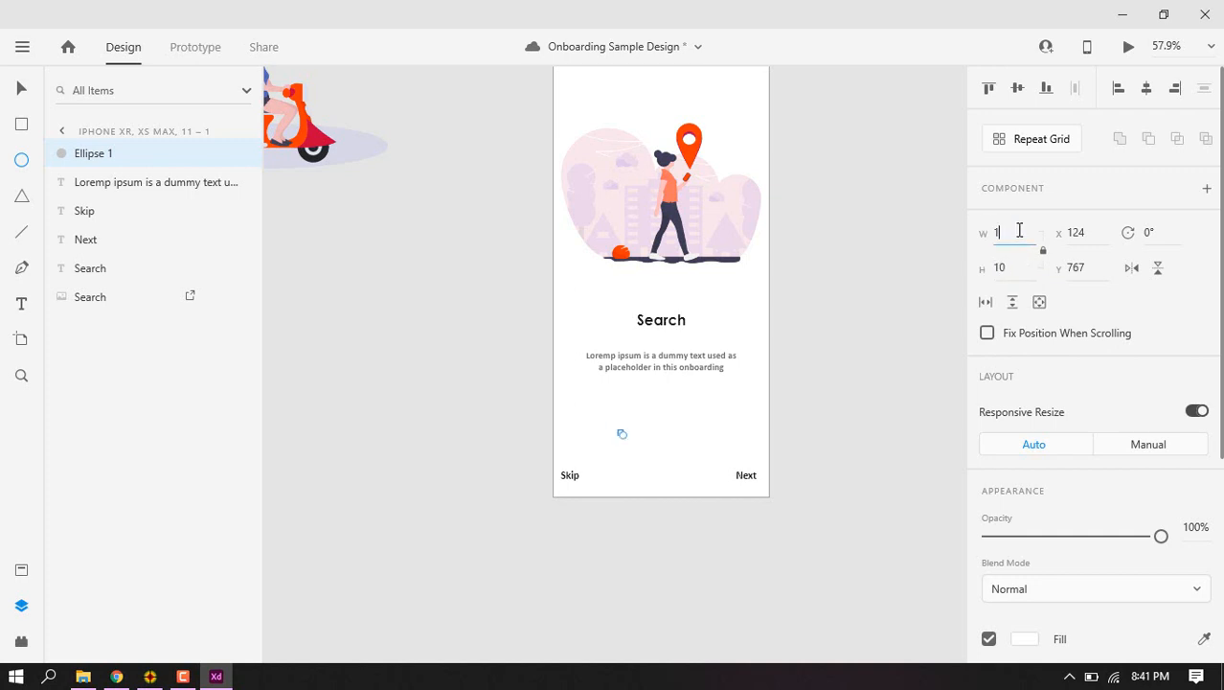
pyautogui.press('Tab')
# Move the small circle between Skip and Next, to X 174 and Y 848, and remove its border
pyautogui.scroll(5, 613, 474)
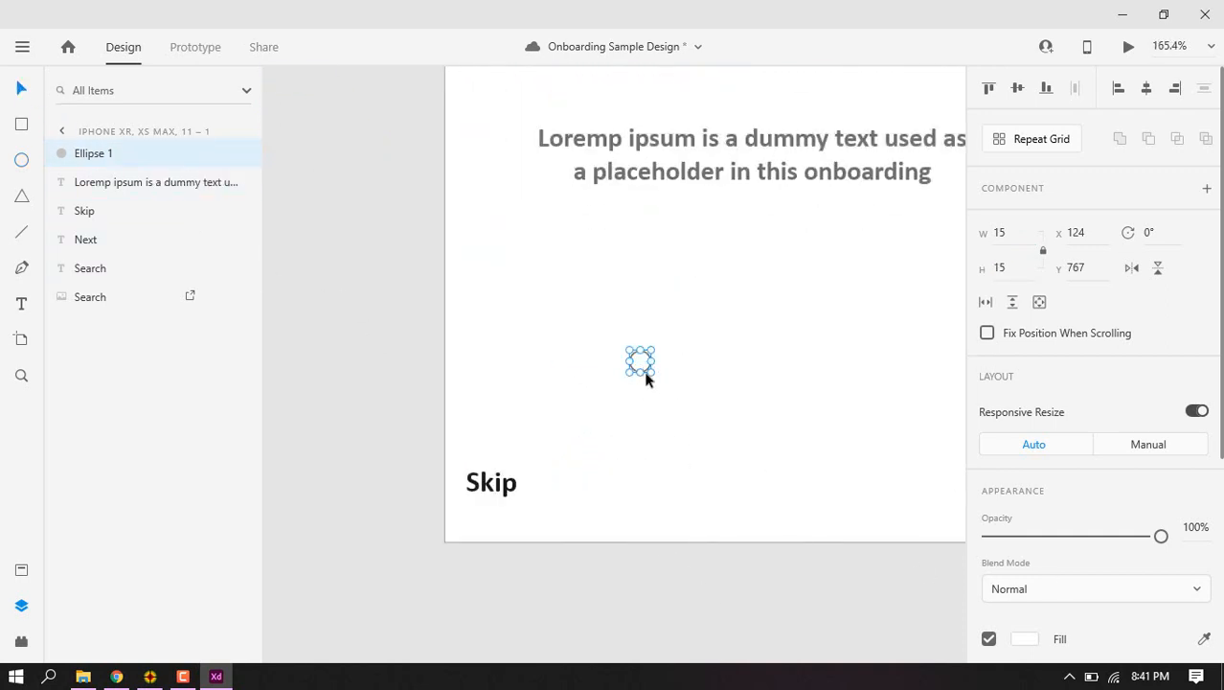
pyautogui.moveTo(646, 378); pyautogui.dragTo(714, 482)
pyautogui.scroll(-4, 817, 495)
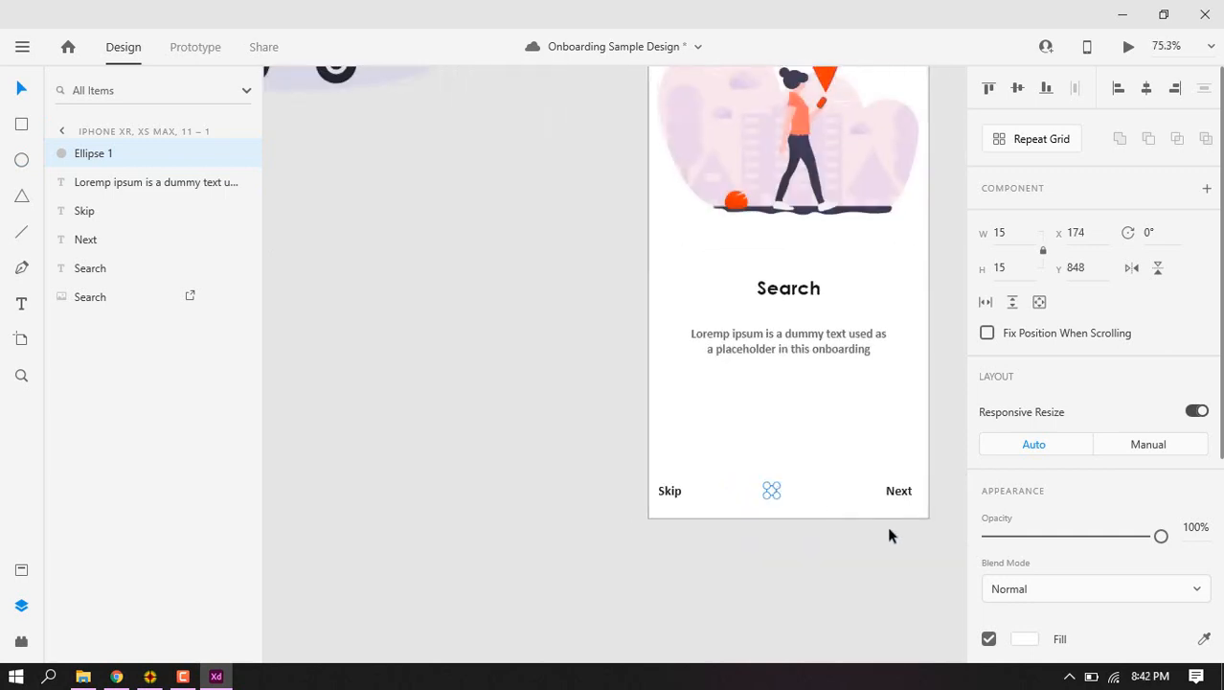
pyautogui.scroll(4, 826, 509)
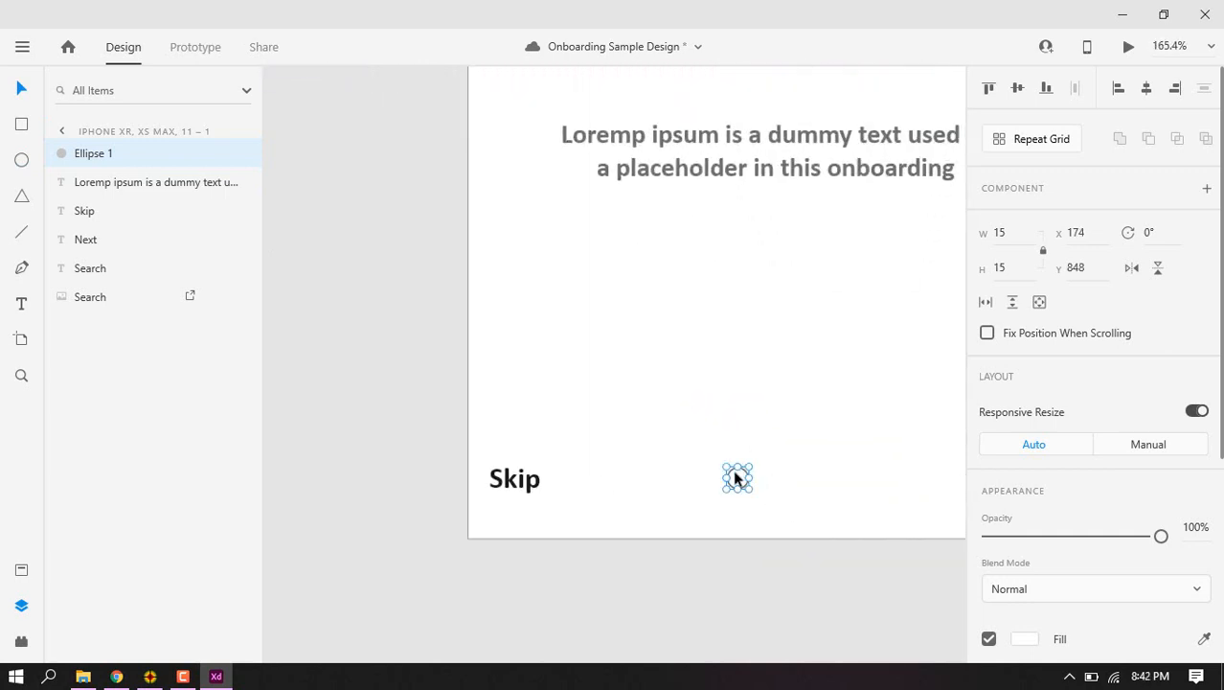
pyautogui.scroll(-4, 1029, 523)
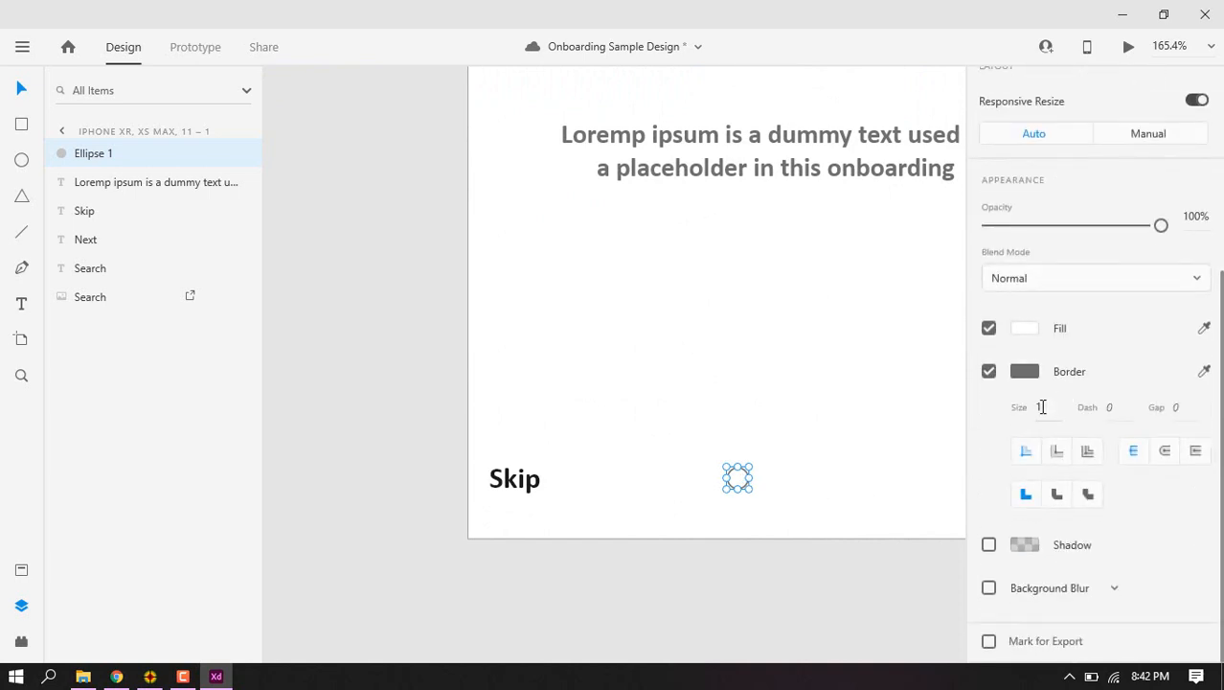
pyautogui.click(988, 371)
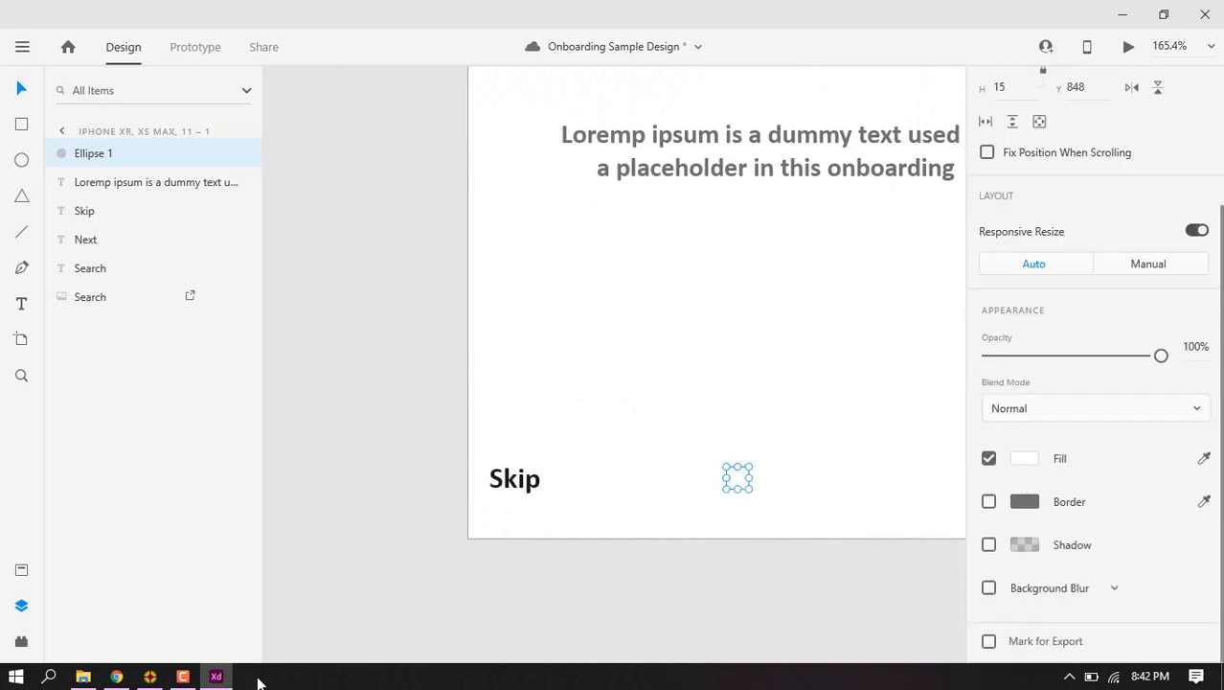
pyautogui.click(150, 676)
pyautogui.click(737, 215)
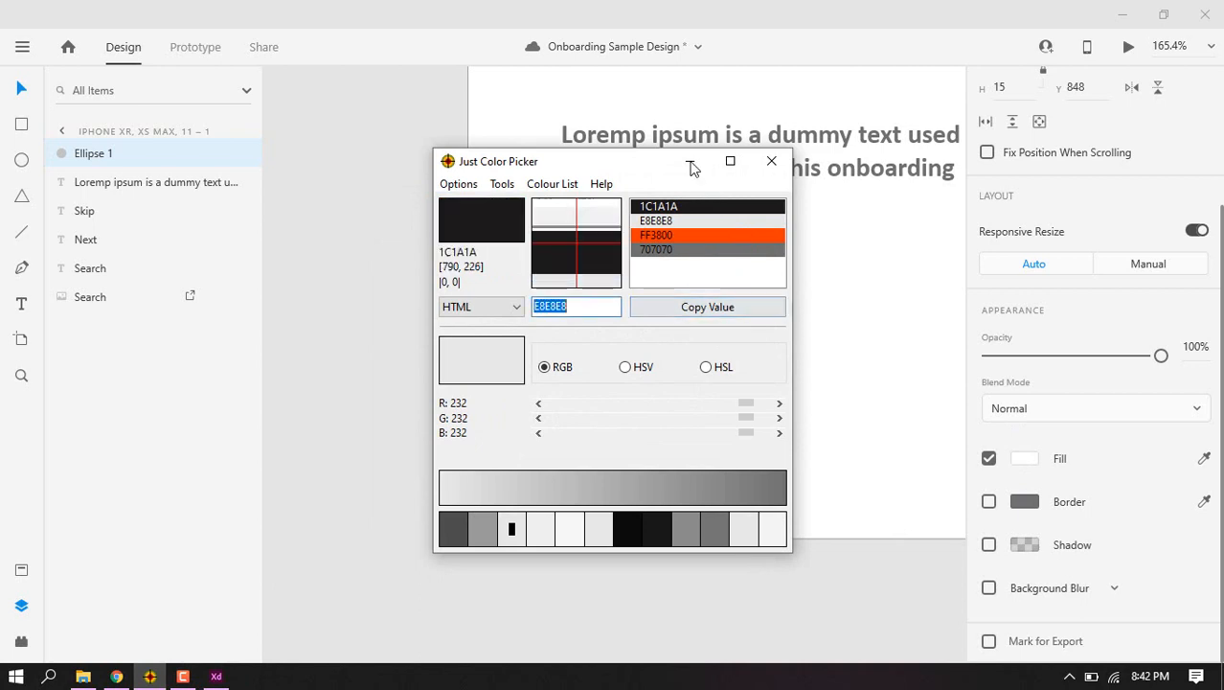
pyautogui.click(689, 160)
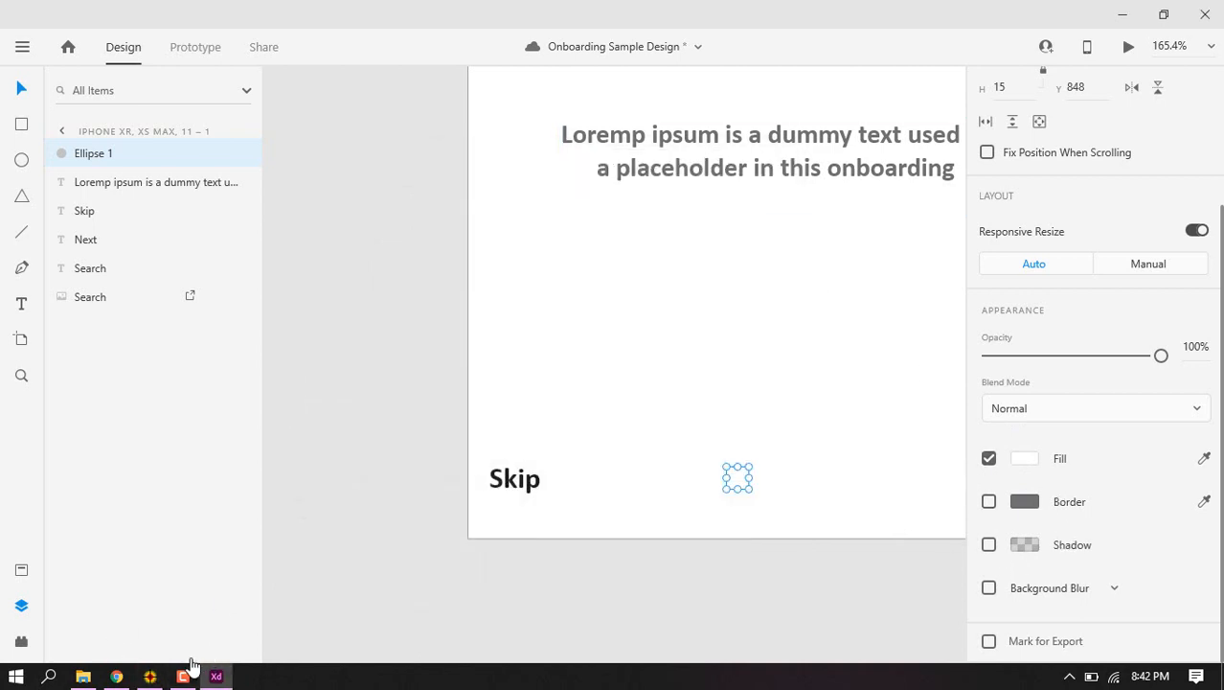
# Copy the orange FF3800 from Just Color Picker and apply it as the small circle's fill in Adobe XD
pyautogui.click(150, 676)
pyautogui.click(693, 234)
pyautogui.click(704, 308)
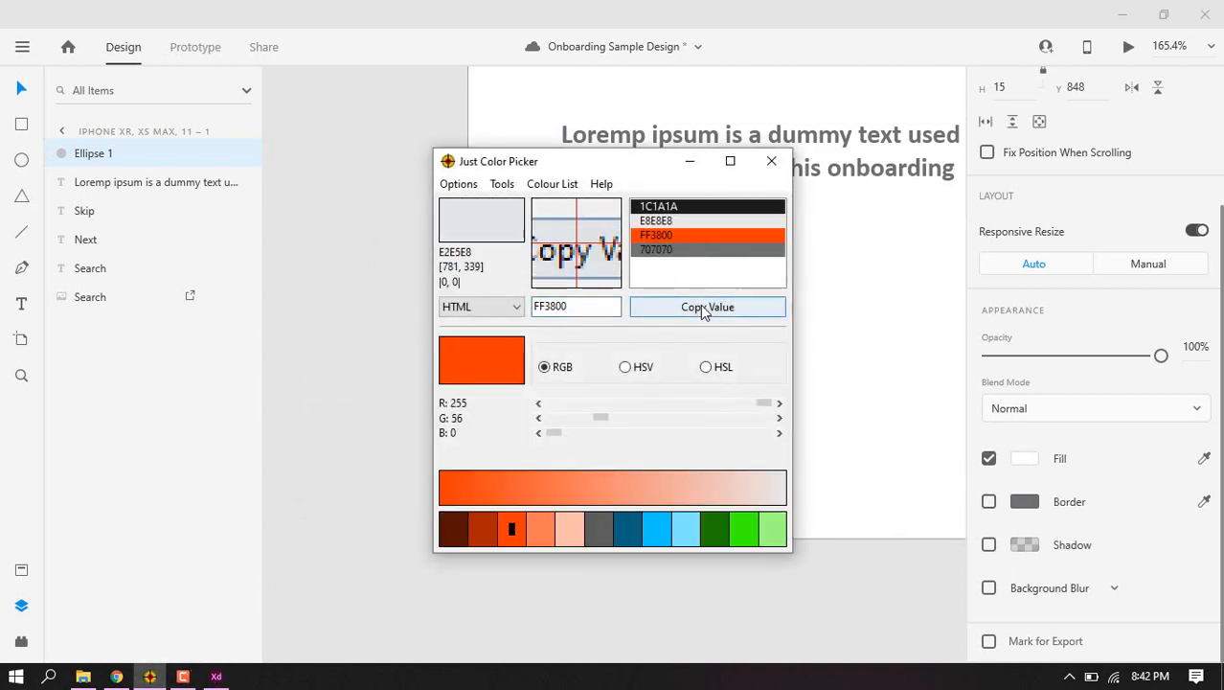
pyautogui.click(690, 161)
pyautogui.click(1024, 458)
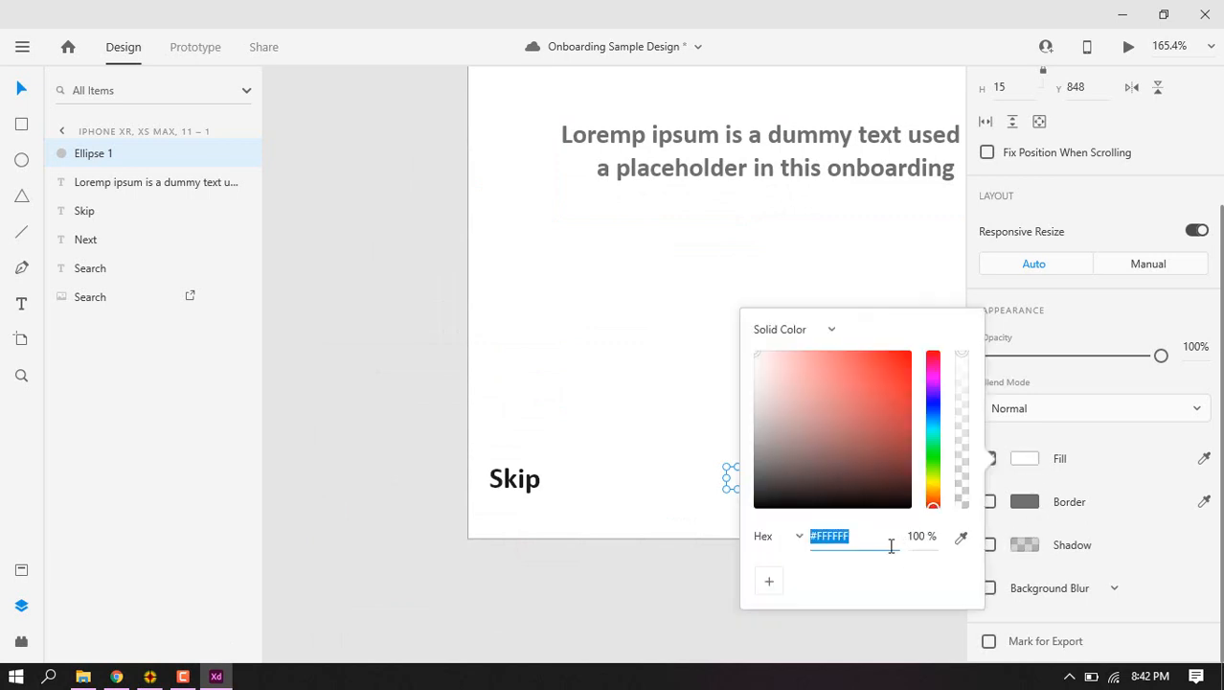
pyautogui.write('FF3800')
pyautogui.press('Return')
pyautogui.click(653, 454)
# Duplicate the orange circle and place the copy just to its right on the same line, with a small gap
pyautogui.scroll(-3, 873, 511)
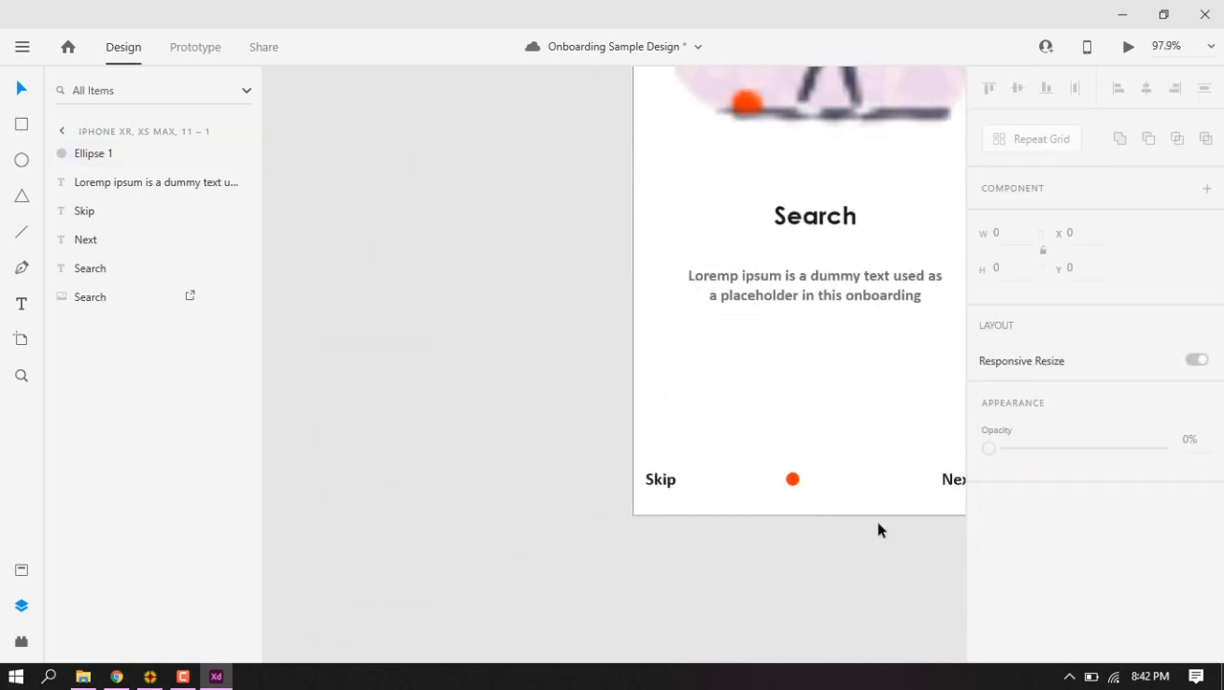
pyautogui.scroll(-3, 944, 502)
pyautogui.scroll(-2, 721, 523)
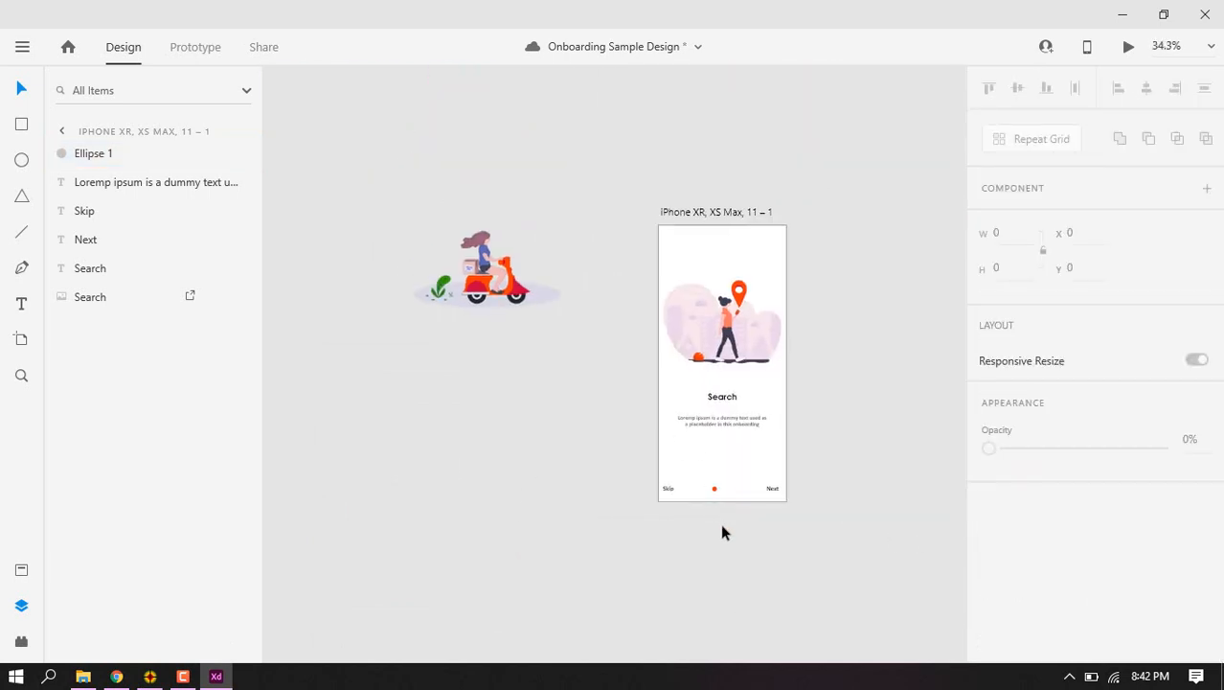
pyautogui.scroll(8, 720, 523)
pyautogui.click(675, 458)
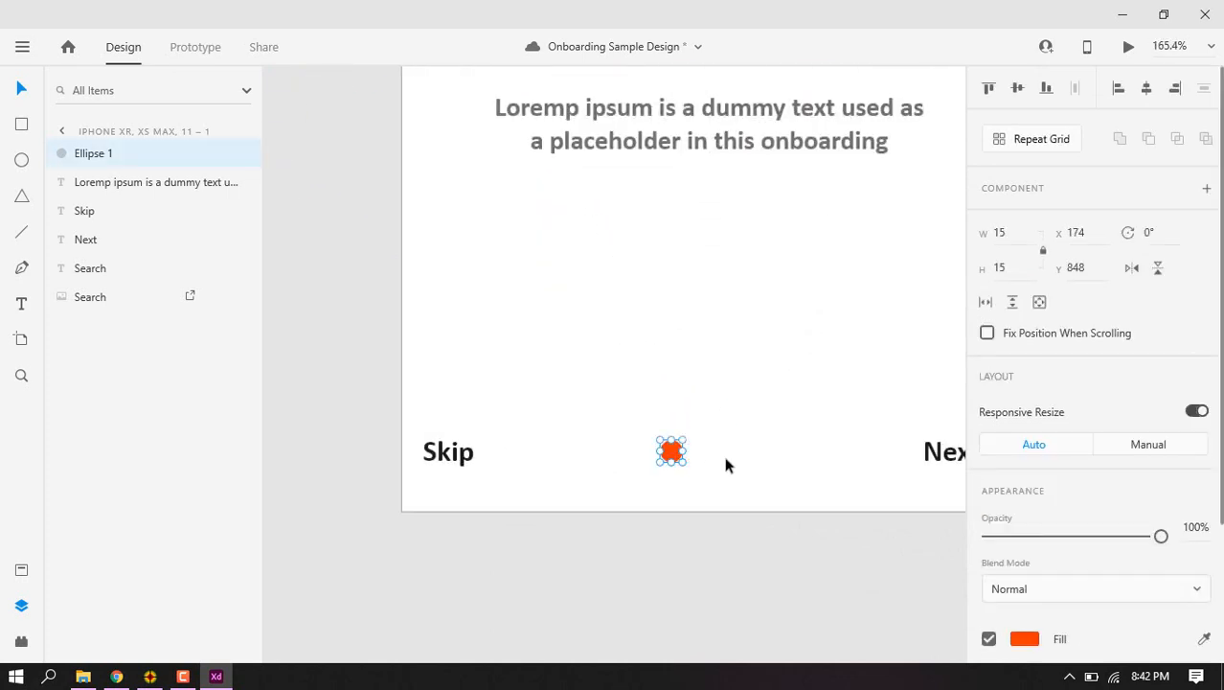
pyautogui.hotkey('ctrl', 'd')
pyautogui.moveTo(676, 459); pyautogui.dragTo(708, 457)
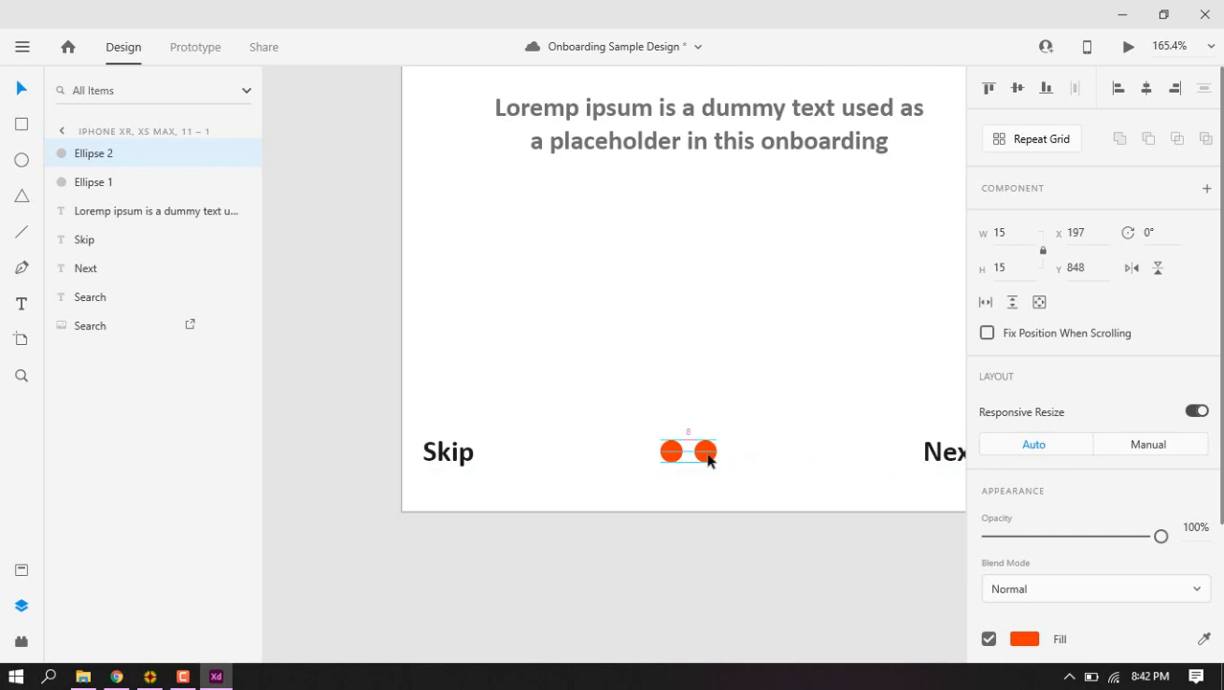
pyautogui.press('Right')
pyautogui.press('Right')
# Duplicate the second circle and place the copy to its right at X 224, Y 848, making three evenly spaced dots
pyautogui.click(707, 456)
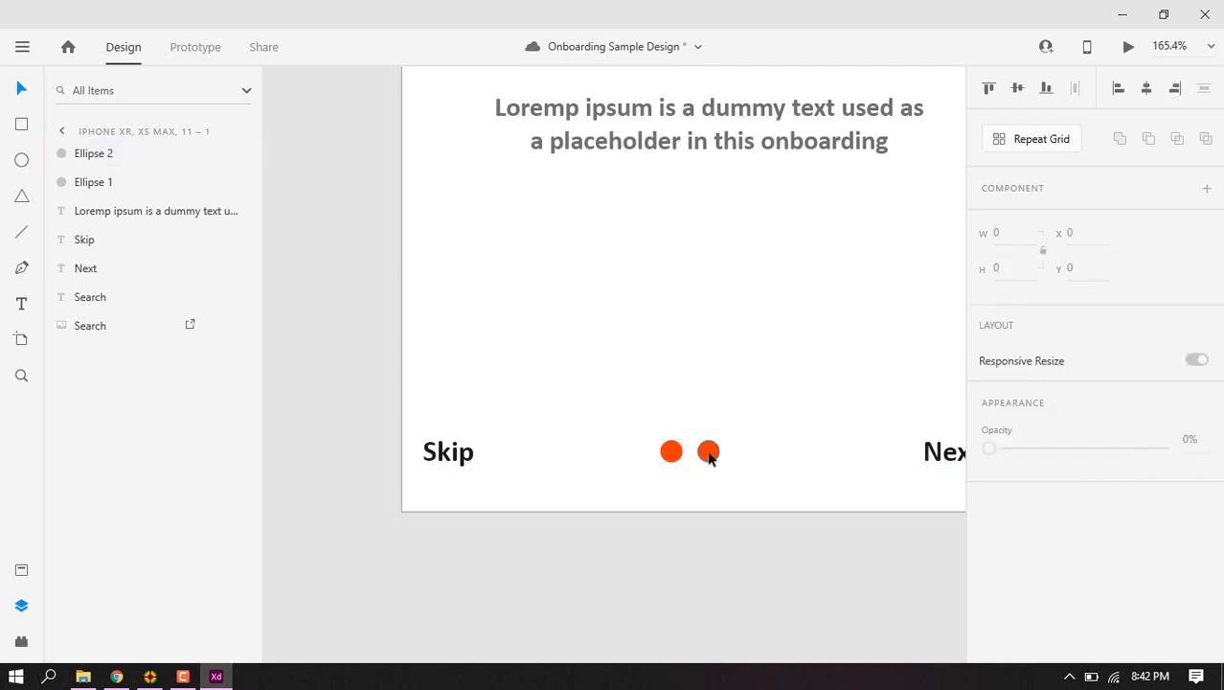
pyautogui.hotkey('ctrl', 'd')
pyautogui.moveTo(707, 454); pyautogui.dragTo(750, 455)
pyautogui.click(773, 421)
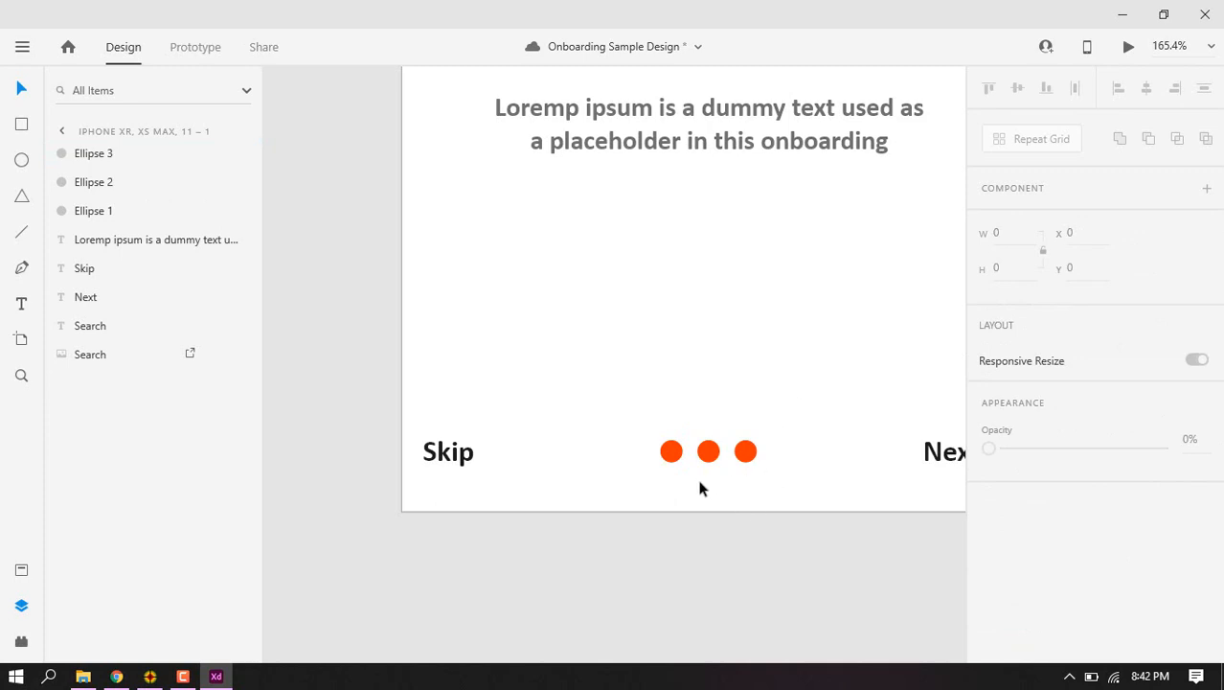
# Copy the light grey E8E8E8 from Just Color Picker and apply it as the middle dot's fill in Adobe XD
pyautogui.click(709, 451)
pyautogui.scroll(-3, 1066, 554)
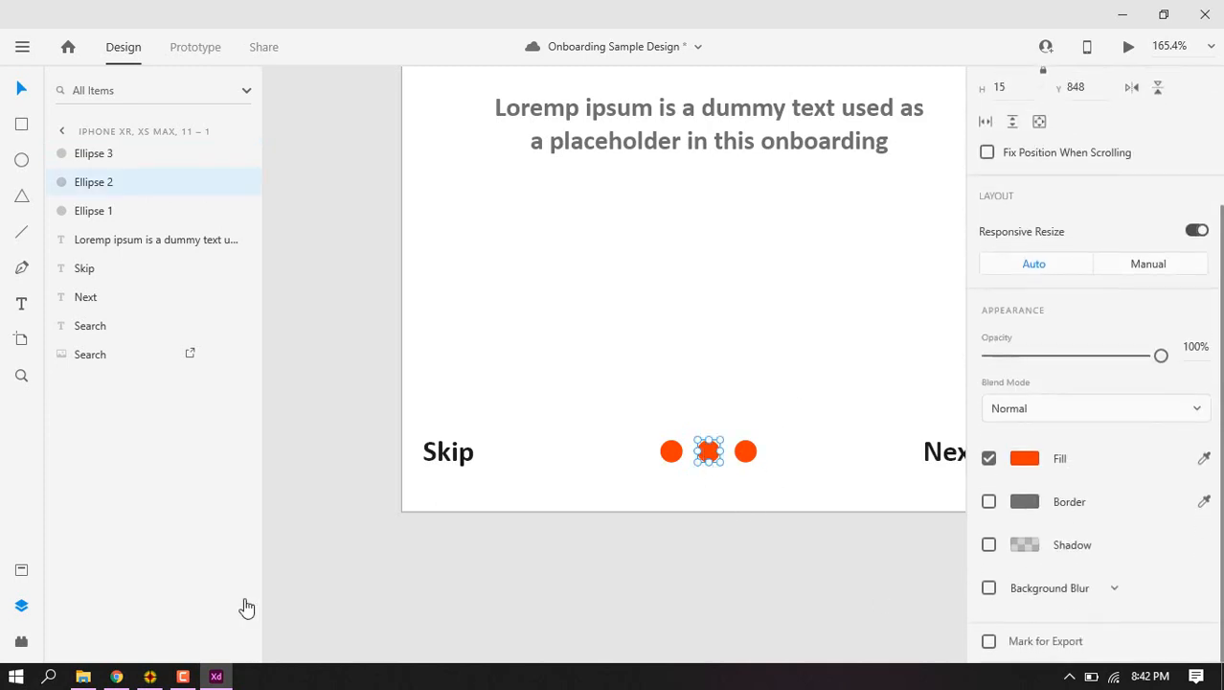
pyautogui.click(150, 677)
pyautogui.hotkey('alt', 'x')
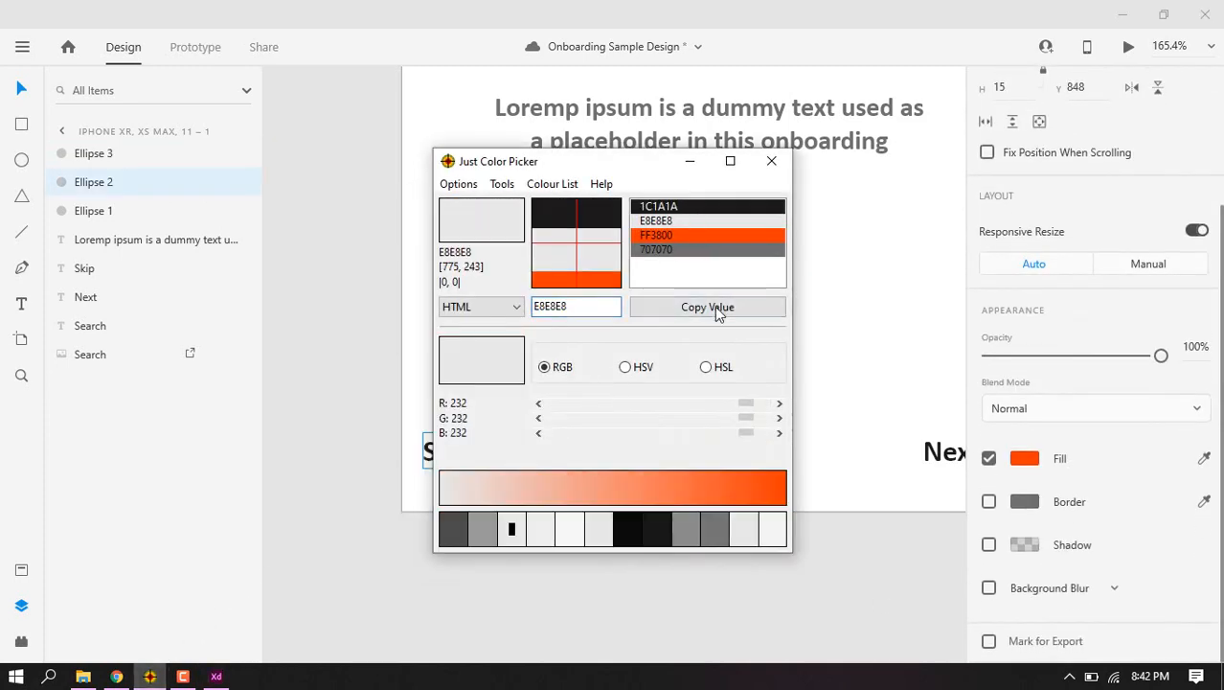
pyautogui.click(690, 161)
pyautogui.click(1032, 505)
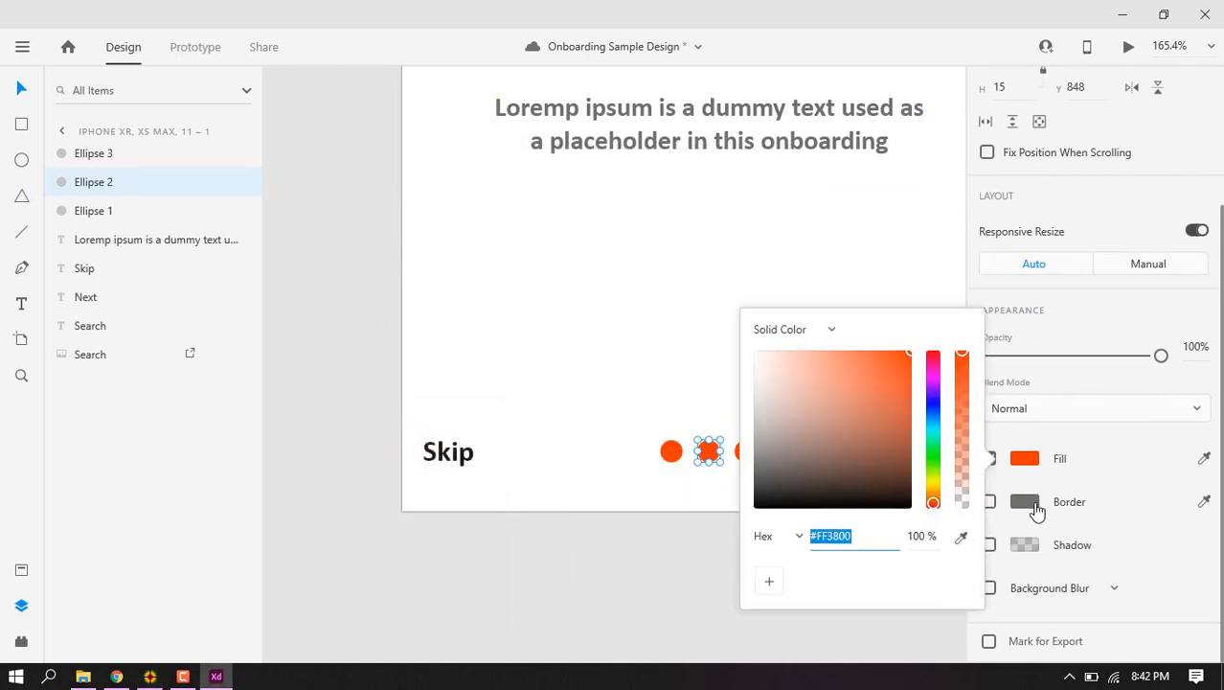
pyautogui.write('E8E8E8')
pyautogui.press('Return')
pyautogui.click(727, 410)
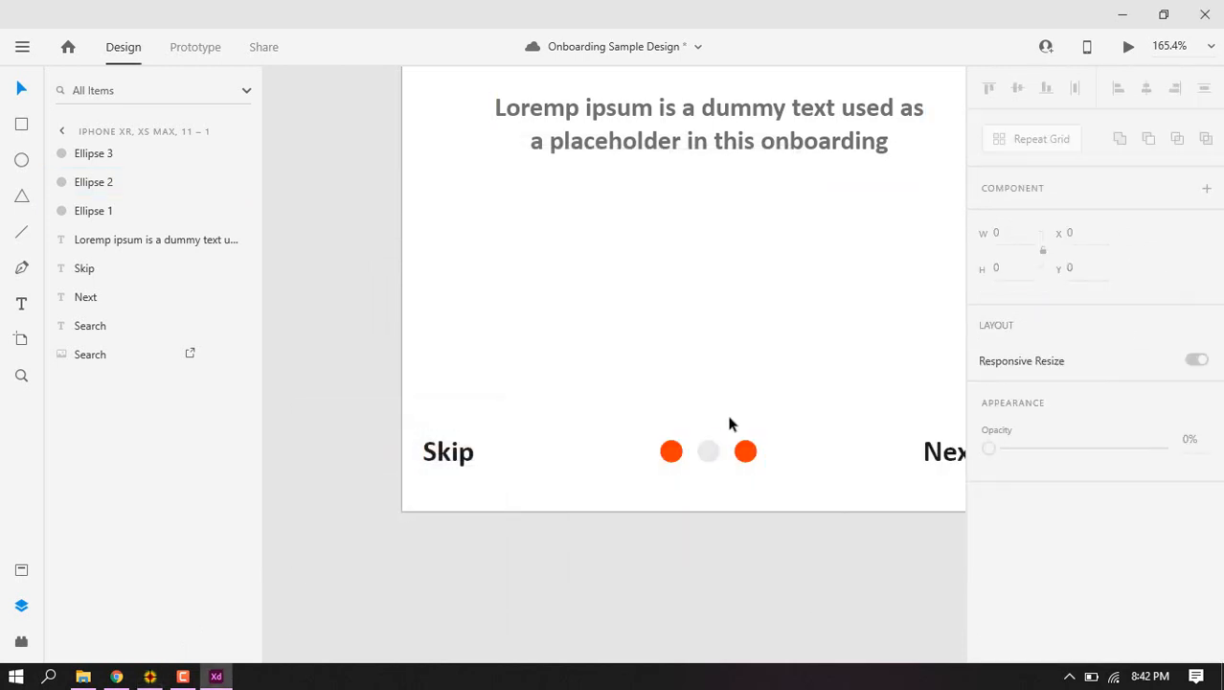
# Fill the third dot with the light grey E8E8E8
pyautogui.click(749, 452)
pyautogui.click(1039, 640)
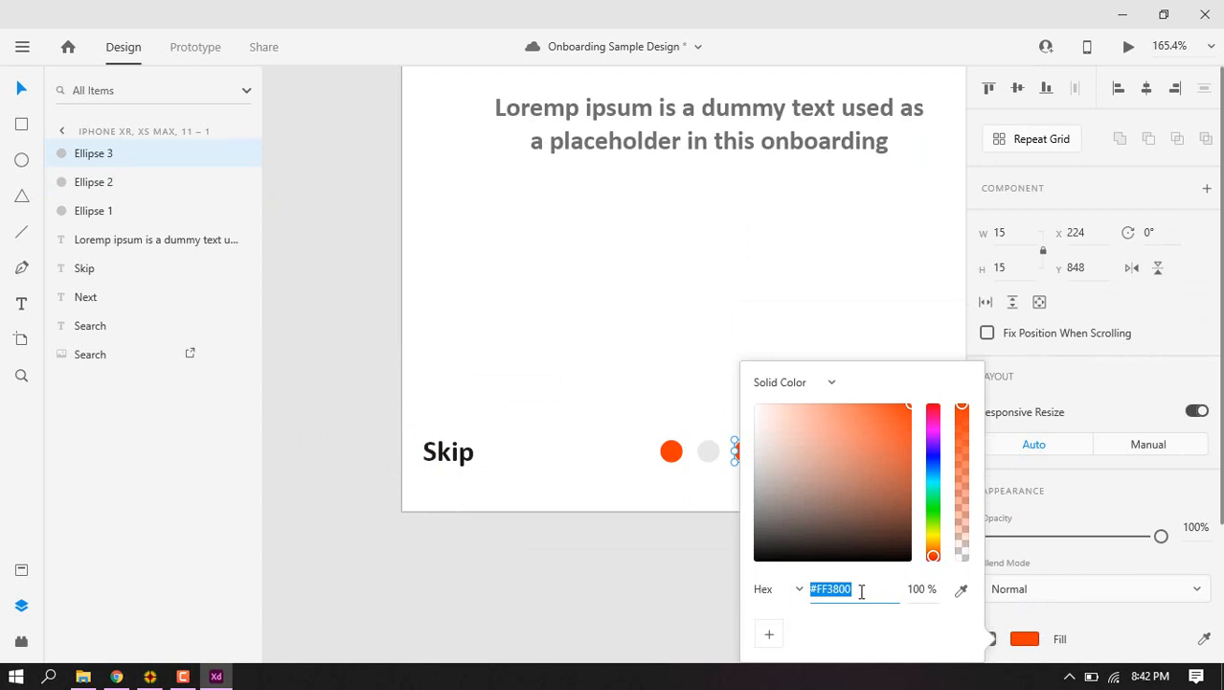
pyautogui.write('E8E8E8')
pyautogui.click(697, 331)
# Move the Search illustration slightly up on the artboard, to Y 169, keeping it centred horizontally
pyautogui.scroll(-5, 833, 410)
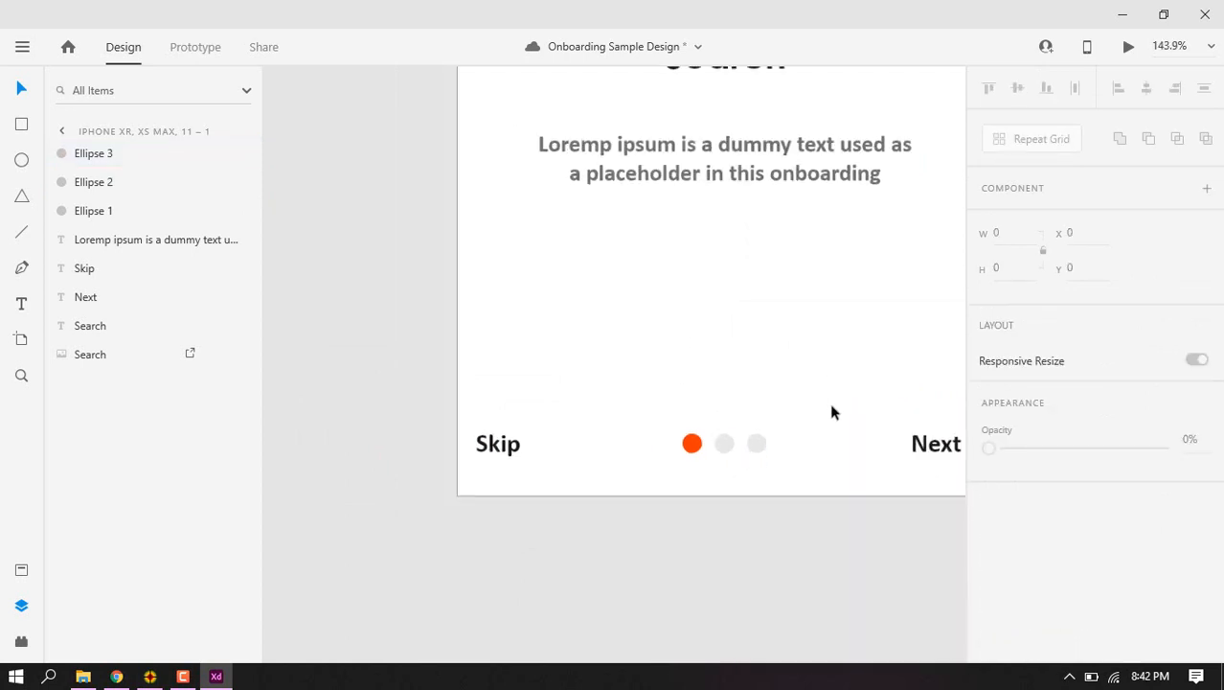
pyautogui.scroll(-8, 947, 83)
pyautogui.scroll(7, 830, 72)
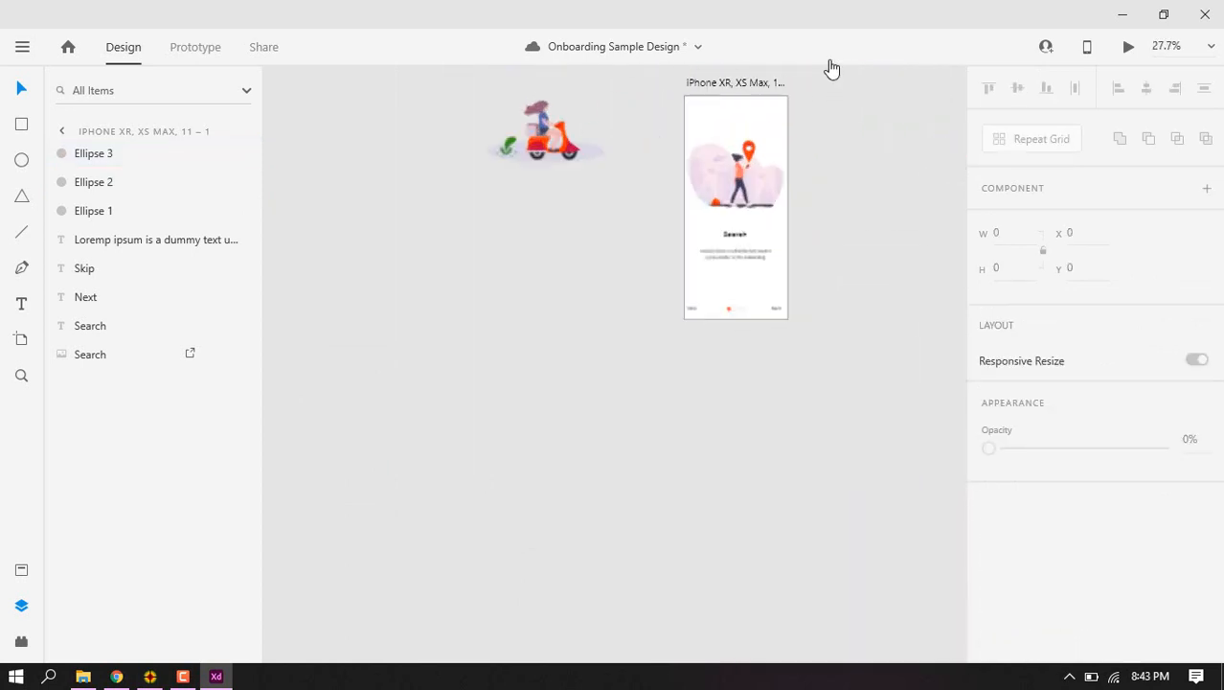
pyautogui.click(647, 304)
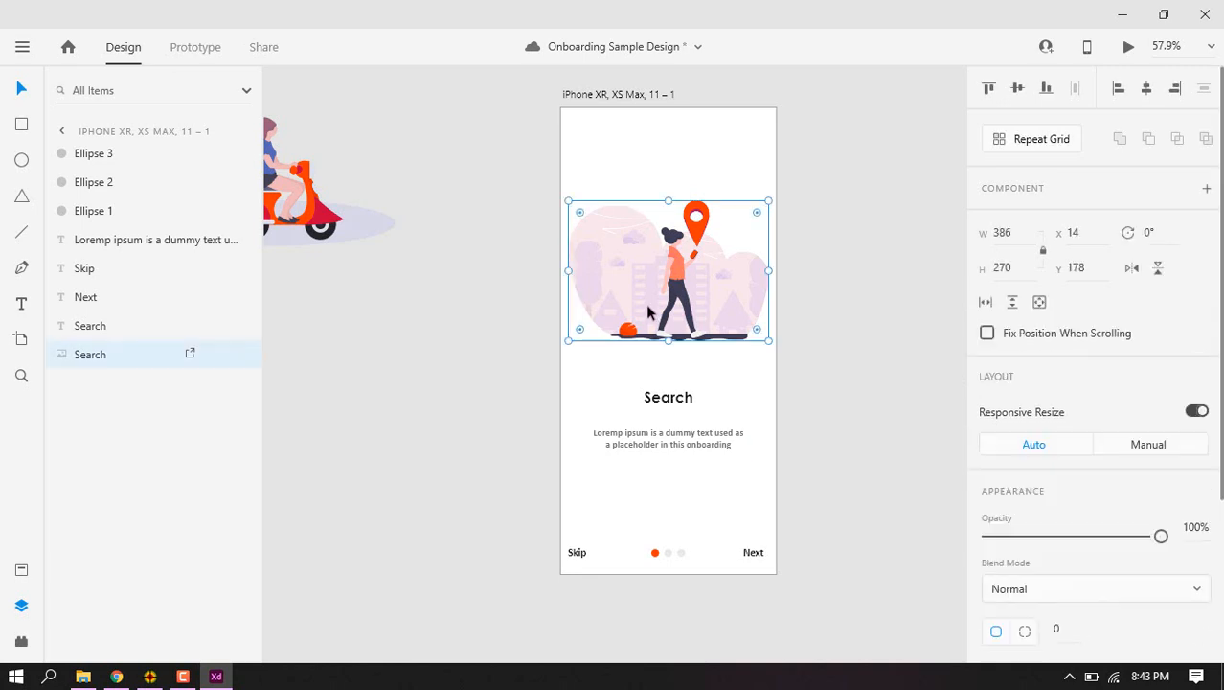
pyautogui.moveTo(657, 316); pyautogui.dragTo(659, 318)
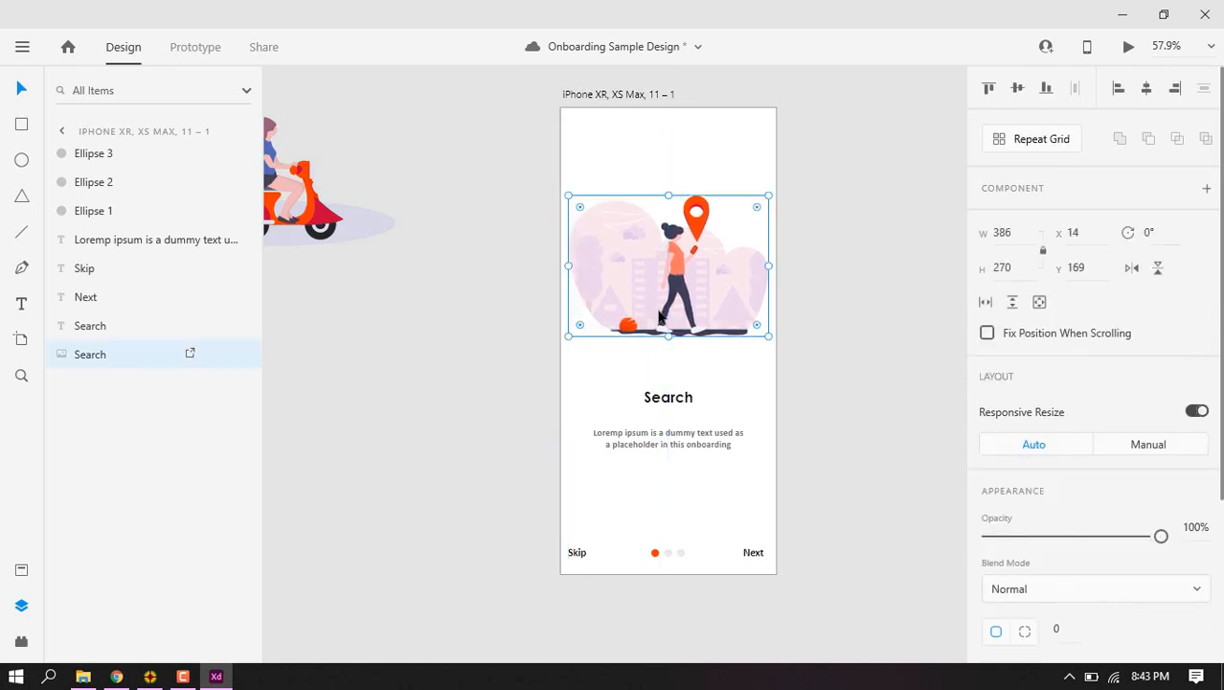
pyautogui.click(819, 380)
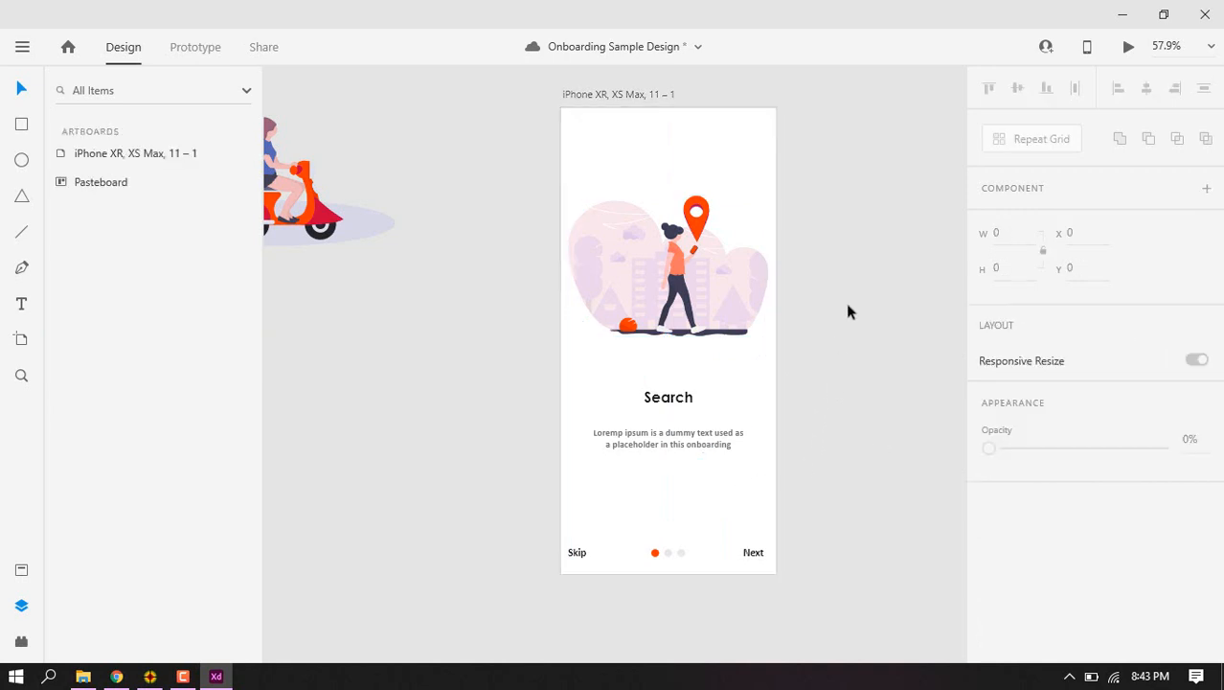
# Shift the Skip text slightly right and the Next text right to X 357, roughly matching their side margins
pyautogui.scroll(5, 682, 607)
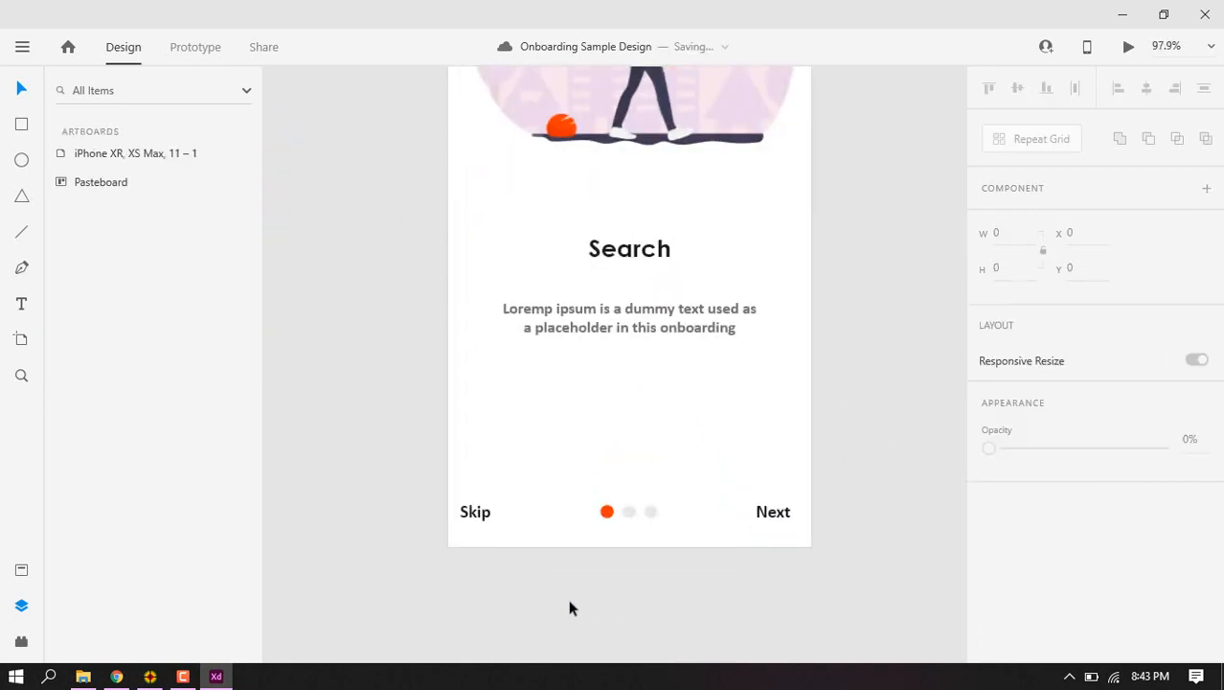
pyautogui.click(438, 485)
pyautogui.moveTo(438, 485); pyautogui.dragTo(450, 485)
pyautogui.moveTo(836, 493); pyautogui.dragTo(844, 486)
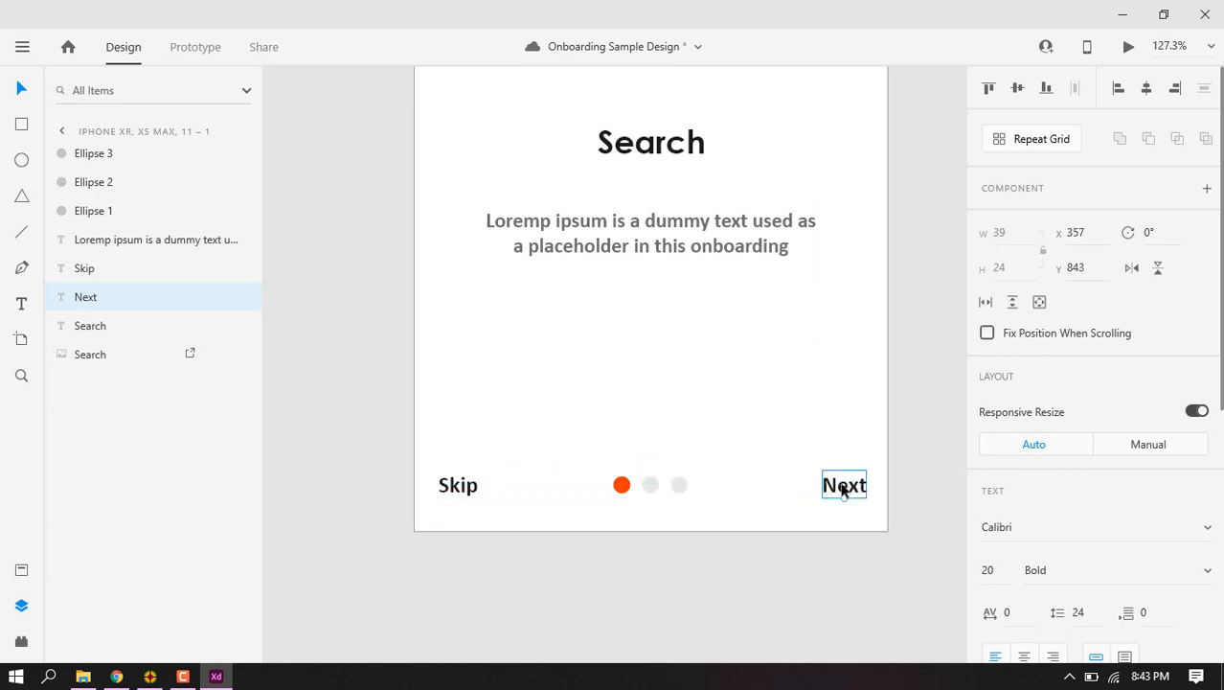
pyautogui.click(883, 479)
pyautogui.scroll(1, 679, 537)
pyautogui.scroll(10, 678, 540)
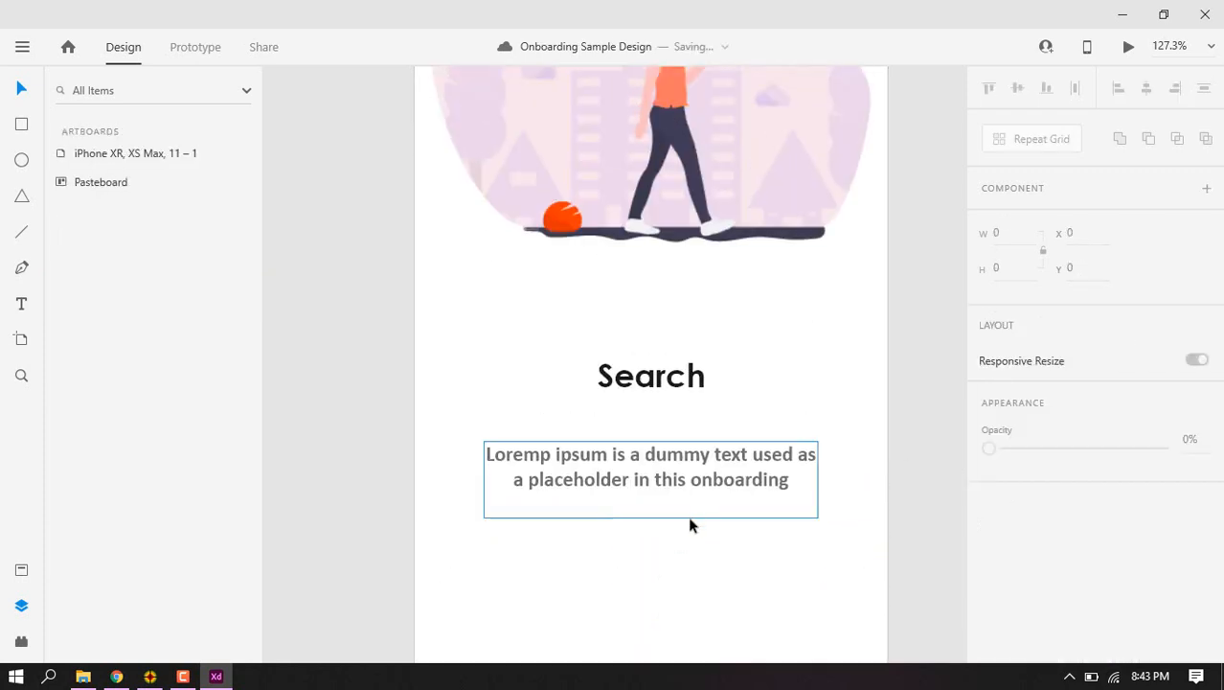
pyautogui.scroll(-2, 686, 505)
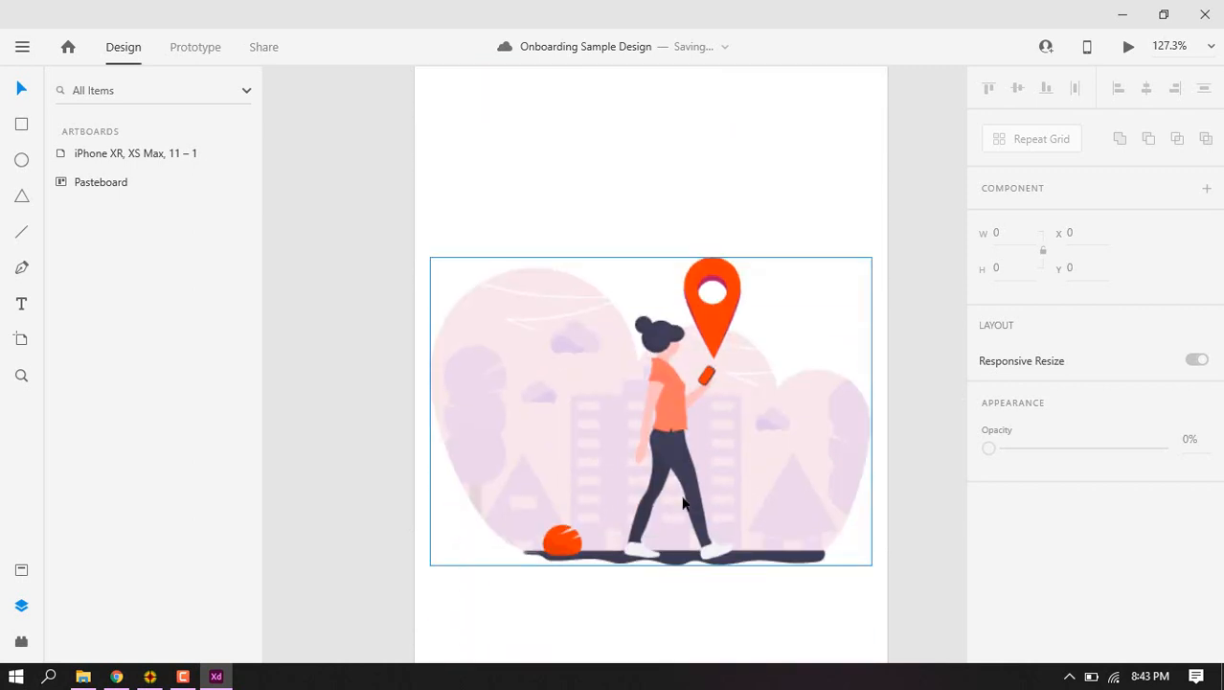
# Move the burger illustration to the empty pasteboard area left of the artboard, just below the delivery illustration
pyautogui.scroll(-5, 795, 546)
pyautogui.click(958, 500)
pyautogui.moveTo(839, 499); pyautogui.dragTo(518, 512)
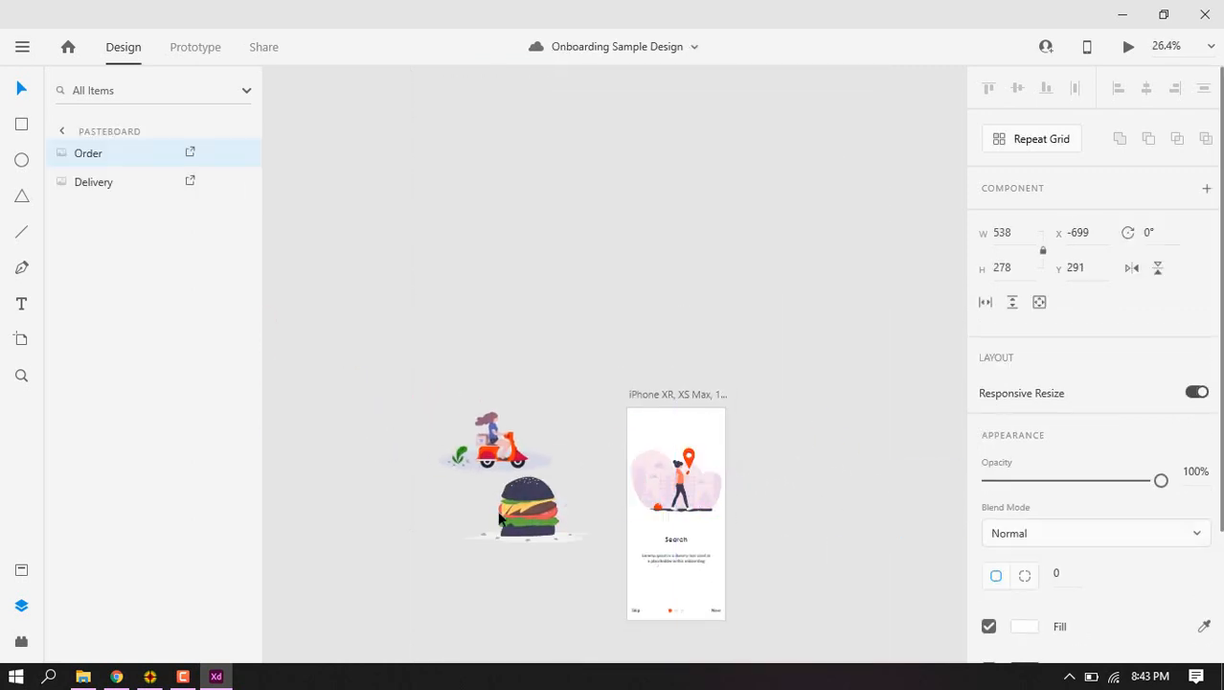
# Duplicate the Search artboard and change the copy's heading to "Order"
pyautogui.click(661, 396)
pyautogui.hotkey('ctrl', 'd')
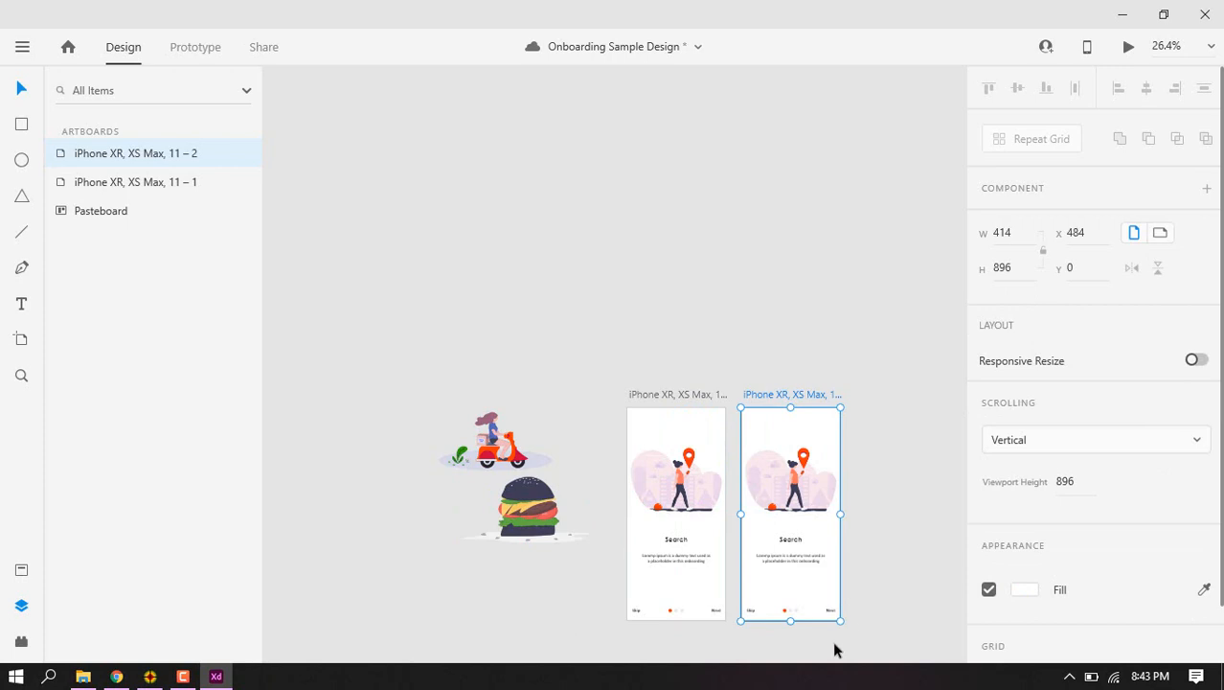
pyautogui.keyDown('ctrl'); pyautogui.scroll(4, 835, 650); pyautogui.keyUp('ctrl')
pyautogui.click(738, 411)
pyautogui.doubleClick(738, 411)
pyautogui.write('Or')
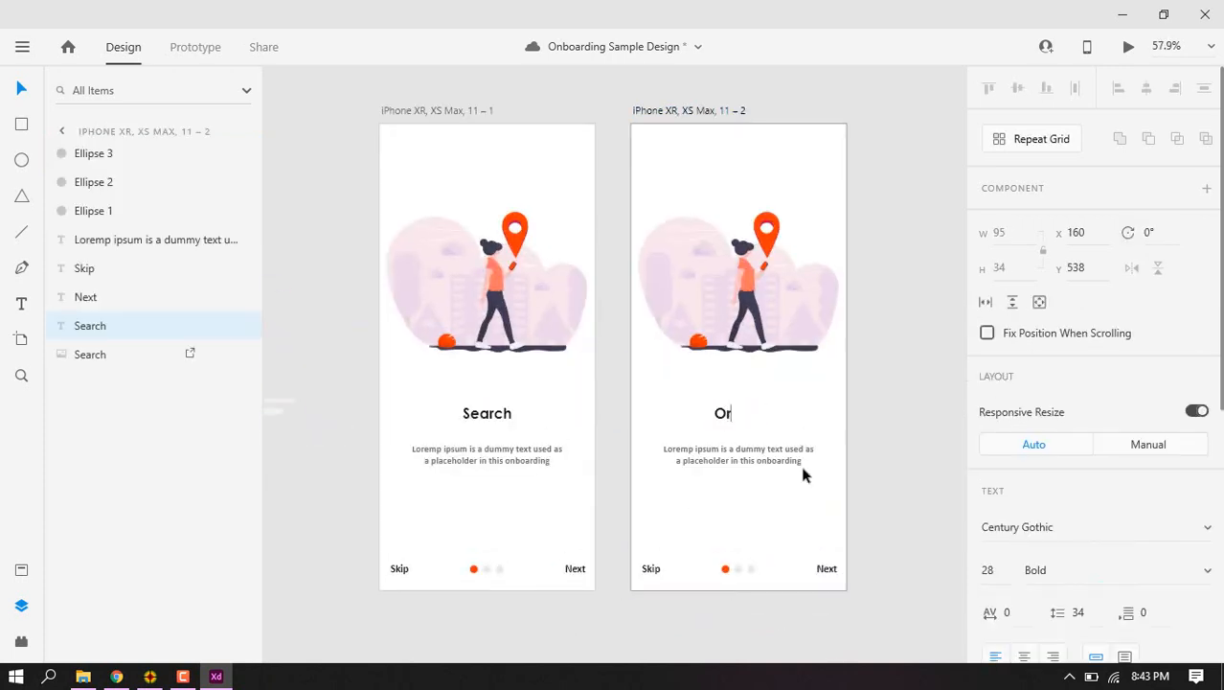
pyautogui.write('der')
pyautogui.press('Escape')
# Centre the Order heading on its artboard at X 168 and align it with the Search heading at Y 537
pyautogui.moveTo(740, 415); pyautogui.dragTo(743, 411)
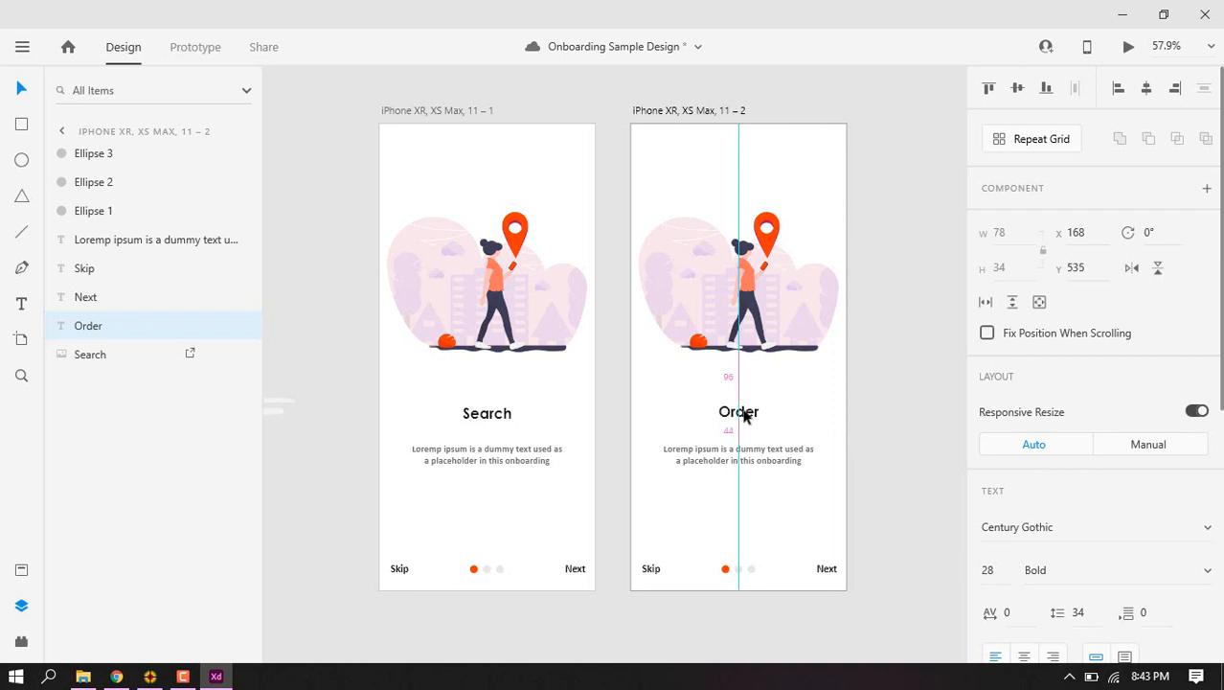
pyautogui.click(474, 416)
pyautogui.press('Up')
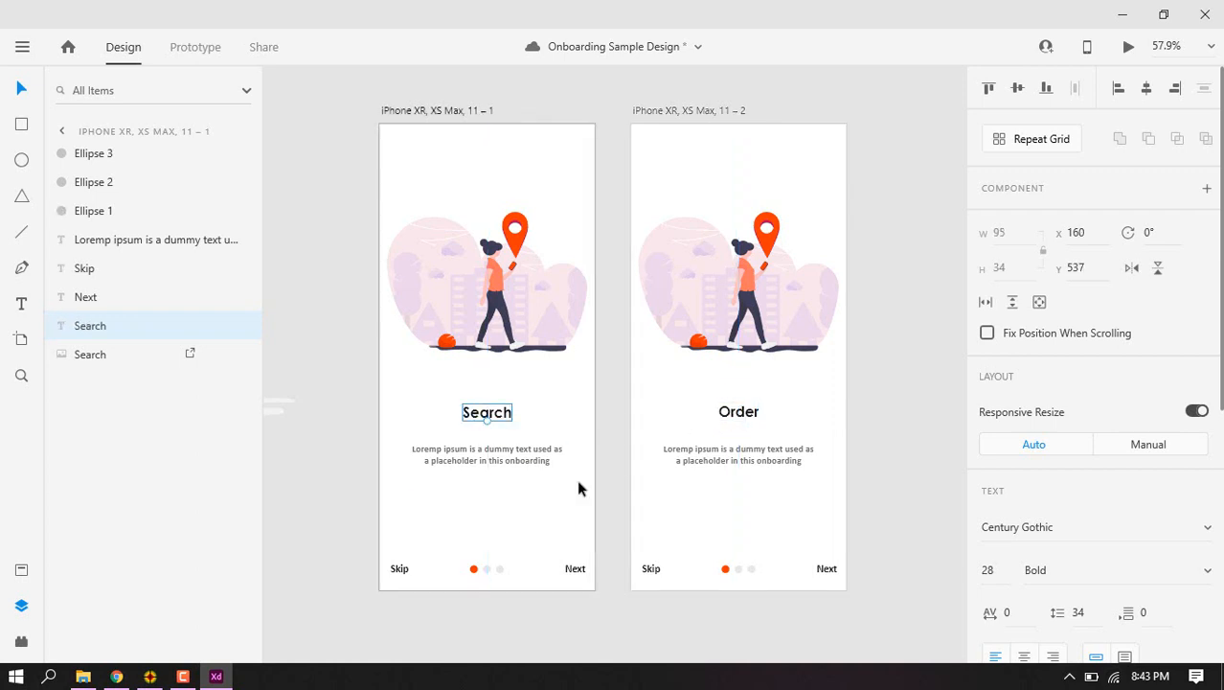
pyautogui.moveTo(734, 422); pyautogui.dragTo(737, 420)
pyautogui.click(897, 432)
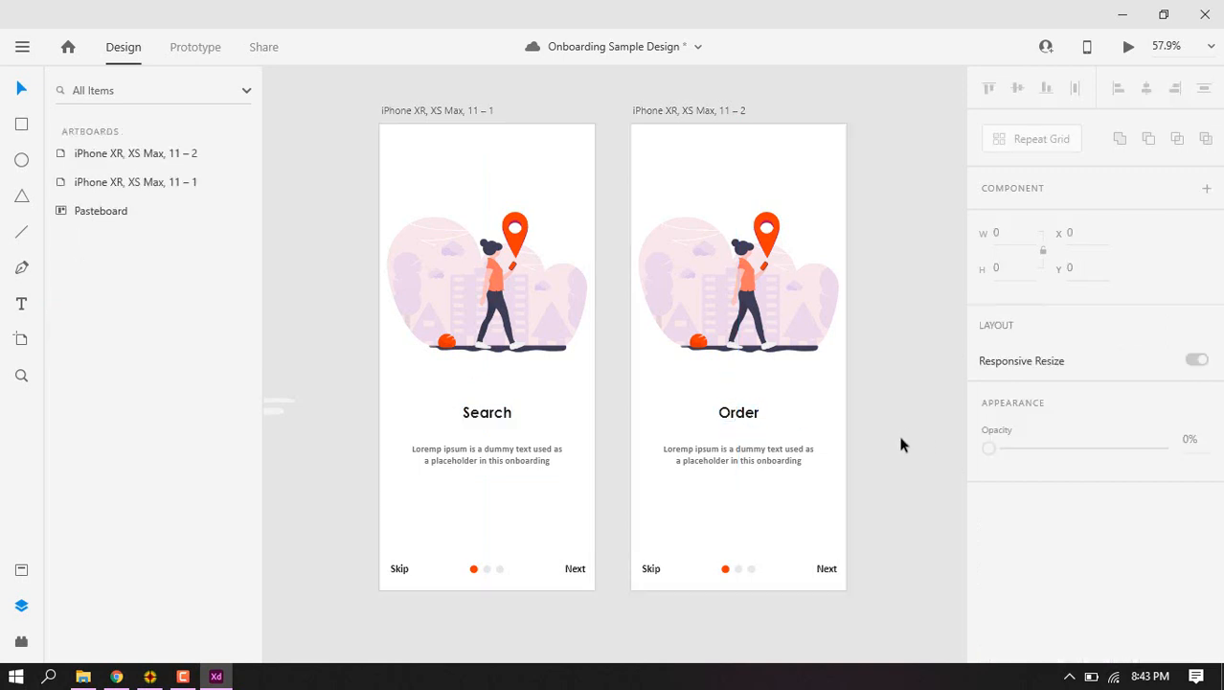
# Delete the Search illustration from the second artboard and place the burger illustration above the Order heading
pyautogui.click(750, 278)
pyautogui.press('Delete')
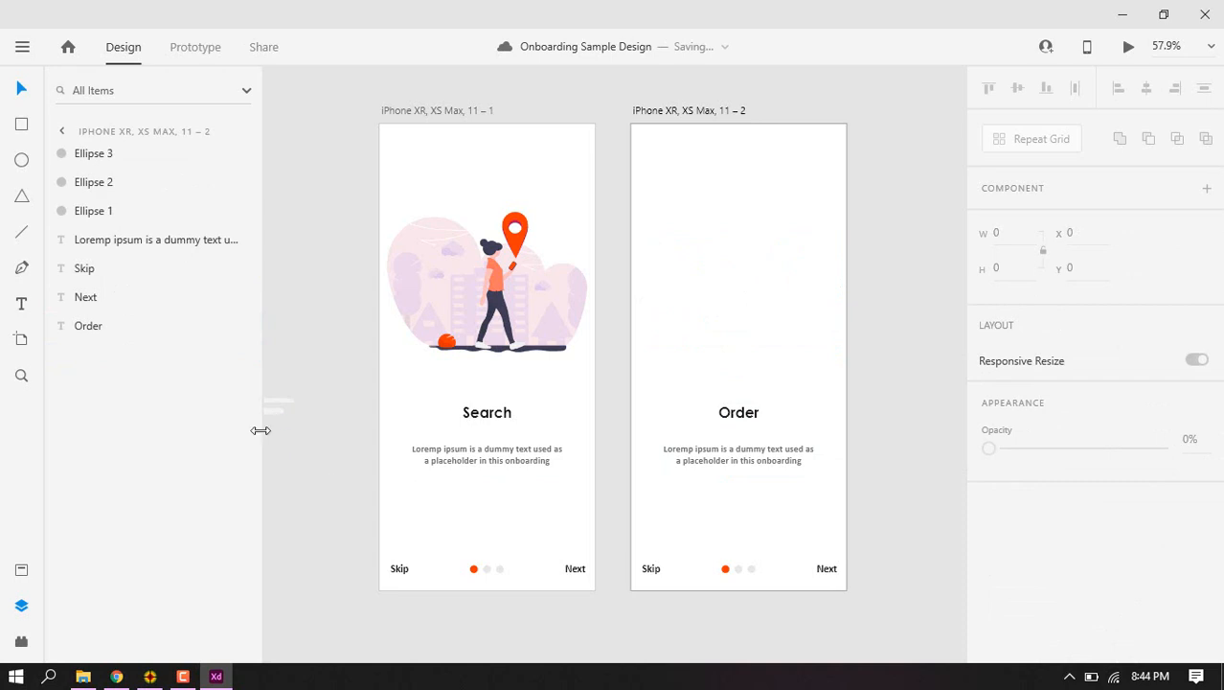
pyautogui.scroll(-6, 319, 443)
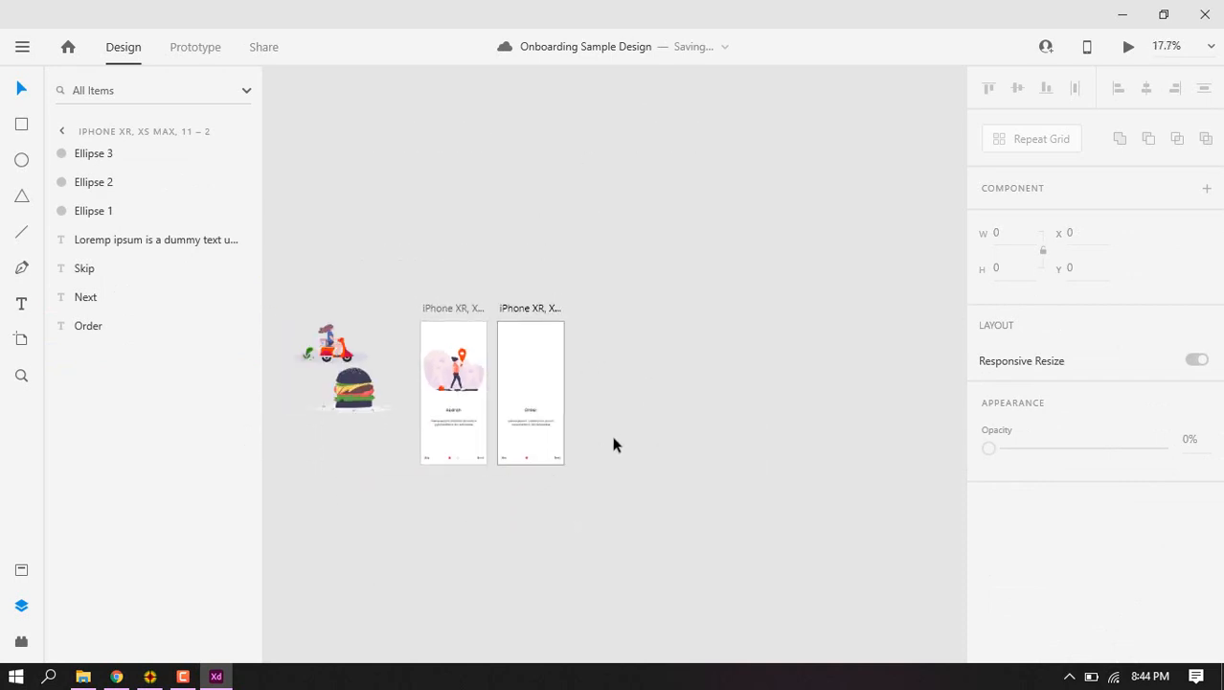
pyautogui.moveTo(383, 398); pyautogui.dragTo(537, 374)
pyautogui.scroll(5, 563, 433)
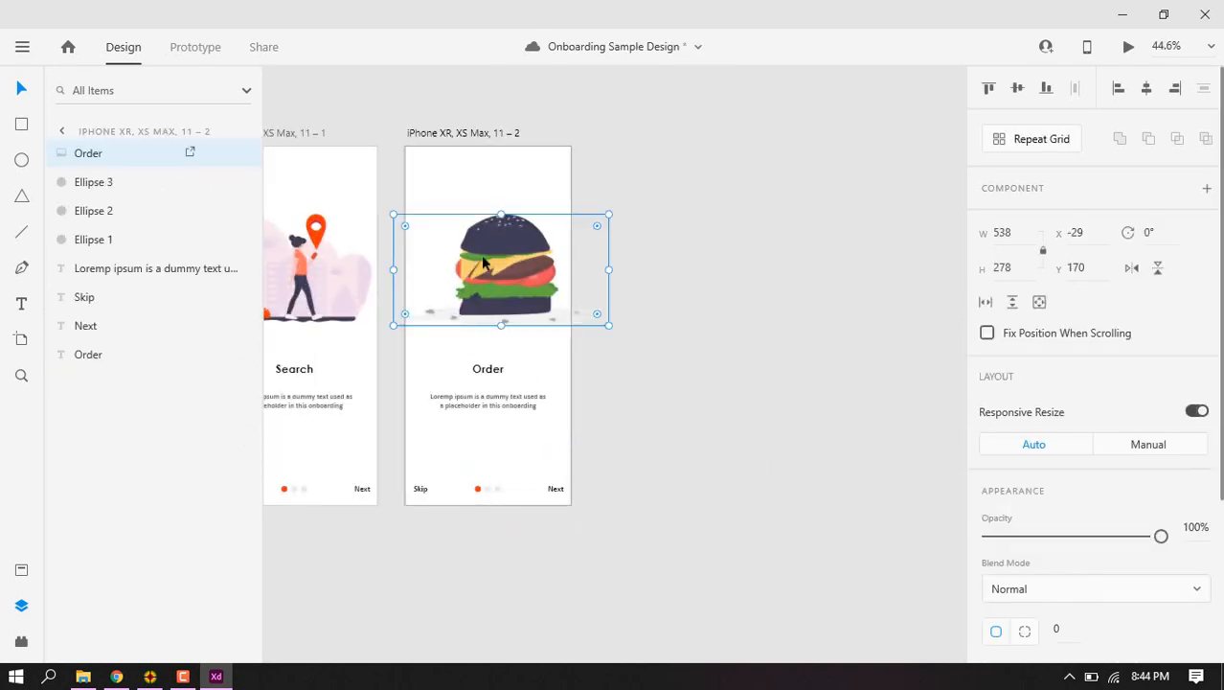
# Shift the burger illustration to X -58, Y 170 so it sits roughly centred above the Order heading
pyautogui.moveTo(505, 264); pyautogui.dragTo(488, 266)
pyautogui.press('Right')
pyautogui.press('Right')
pyautogui.press('Right')
pyautogui.press('Right')
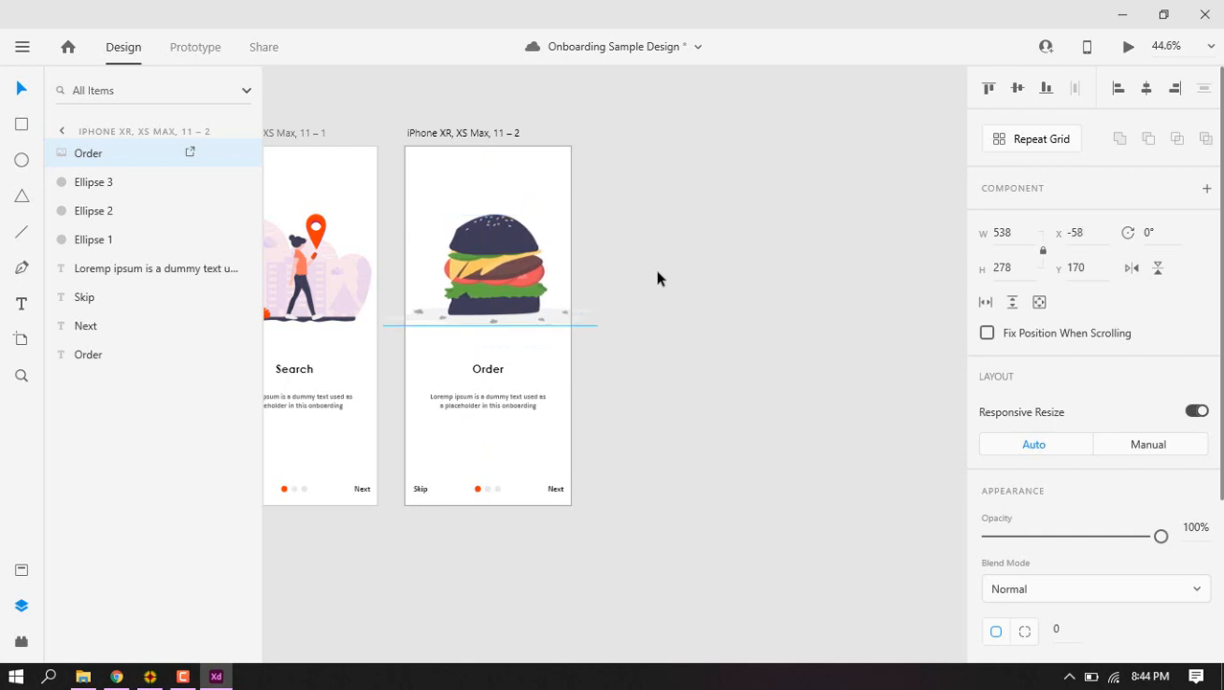
pyautogui.press('Escape')
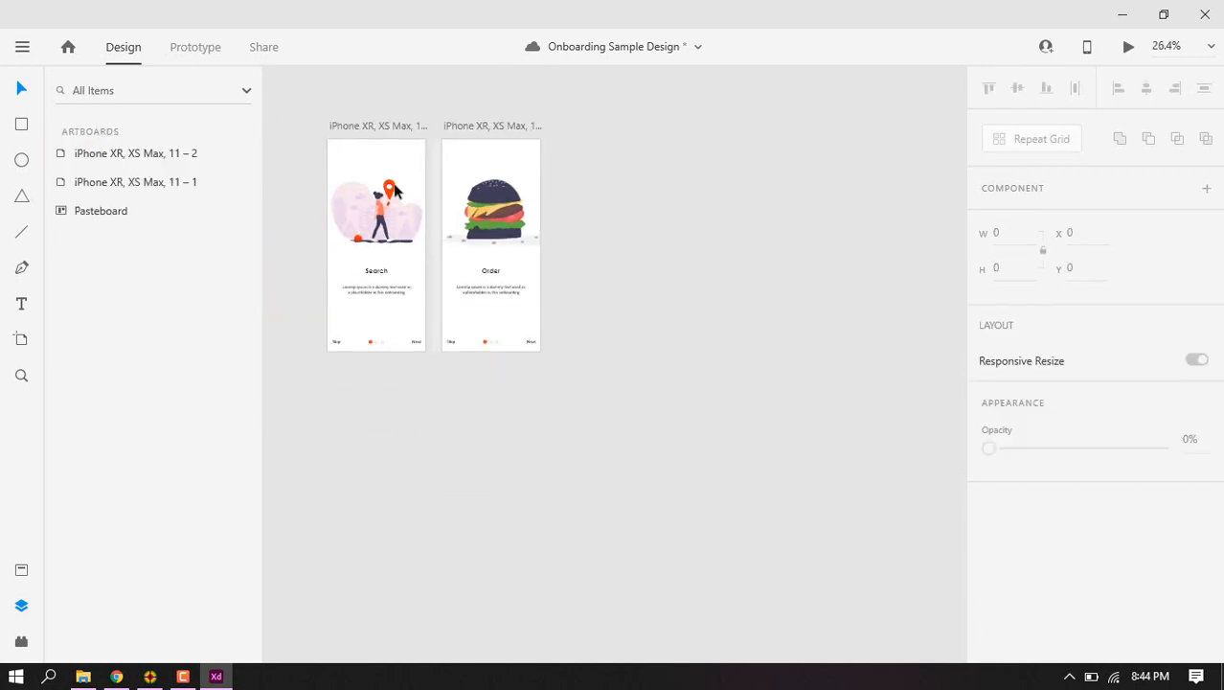
# Scale the burger illustration down slightly and recentre it on the second artboard
pyautogui.scroll(3, 444, 154)
pyautogui.click(441, 231)
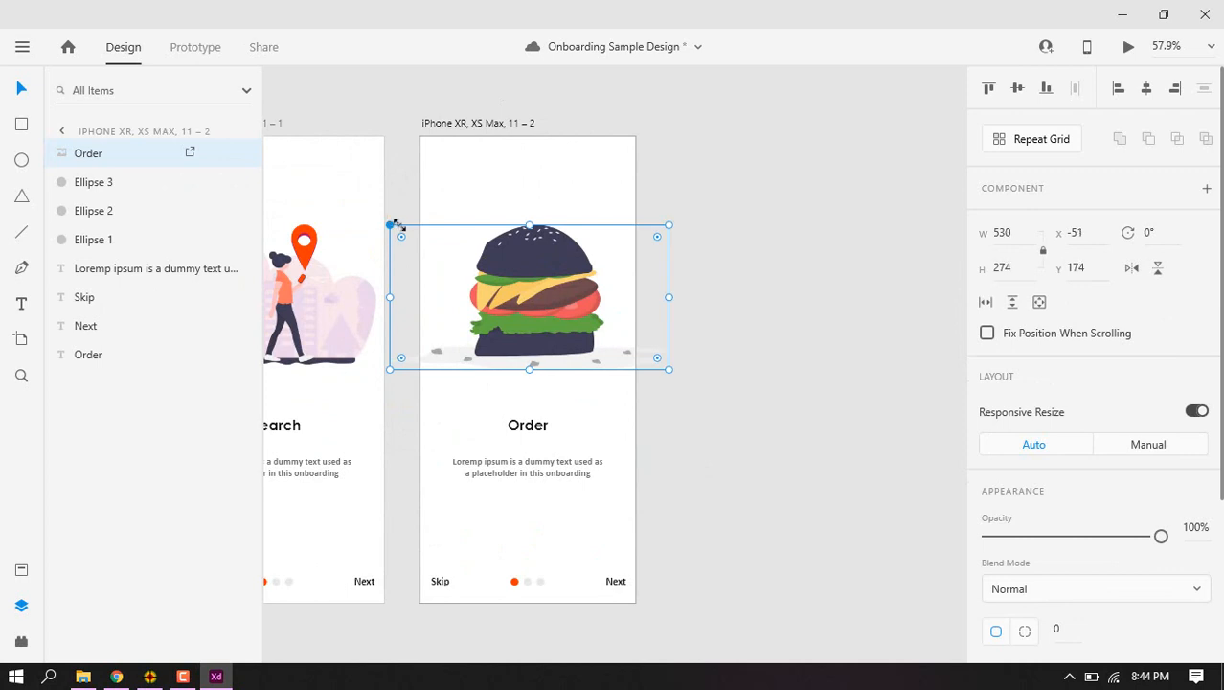
pyautogui.moveTo(396, 226); pyautogui.dragTo(405, 227)
pyautogui.moveTo(542, 323); pyautogui.dragTo(563, 327)
pyautogui.click(577, 442)
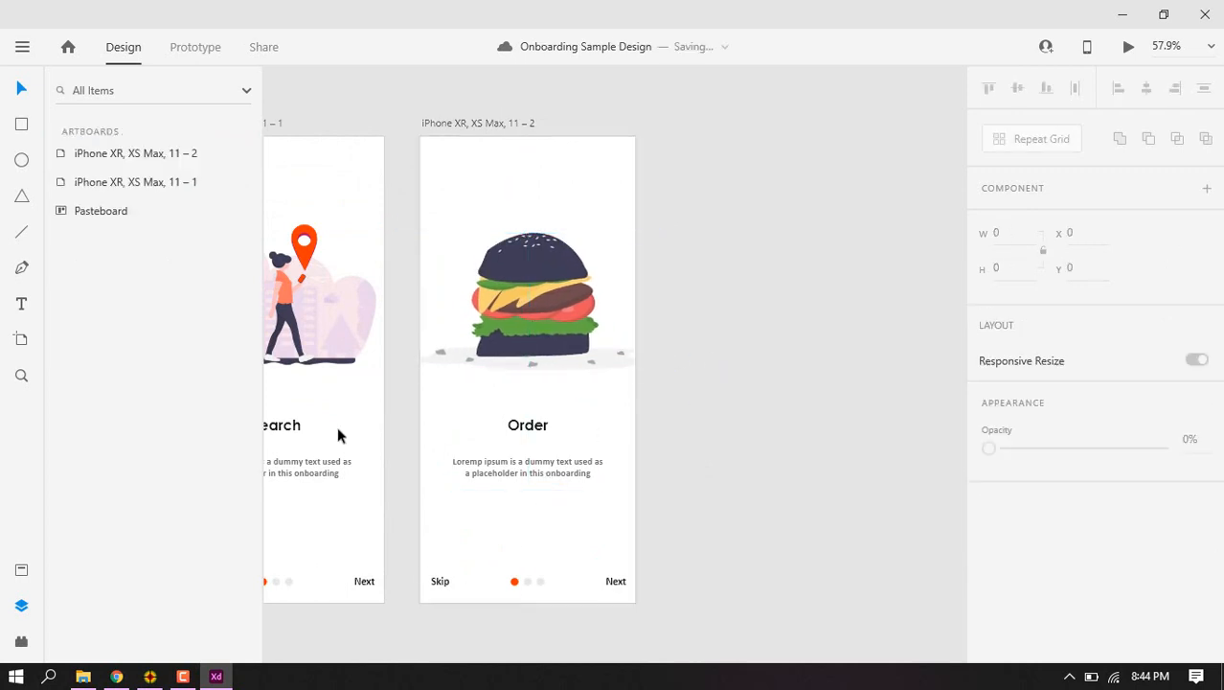
# Fill the middle page-indicator dot on the Order artboard with the orange sampled from the first dot
pyautogui.click(524, 581)
pyautogui.scroll(-5, 1009, 566)
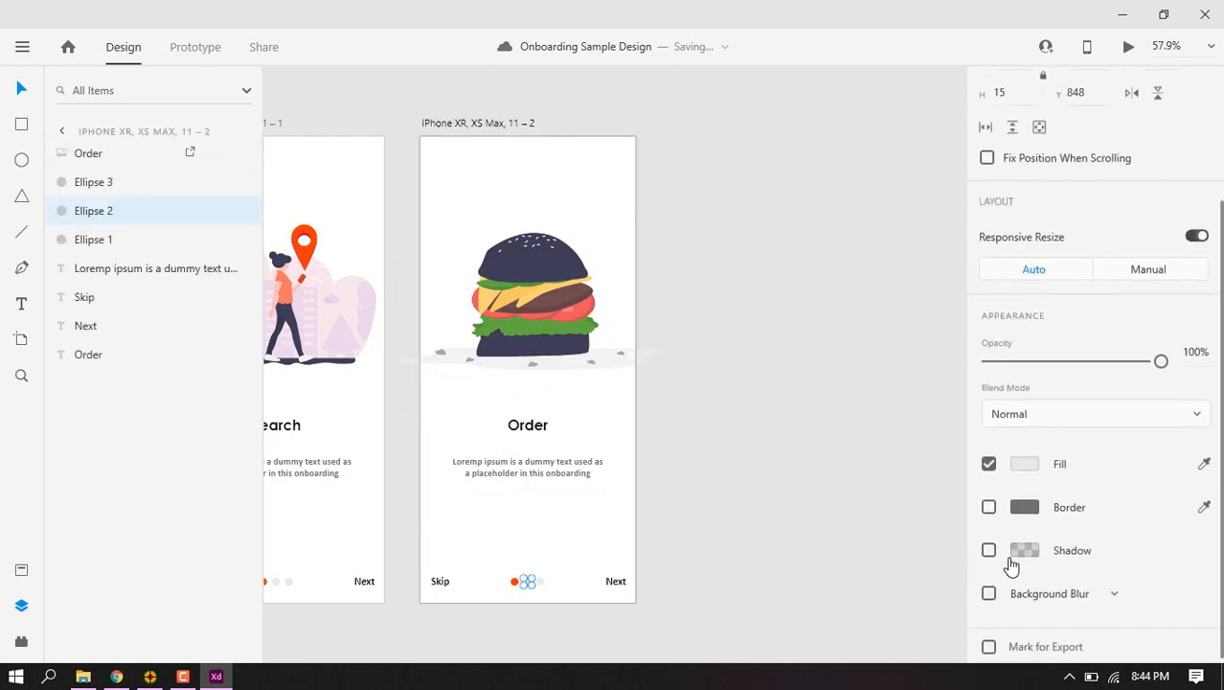
pyautogui.click(1205, 460)
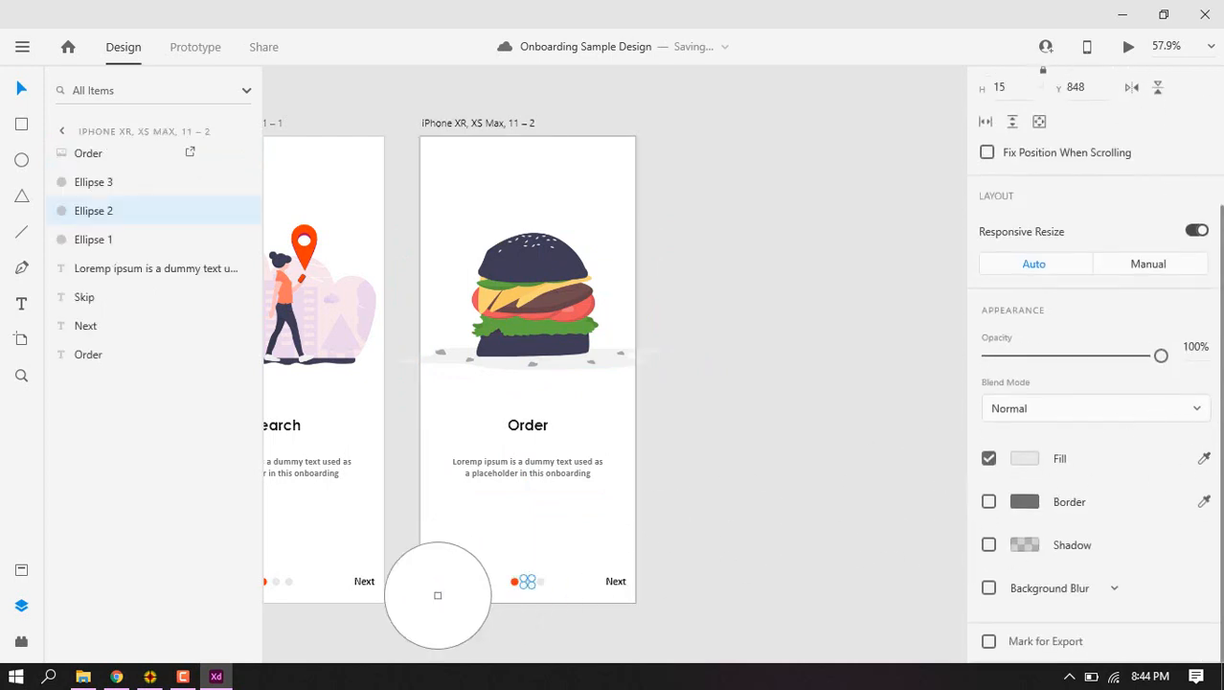
pyautogui.click(515, 581)
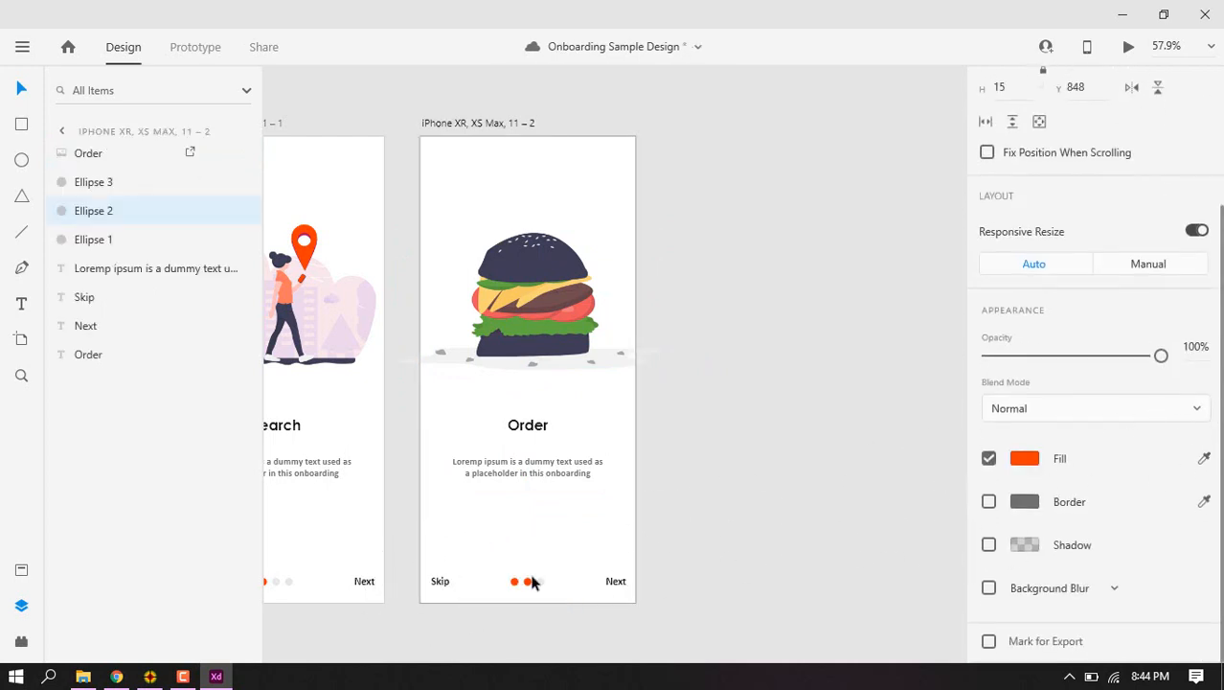
pyautogui.click(719, 551)
# Fill the first dot on the Order artboard with the light grey sampled from the third dot
pyautogui.click(516, 582)
pyautogui.scroll(-4, 1166, 543)
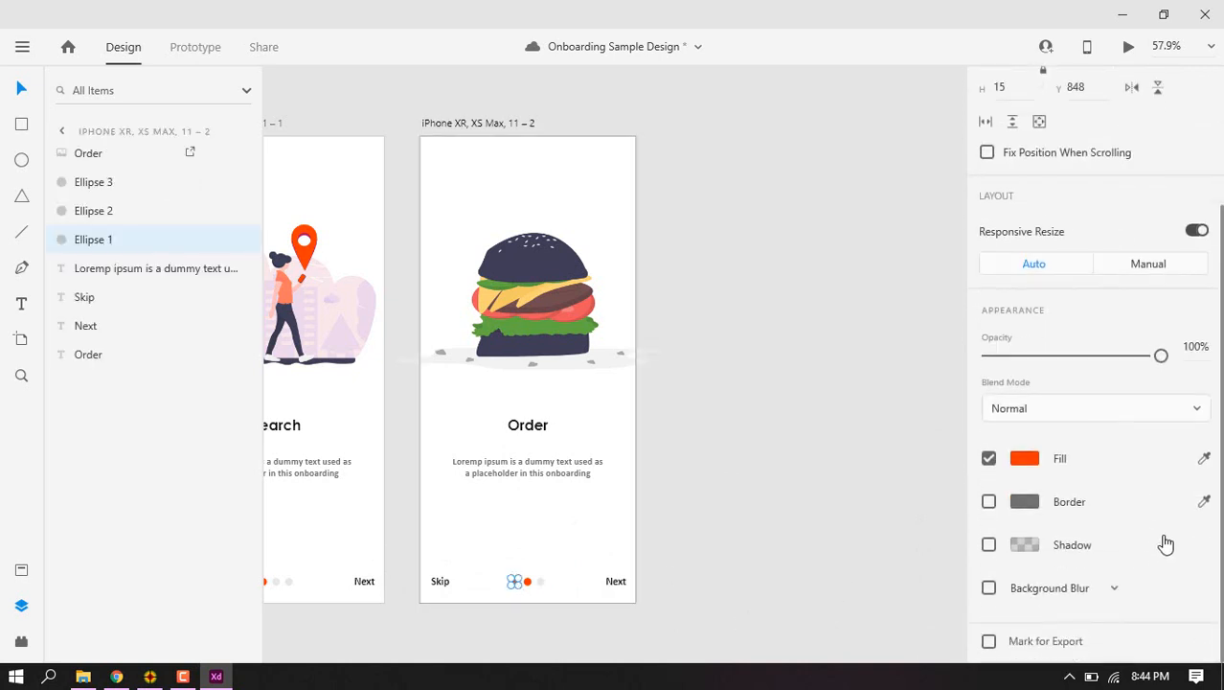
pyautogui.click(1205, 459)
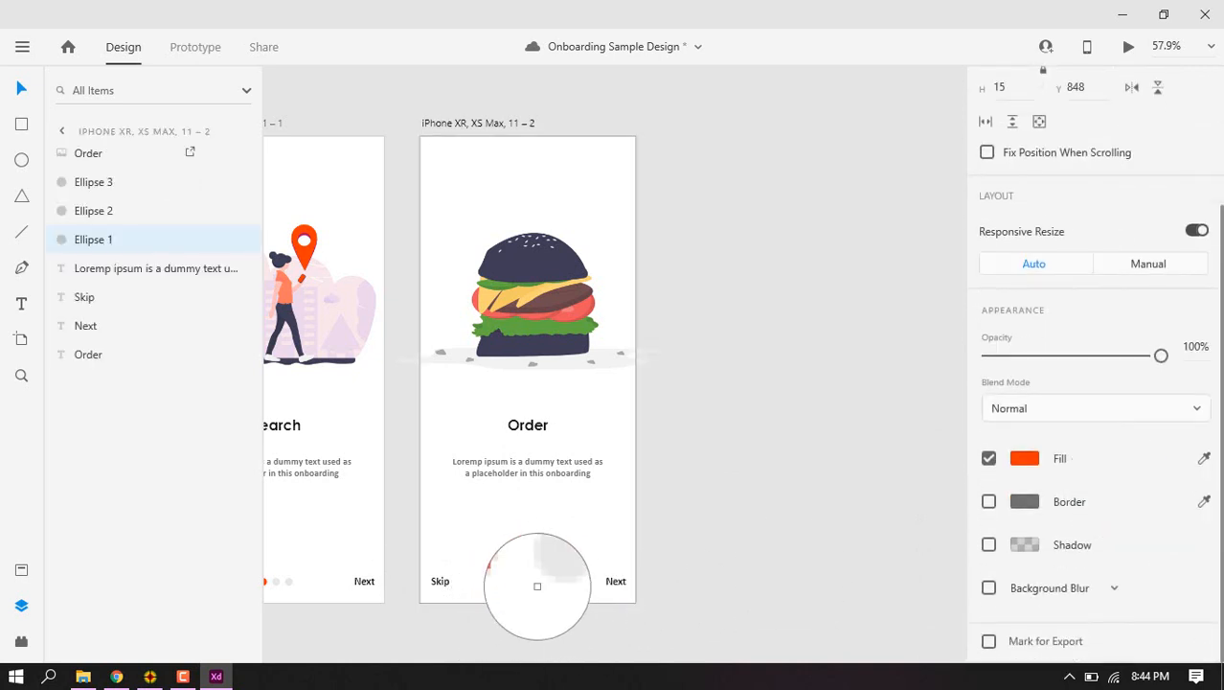
pyautogui.click(541, 581)
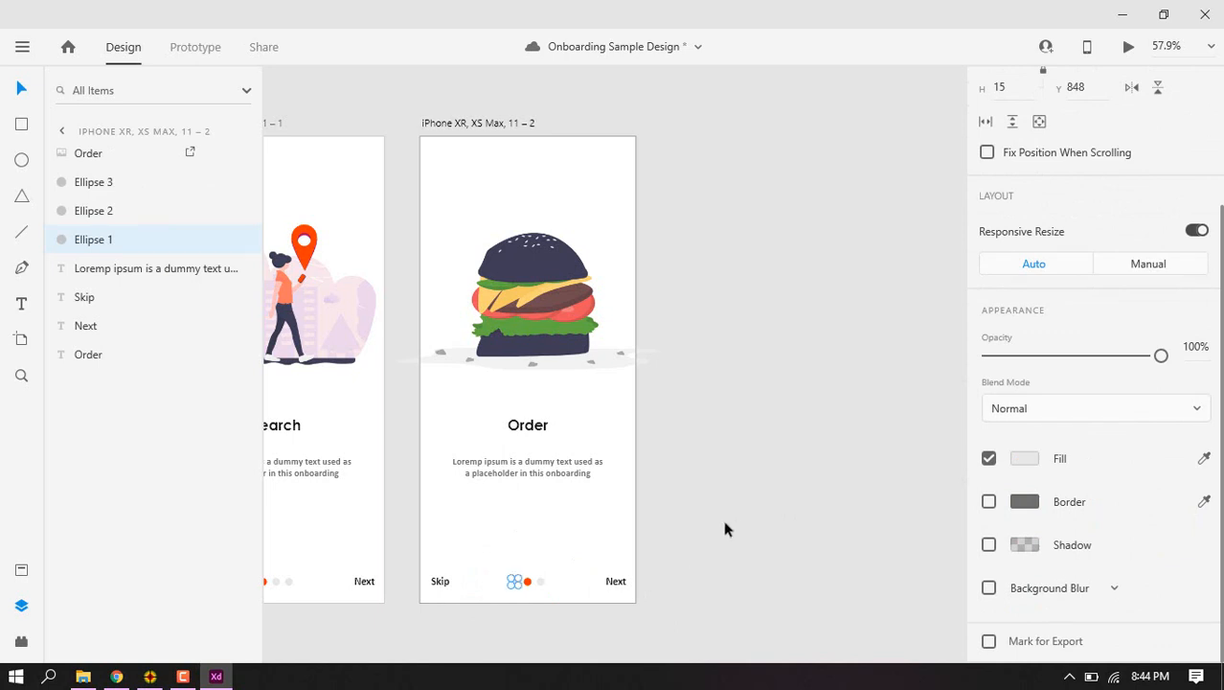
pyautogui.click(647, 363)
# Duplicate the Order artboard and delete the burger illustration from the copy
pyautogui.click(490, 122)
pyautogui.hotkey('ctrl', 'd')
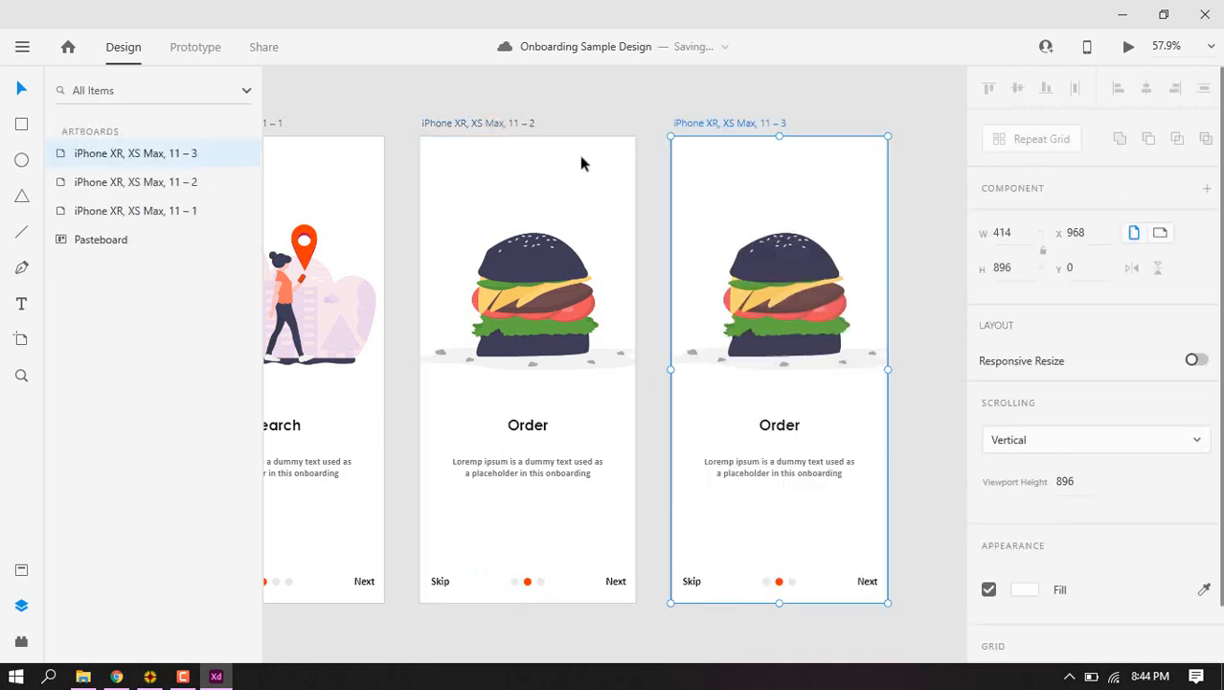
pyautogui.click(767, 297)
pyautogui.press('Delete')
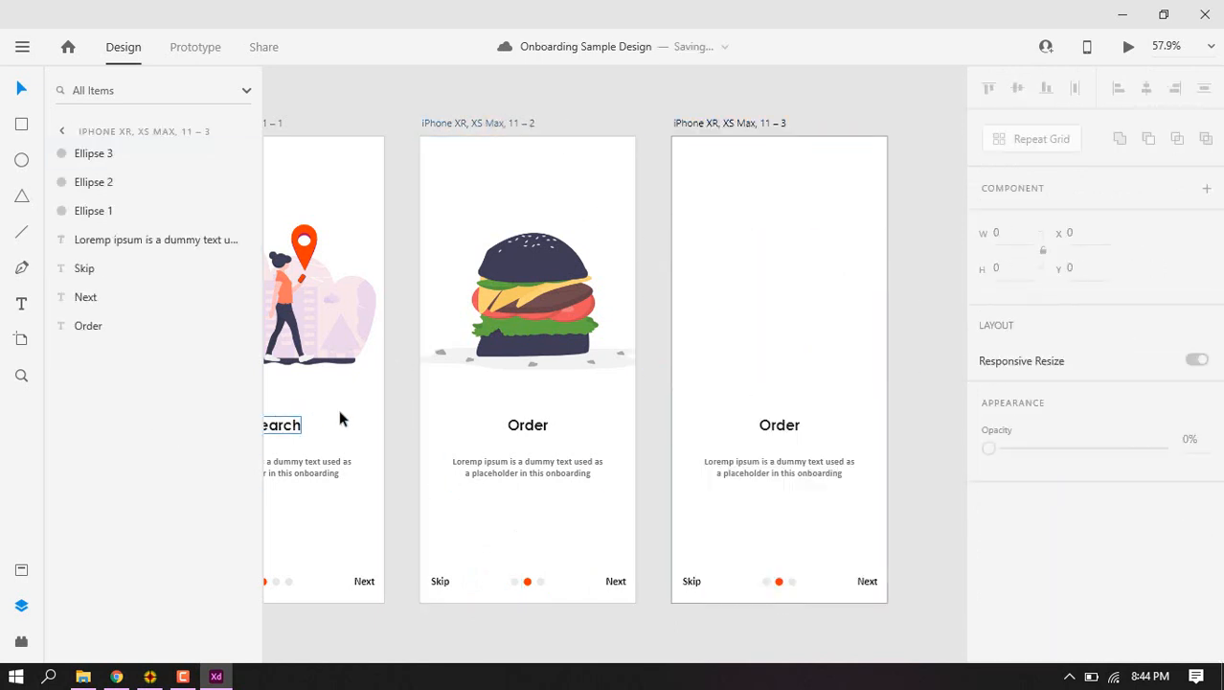
# Place the delivery scooter illustration from the pasteboard on the third artboard, above its heading
pyautogui.scroll(-3, 340, 418)
pyautogui.scroll(-3, 816, 415)
pyautogui.moveTo(377, 347); pyautogui.dragTo(697, 376)
pyautogui.scroll(4, 757, 421)
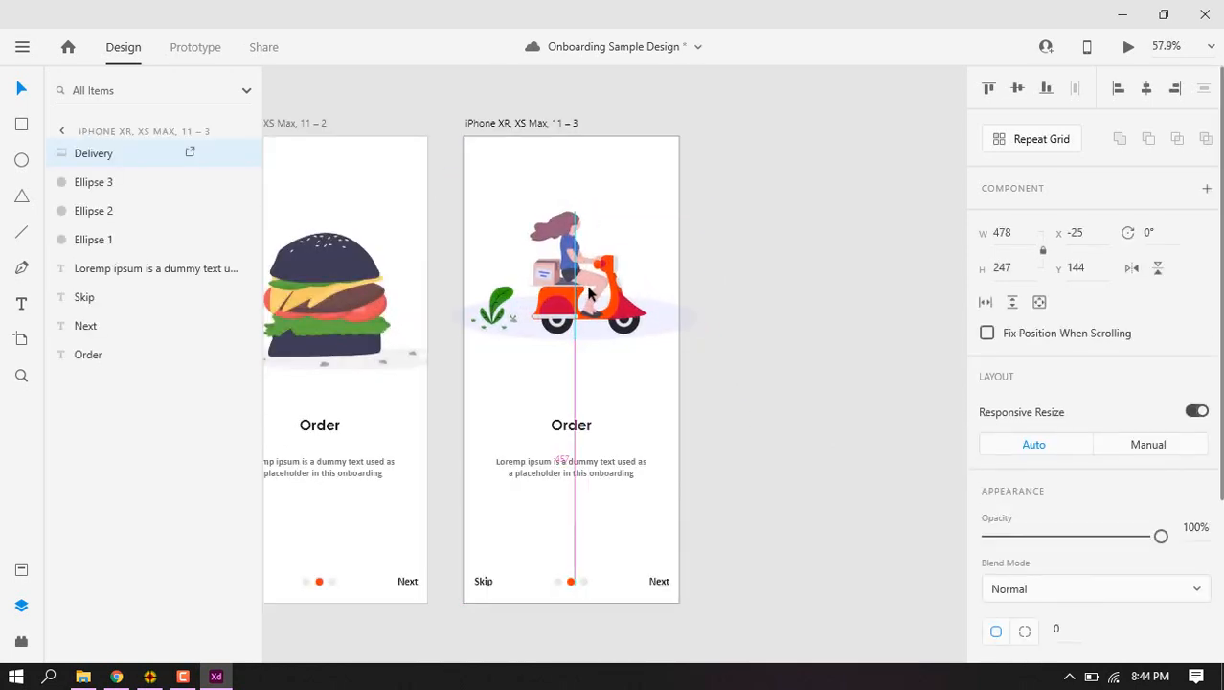
# Scale the delivery illustration to about 472 by 244 and position it at X -22, Y 221 on the third artboard
pyautogui.moveTo(588, 292); pyautogui.dragTo(597, 326)
pyautogui.moveTo(463, 240); pyautogui.dragTo(477, 252)
pyautogui.moveTo(578, 321); pyautogui.dragTo(566, 316)
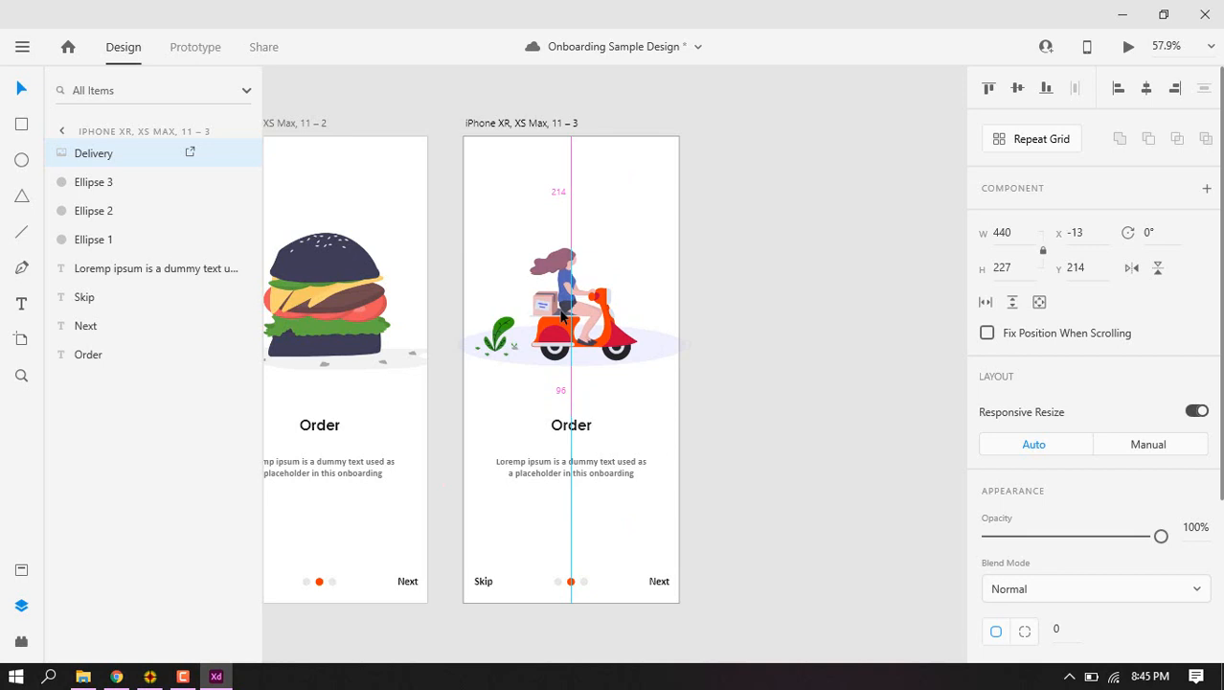
pyautogui.moveTo(560, 309); pyautogui.dragTo(565, 319)
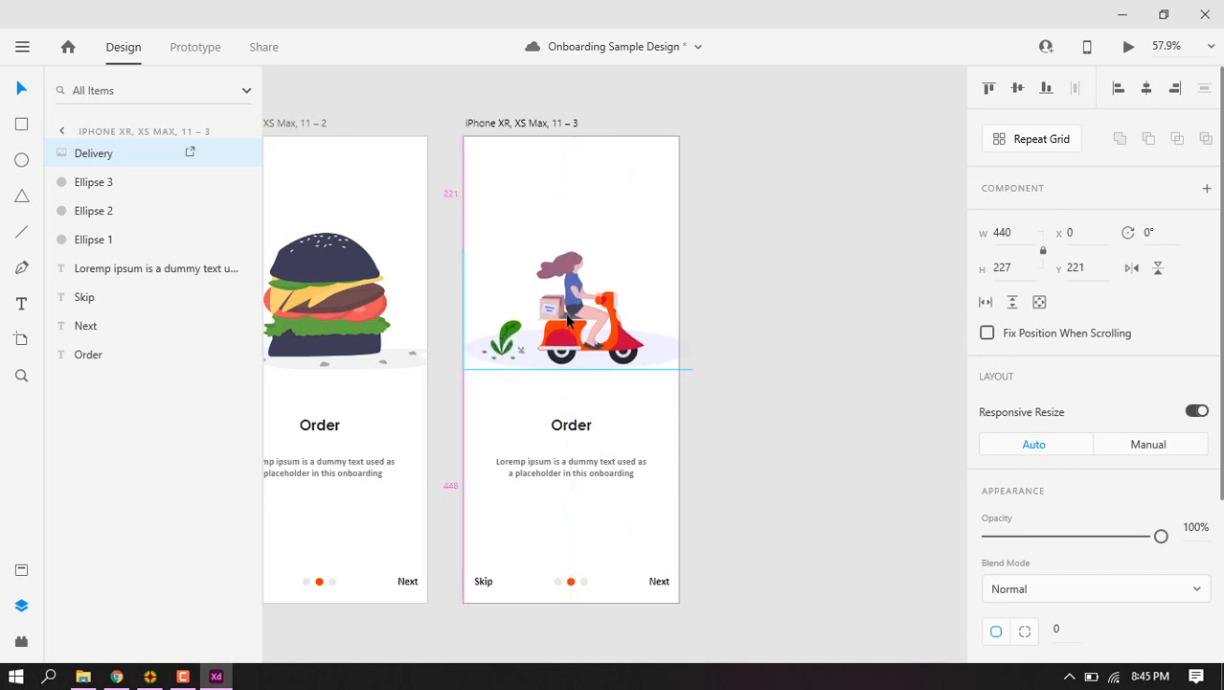
pyautogui.moveTo(692, 371); pyautogui.dragTo(618, 361)
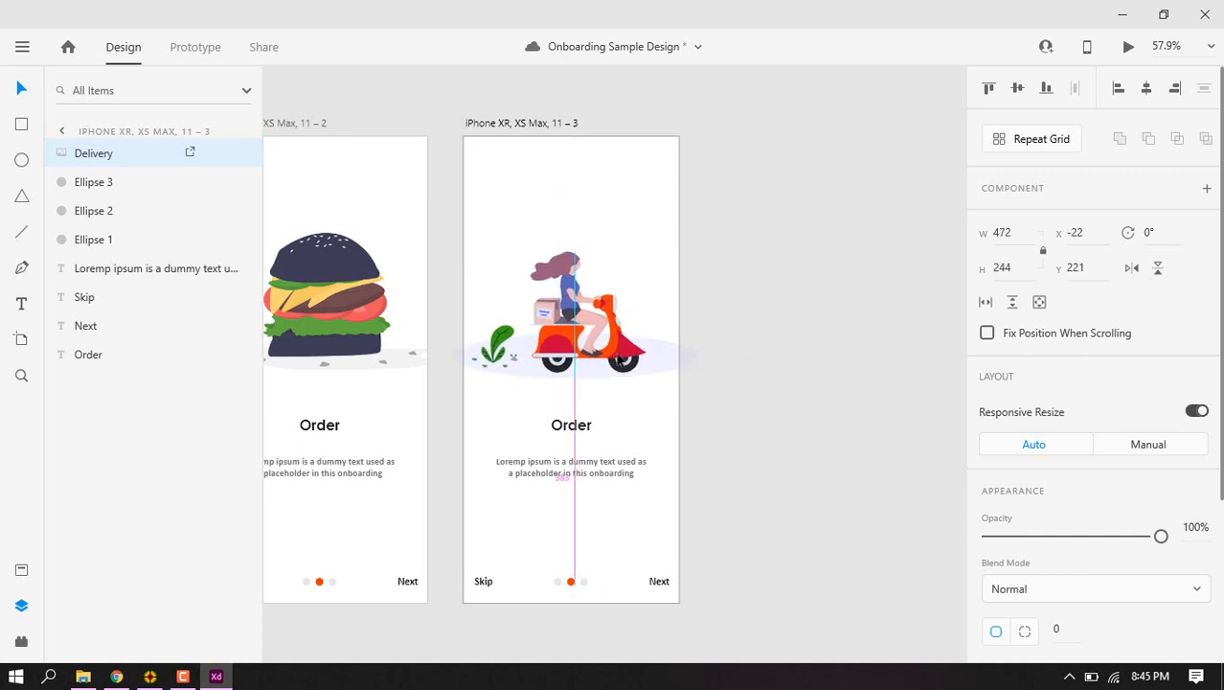
pyautogui.click(795, 432)
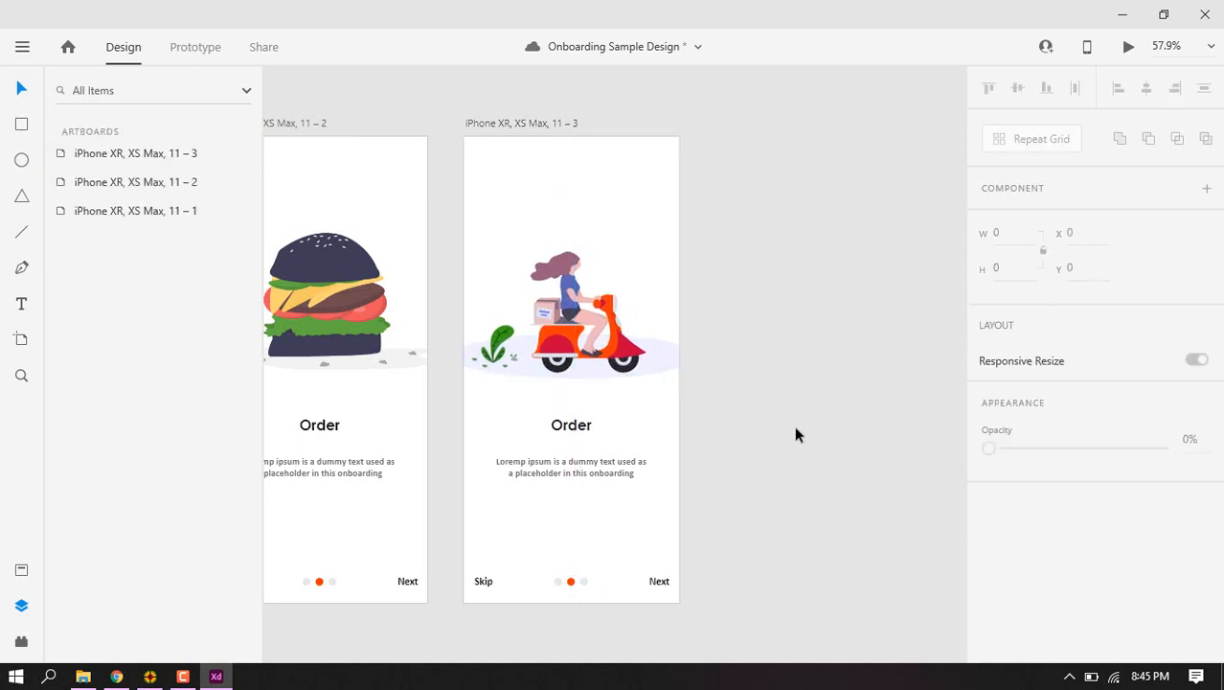
# Change the third artboard's heading to "Delivery" and centre it horizontally at X 152, Y 537
pyautogui.click(579, 429)
pyautogui.doubleClick(583, 429)
pyautogui.write('Delivery')
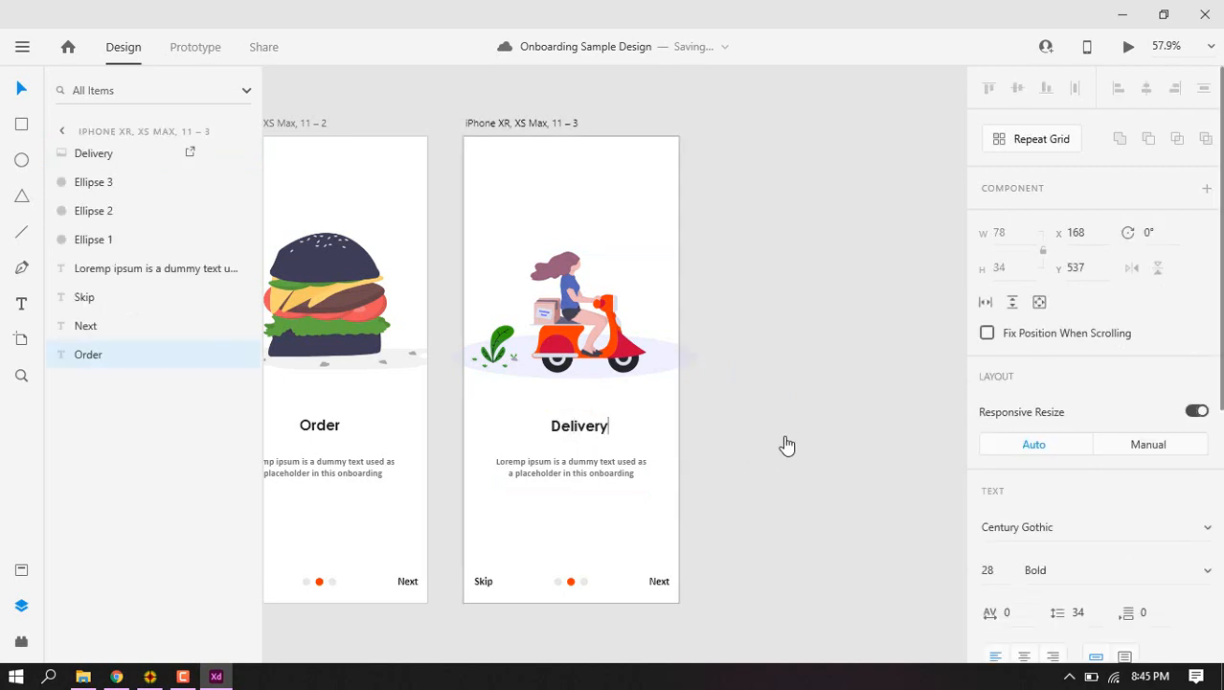
pyautogui.press('Escape')
pyautogui.moveTo(593, 424); pyautogui.dragTo(585, 423)
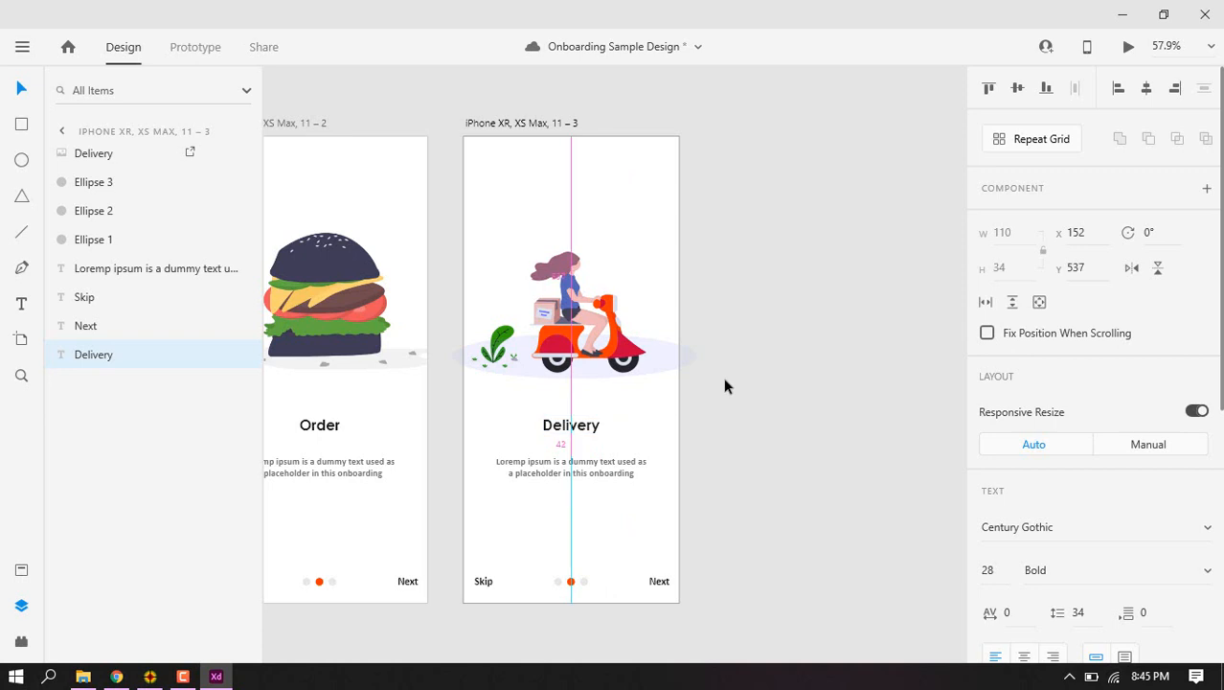
pyautogui.click(584, 605)
pyautogui.click(570, 580)
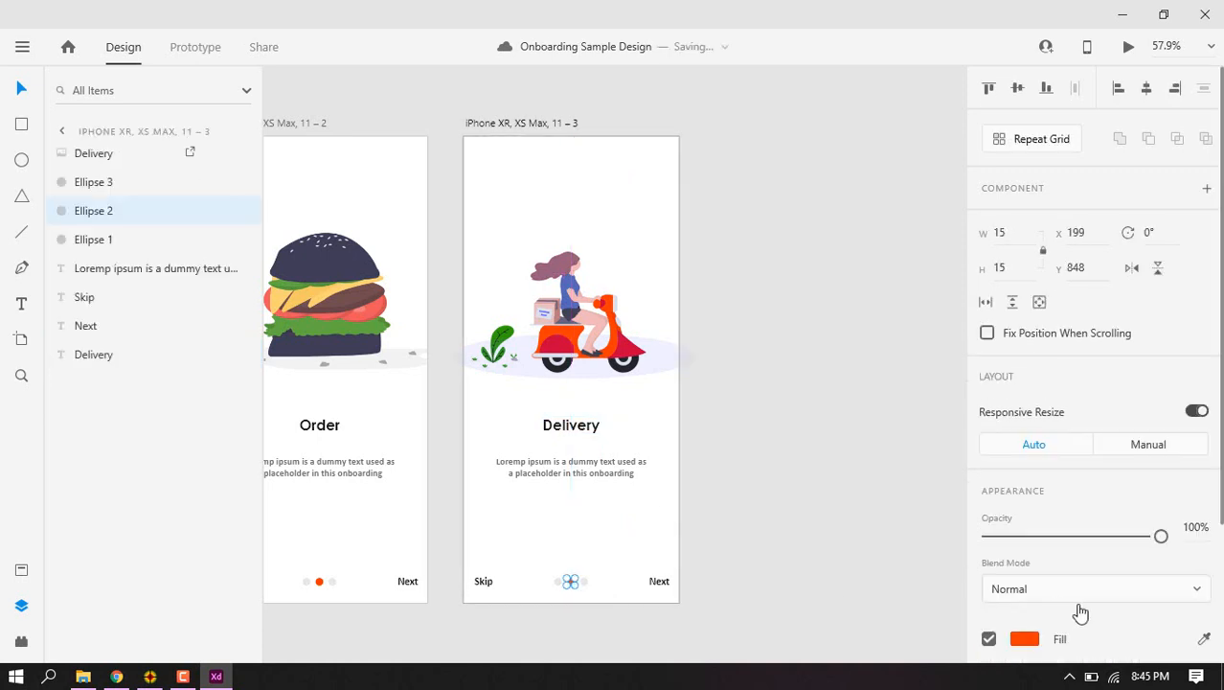
pyautogui.scroll(-2, 1080, 612)
pyautogui.click(1204, 458)
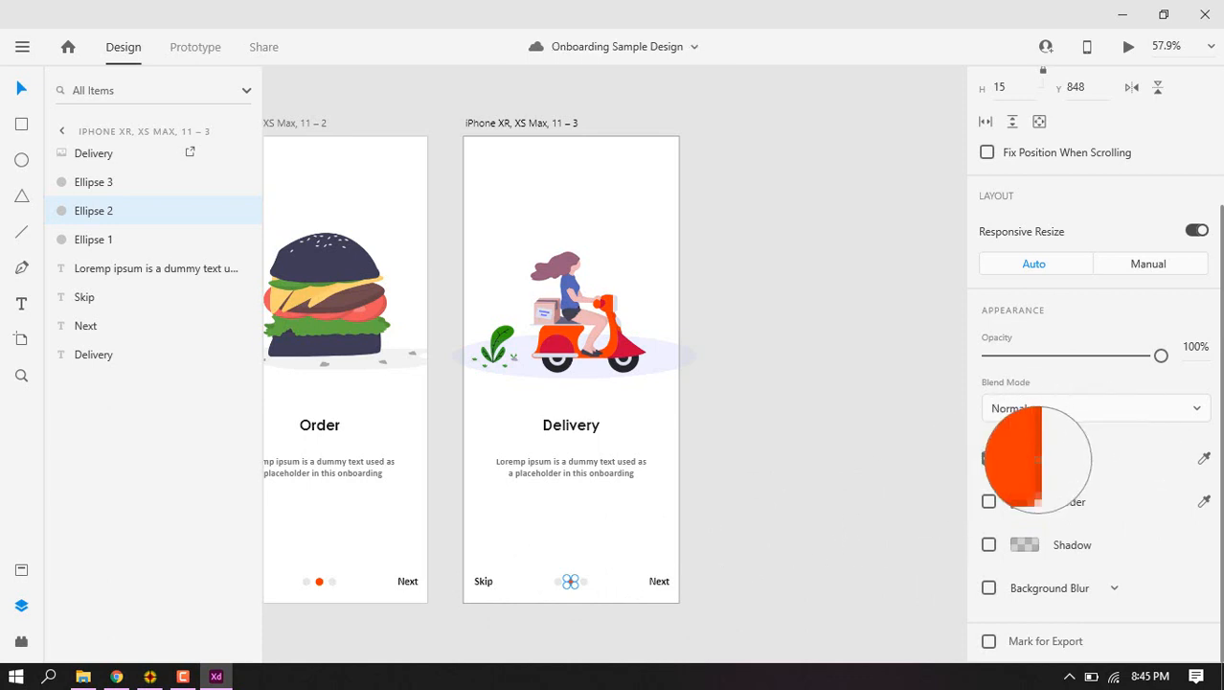
pyautogui.click(1024, 459)
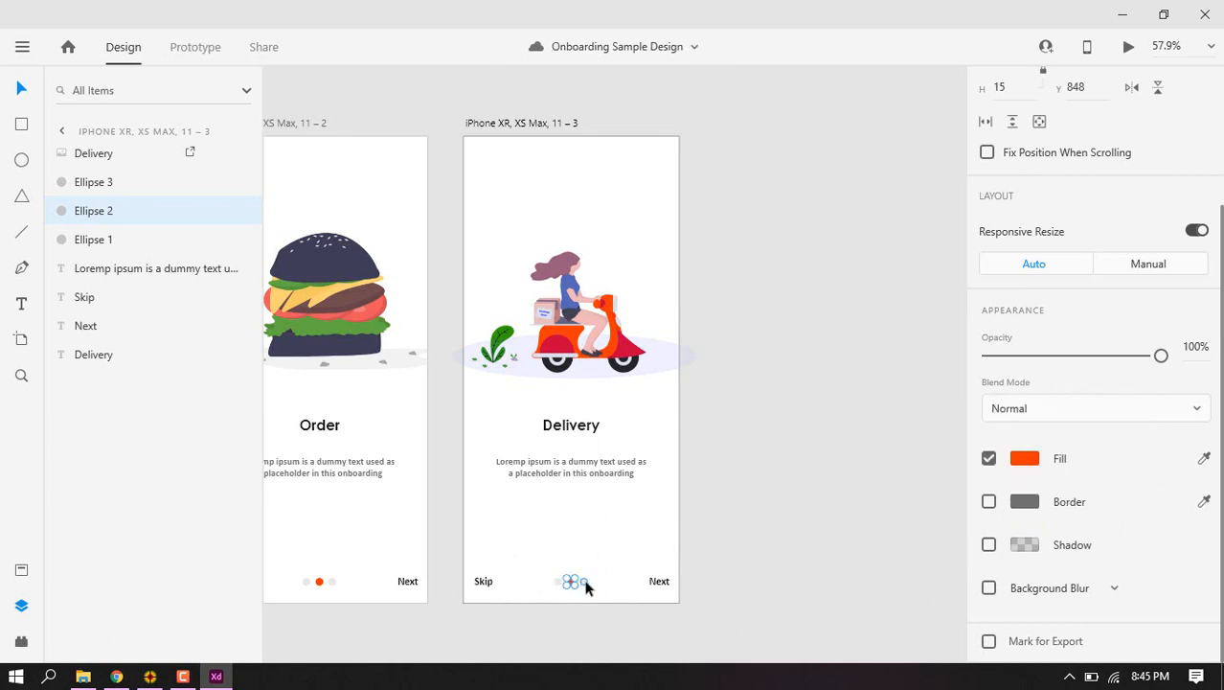
# Fill the third dot on the Delivery artboard with the orange sampled from the middle dot
pyautogui.click(584, 582)
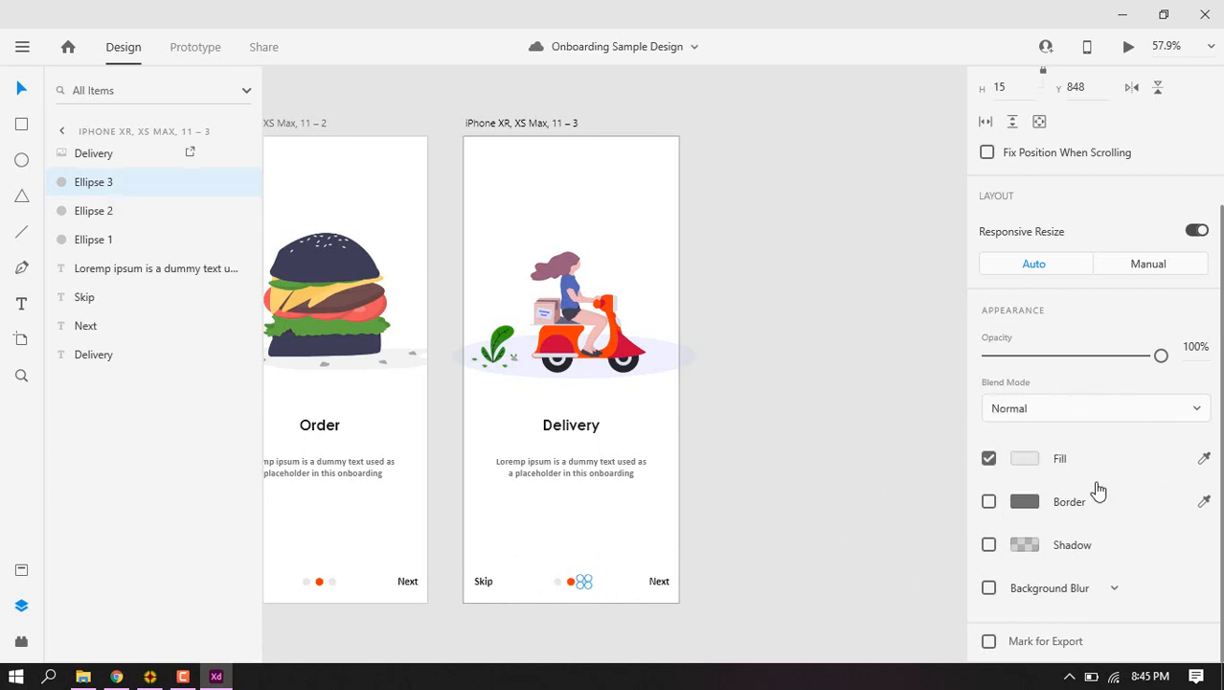
pyautogui.click(1204, 459)
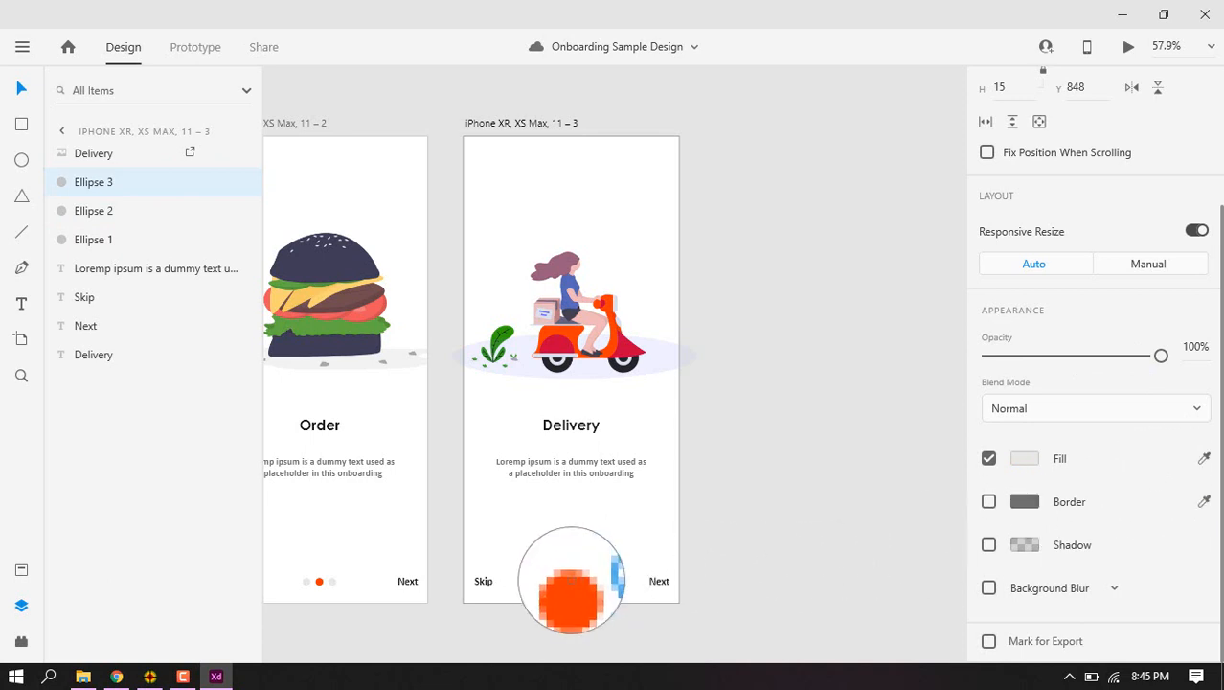
pyautogui.click(571, 582)
# Fill the middle dot on the Delivery artboard with the light grey sampled from its first dot
pyautogui.click(570, 583)
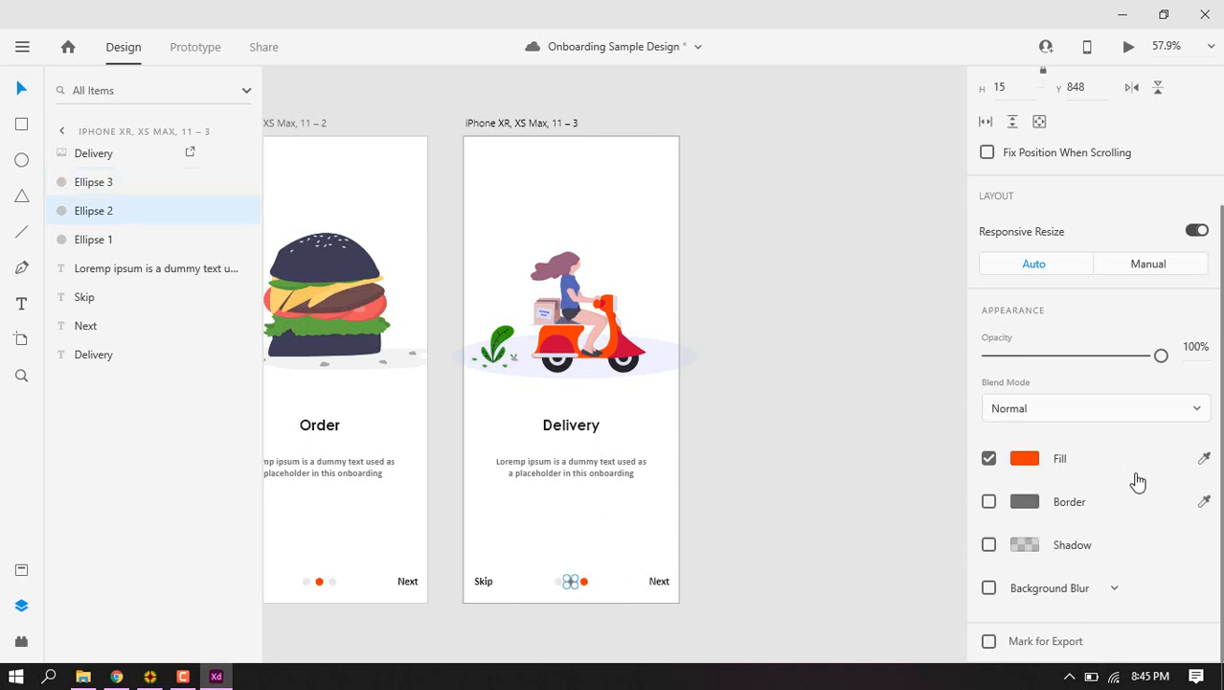
pyautogui.click(1204, 459)
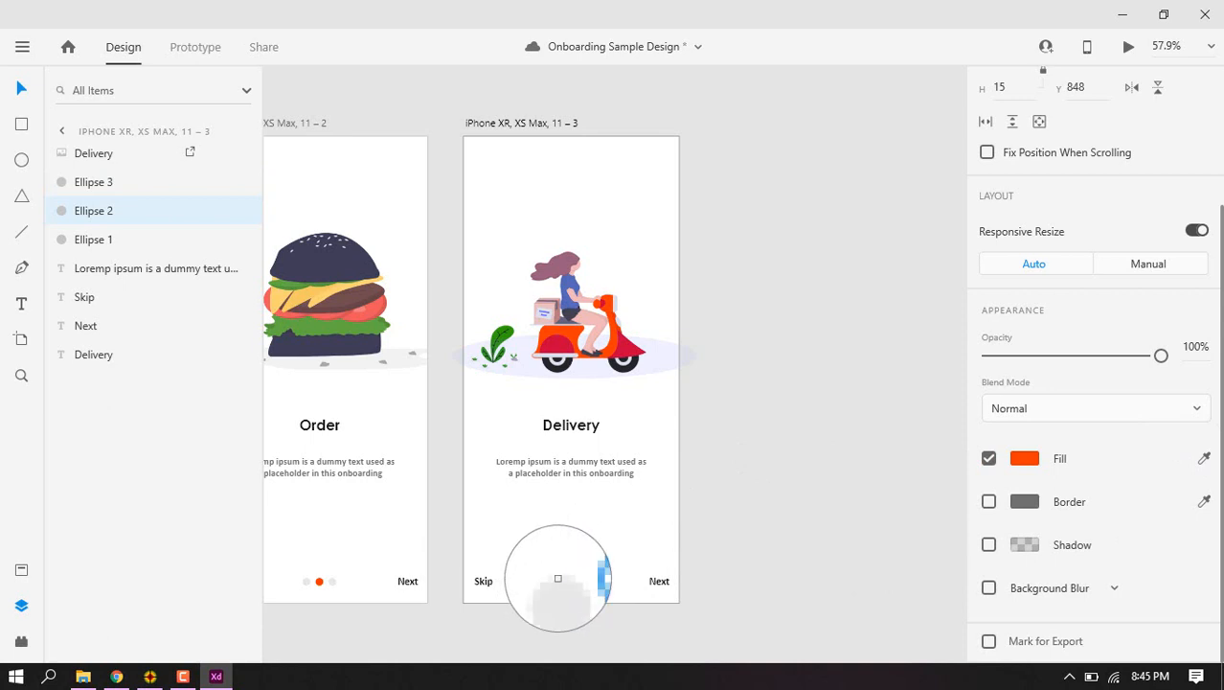
pyautogui.click(558, 580)
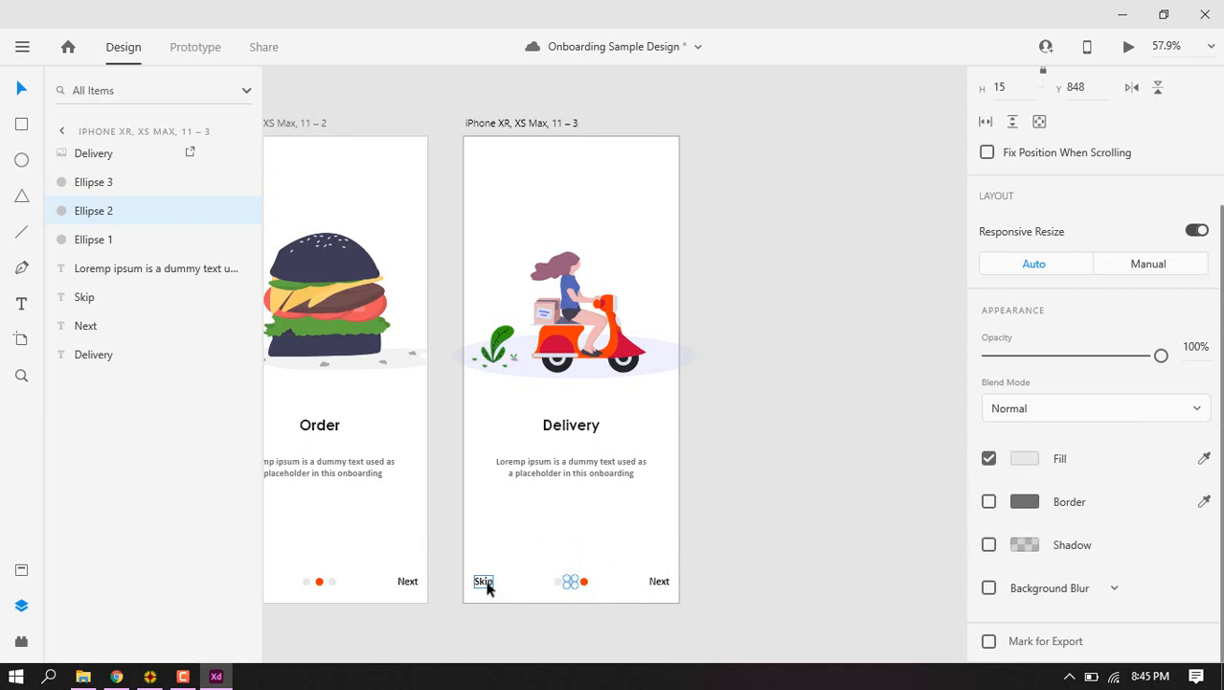
# Change the Delivery artboard's "Next" label to "Finish" and nudge it slightly away from the artboard's edge
pyautogui.click(659, 582)
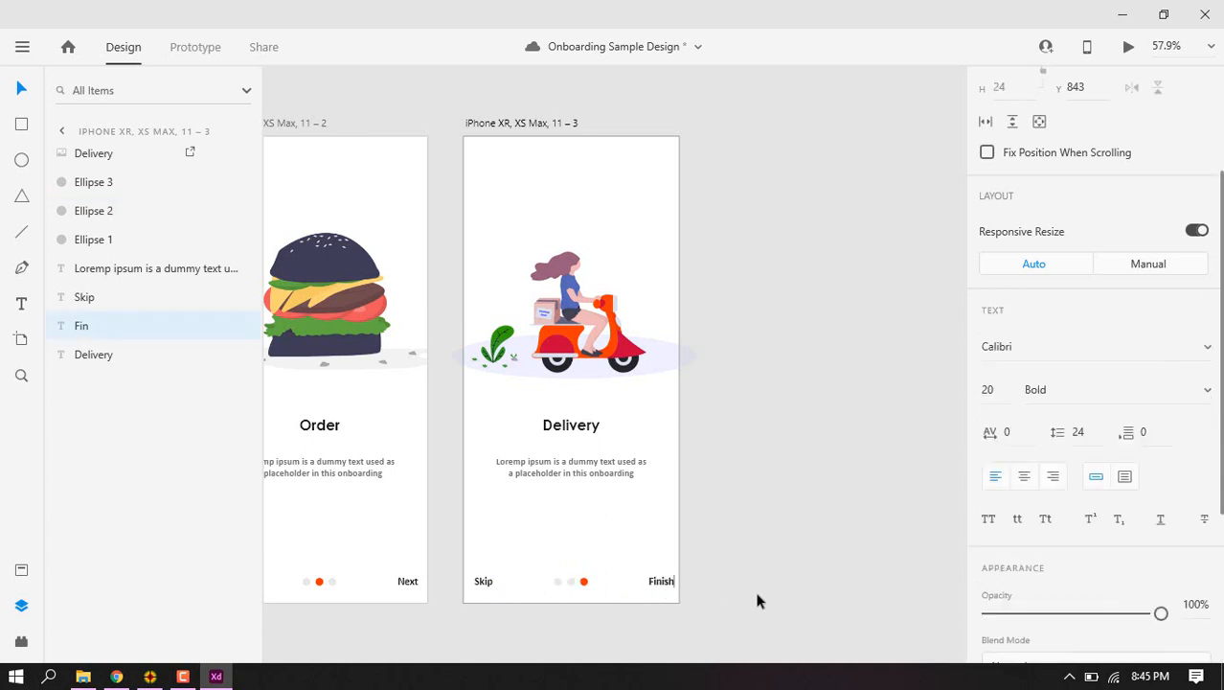
pyautogui.press('Escape')
pyautogui.moveTo(658, 581); pyautogui.dragTo(656, 583)
pyautogui.click(751, 574)
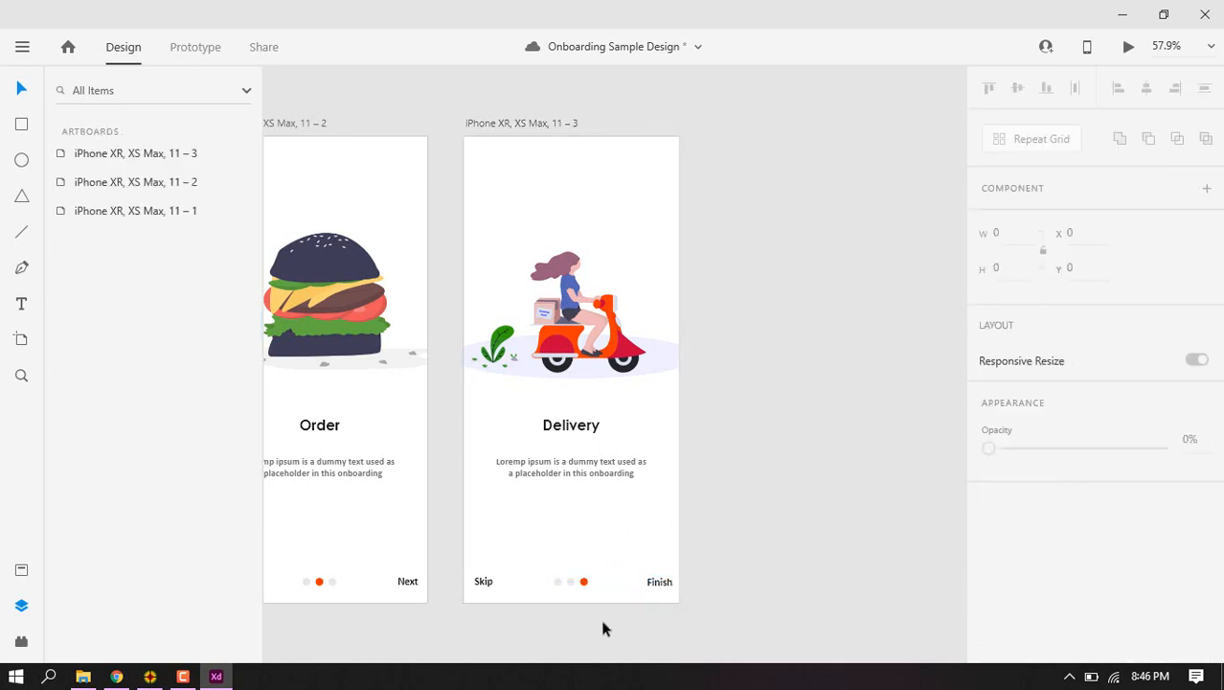
# Delete the "Skip" label from the Delivery artboard
pyautogui.click(486, 581)
pyautogui.press('Delete')
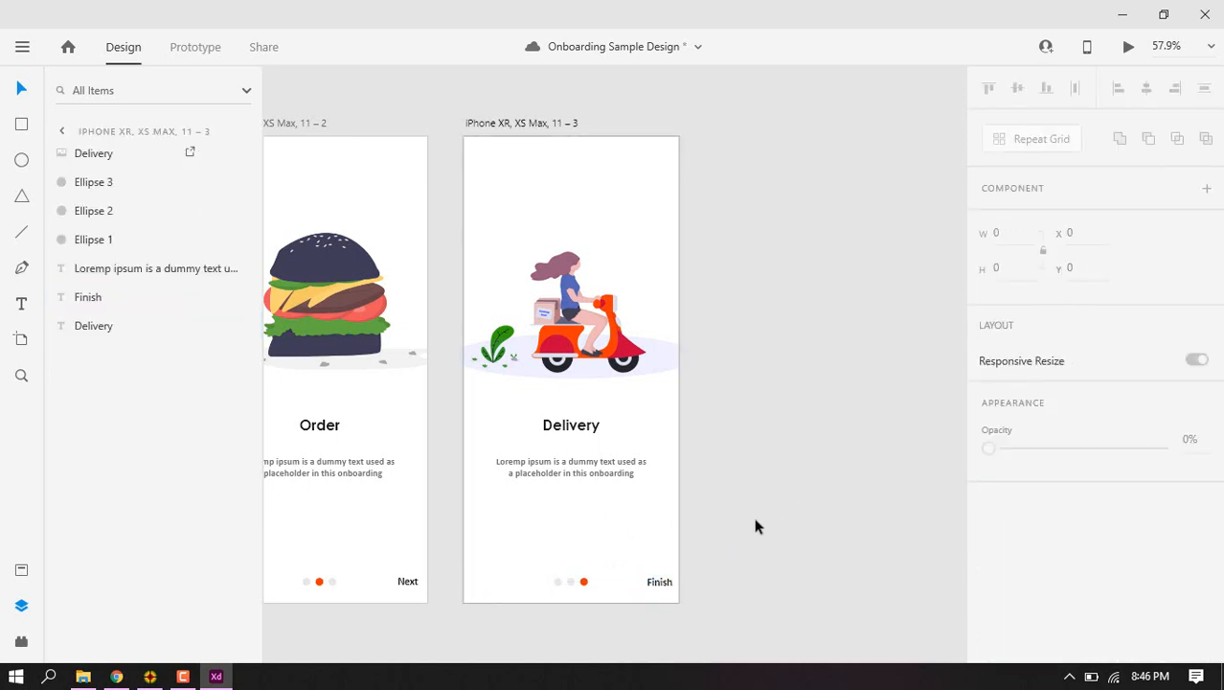
pyautogui.click(756, 524)
# Switch to prototyping and link the Search artboard's "Next" label to the Order artboard
pyautogui.scroll(-3, 294, 325)
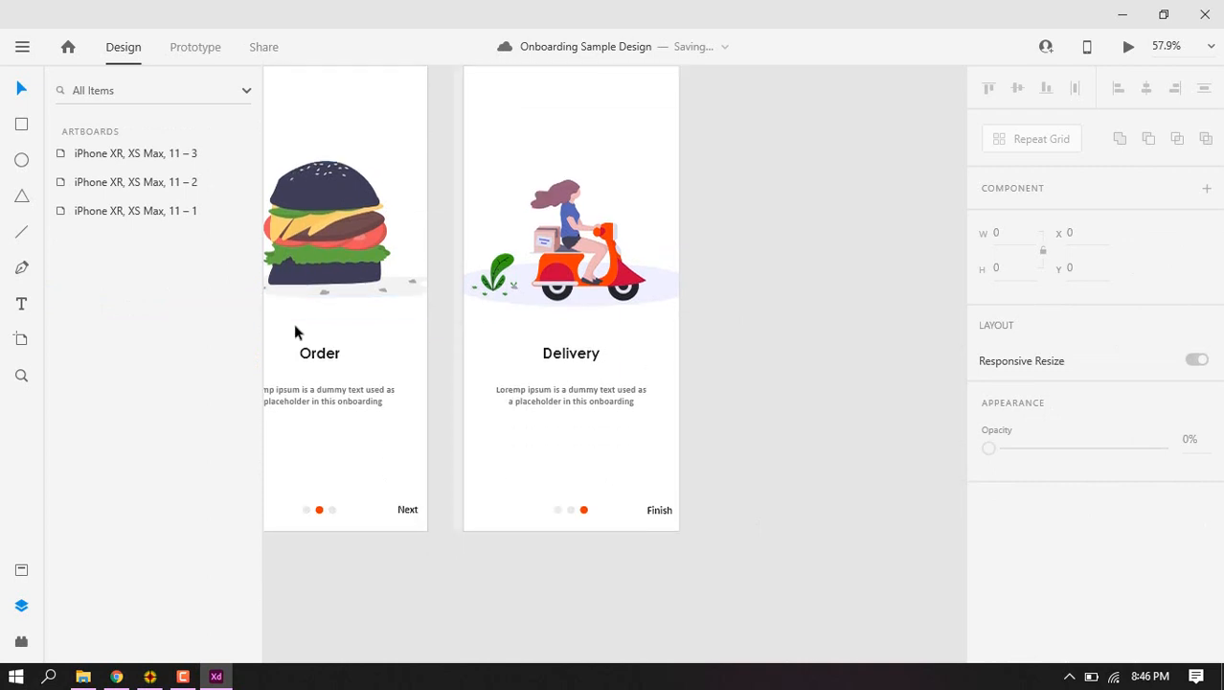
pyautogui.scroll(3, 294, 326)
pyautogui.scroll(-3, 880, 418)
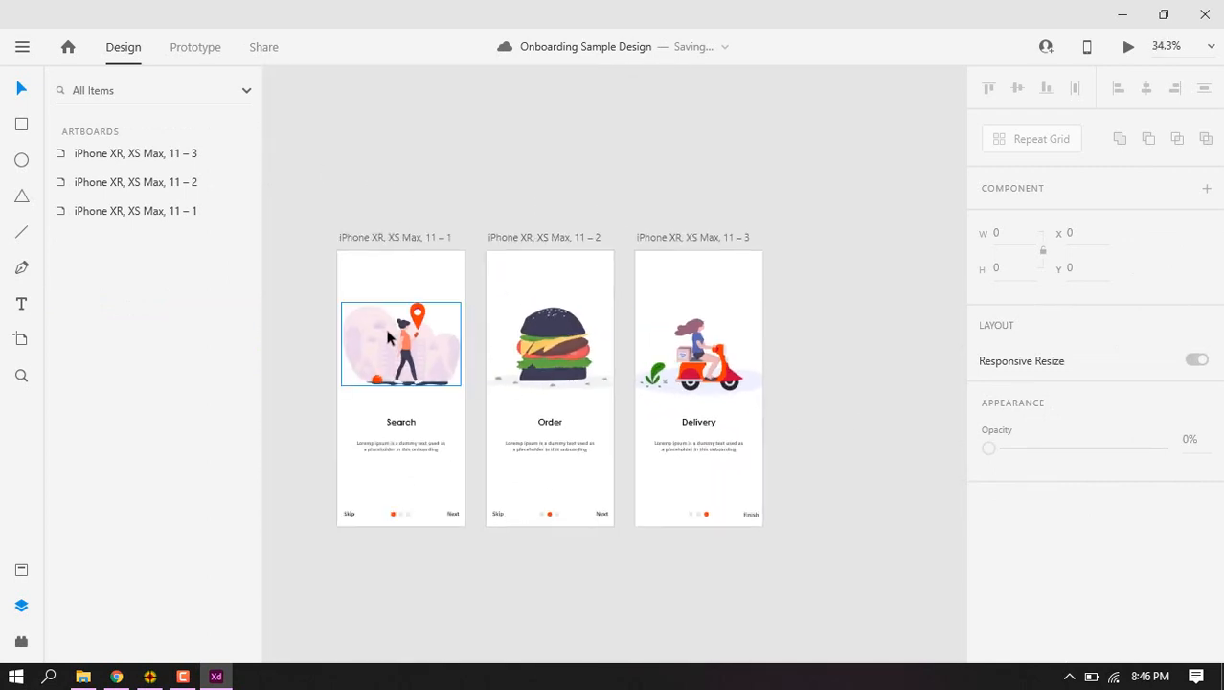
pyautogui.scroll(2, 425, 375)
pyautogui.click(401, 200)
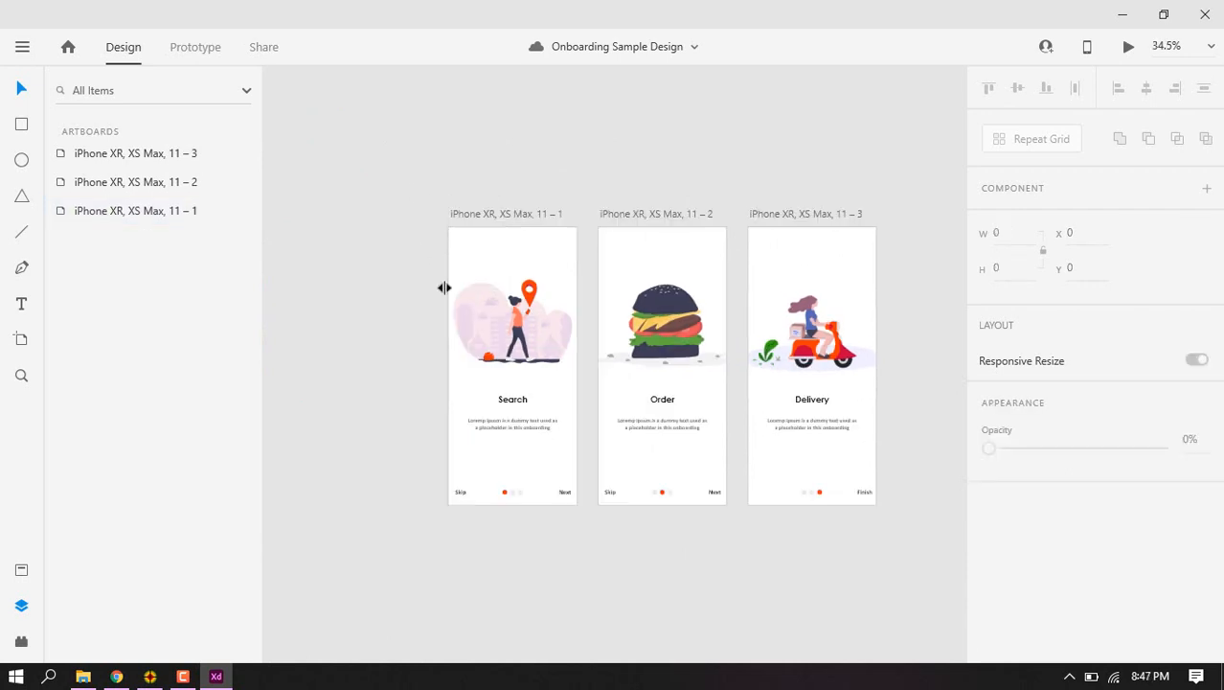
pyautogui.scroll(3, 587, 382)
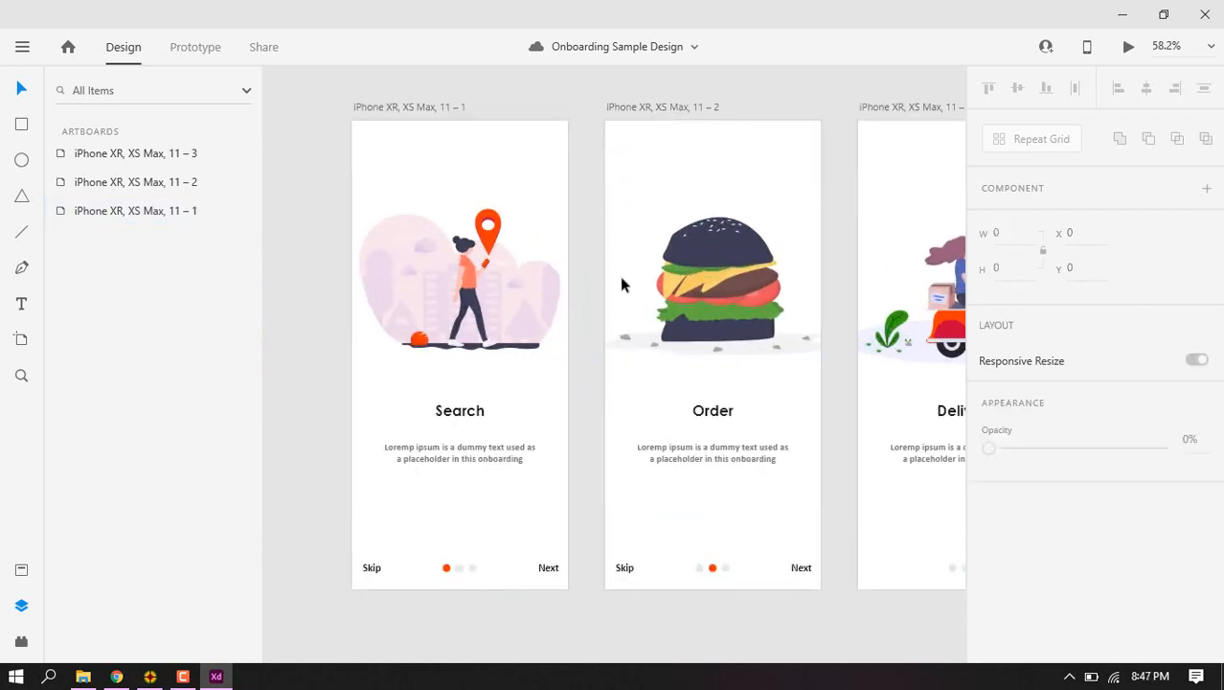
pyautogui.click(422, 108)
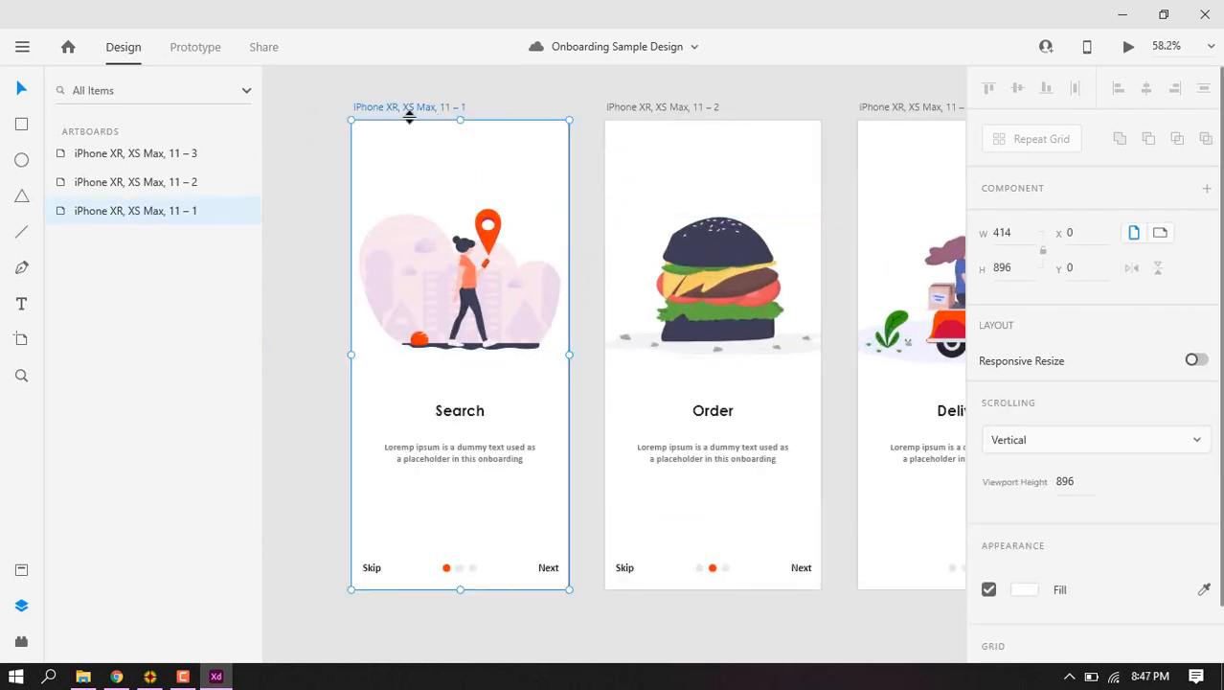
pyautogui.click(188, 50)
pyautogui.click(550, 568)
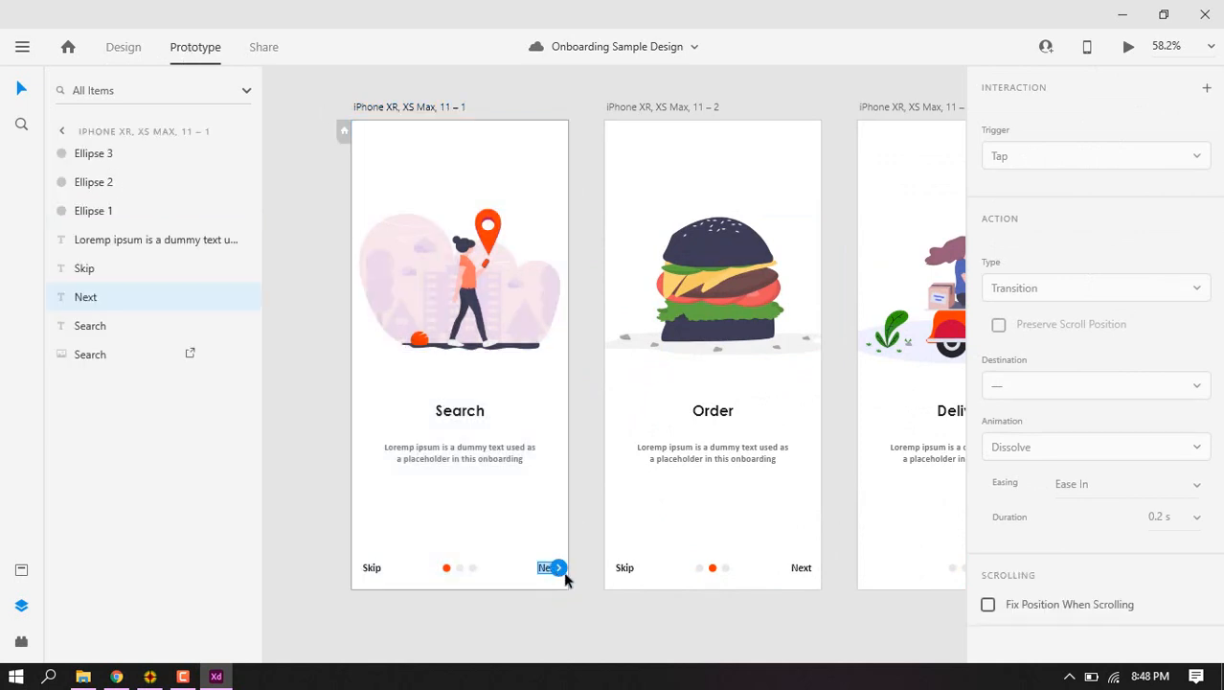
pyautogui.moveTo(562, 571); pyautogui.dragTo(632, 537)
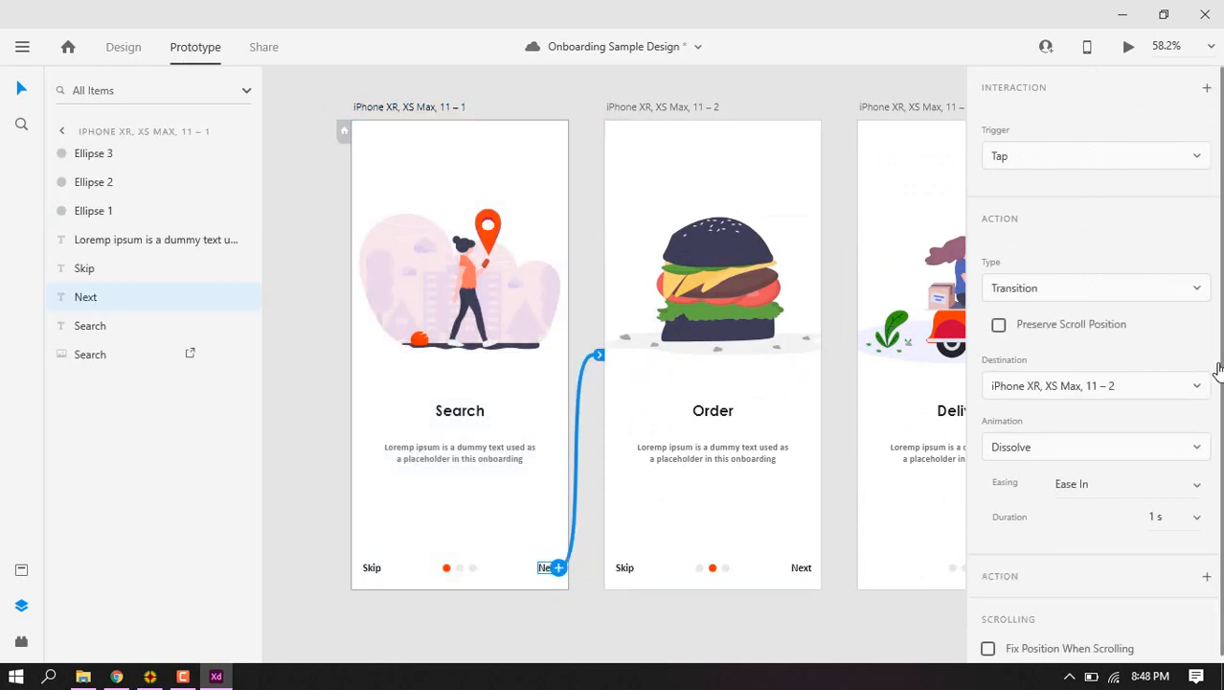
# Set the "Next" link's animation to Dissolve with Ease In easing, keeping the duration at 1 s
pyautogui.click(1125, 443)
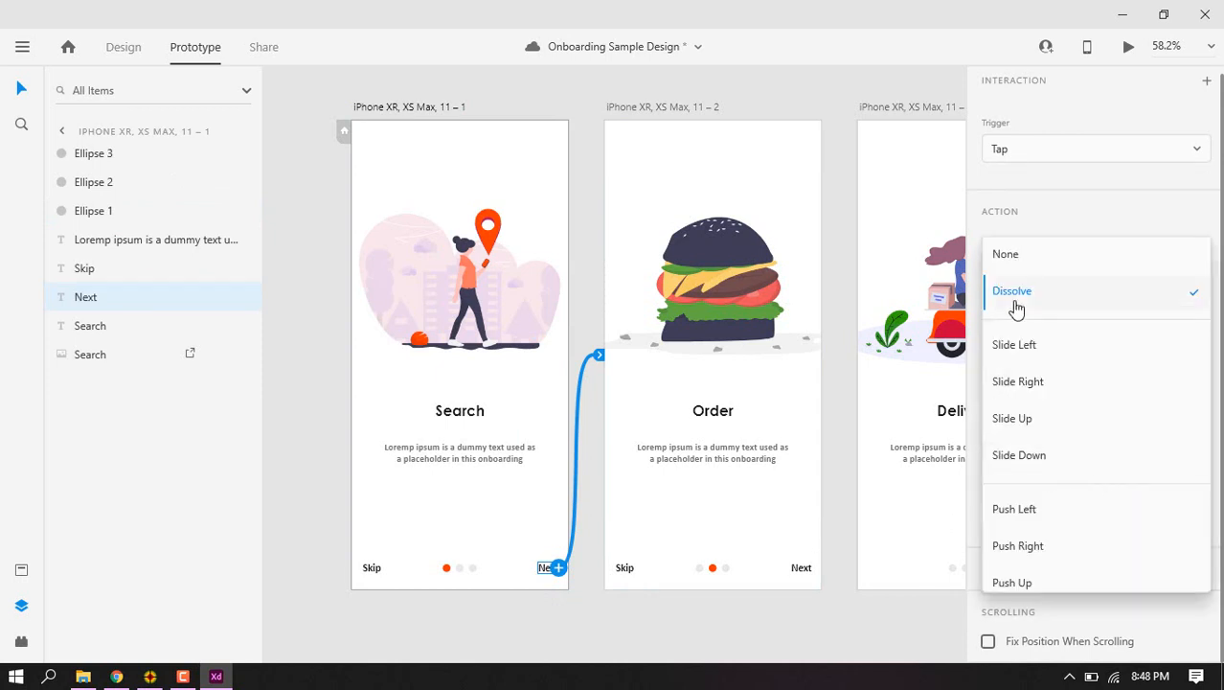
pyautogui.click(1018, 306)
pyautogui.click(1196, 484)
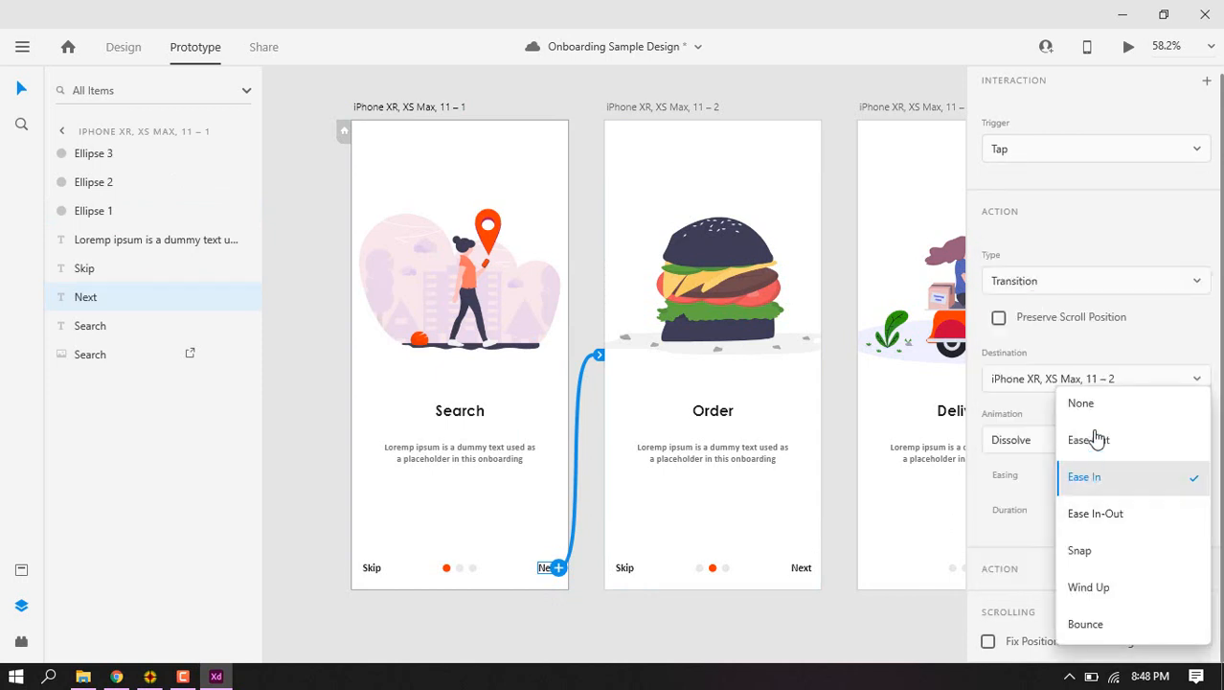
pyautogui.click(1102, 482)
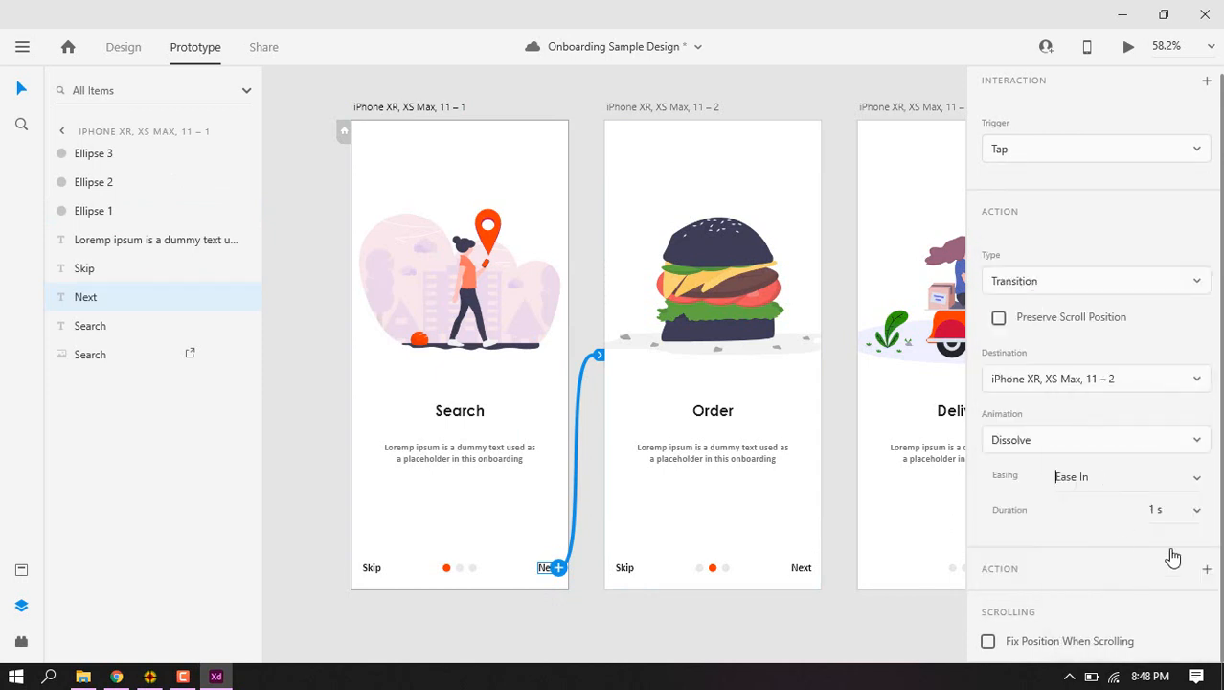
pyautogui.click(1162, 516)
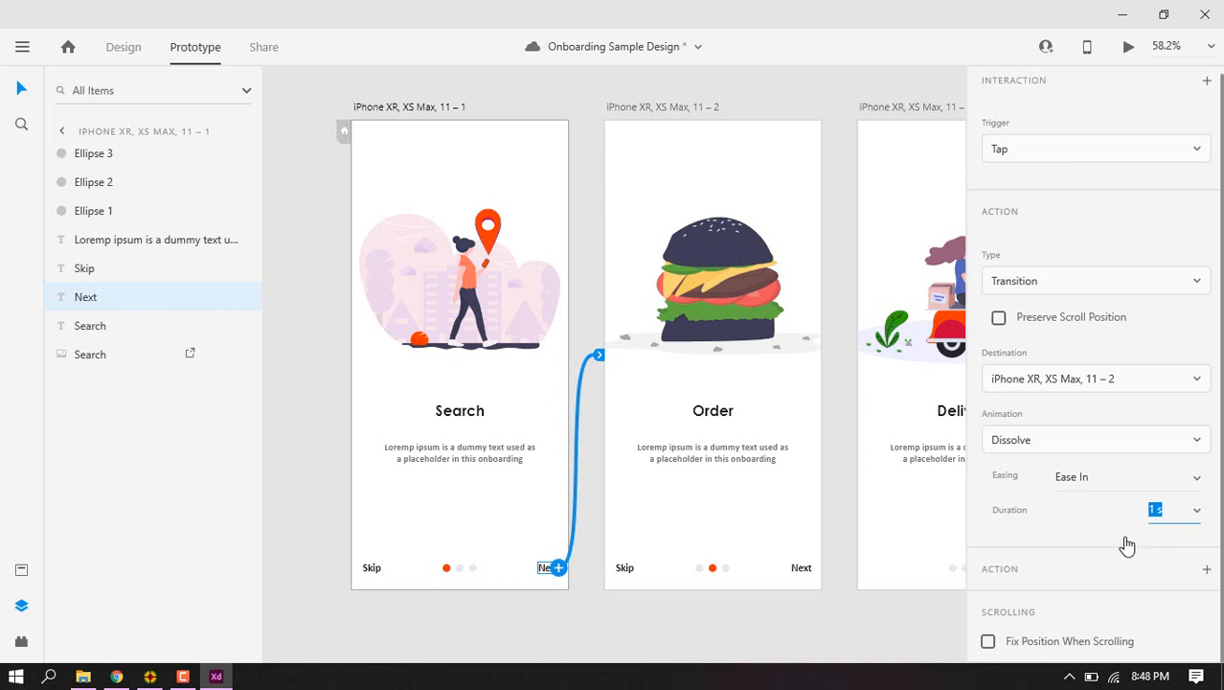
# Link the Search artboard's second dot to the Order artboard, and the Order artboard's first dot back to the Search artboard
pyautogui.click(460, 571)
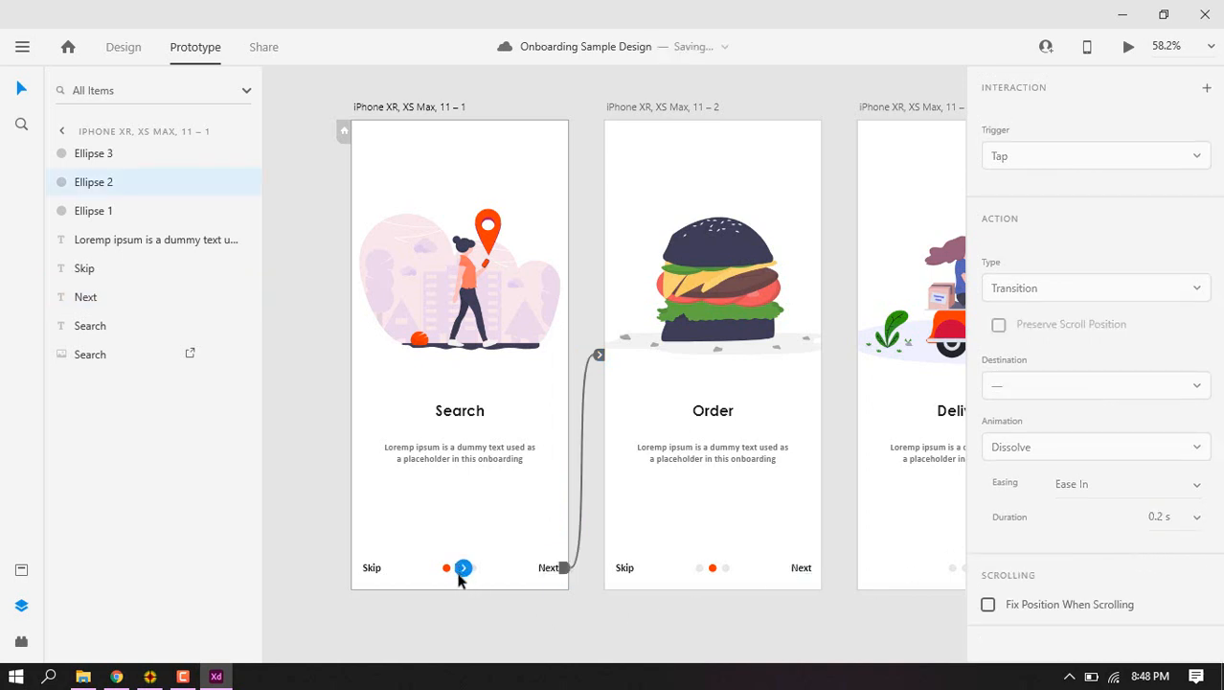
pyautogui.moveTo(464, 567); pyautogui.dragTo(613, 573)
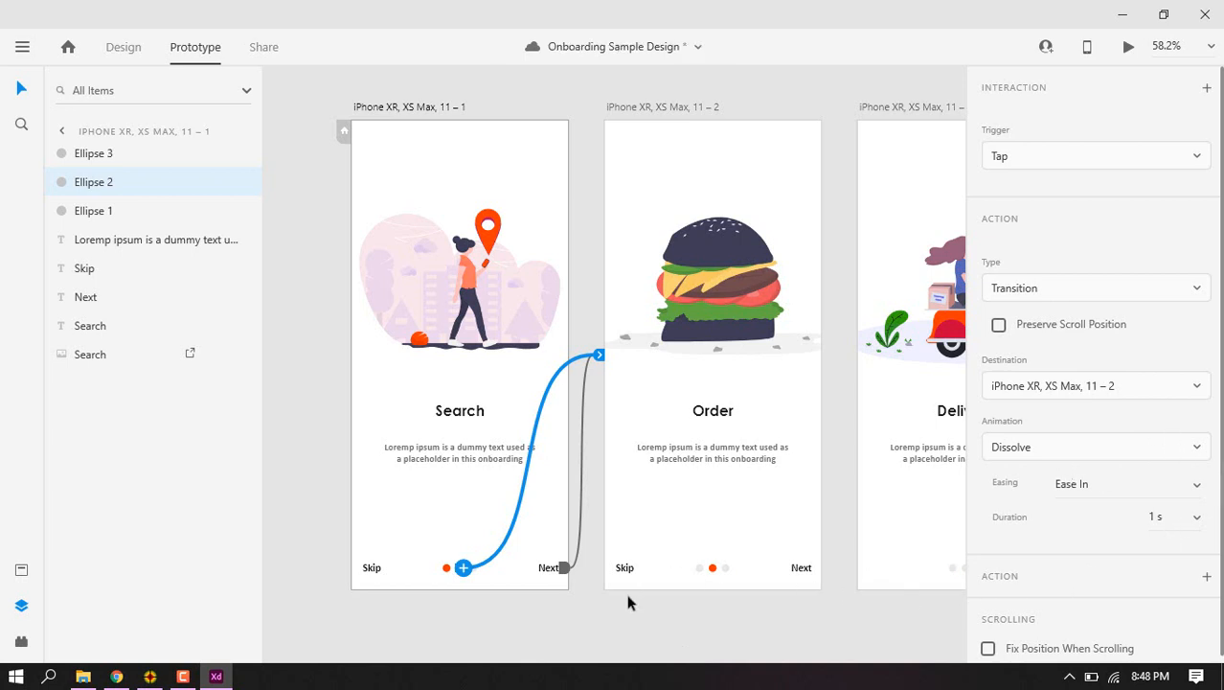
pyautogui.click(699, 570)
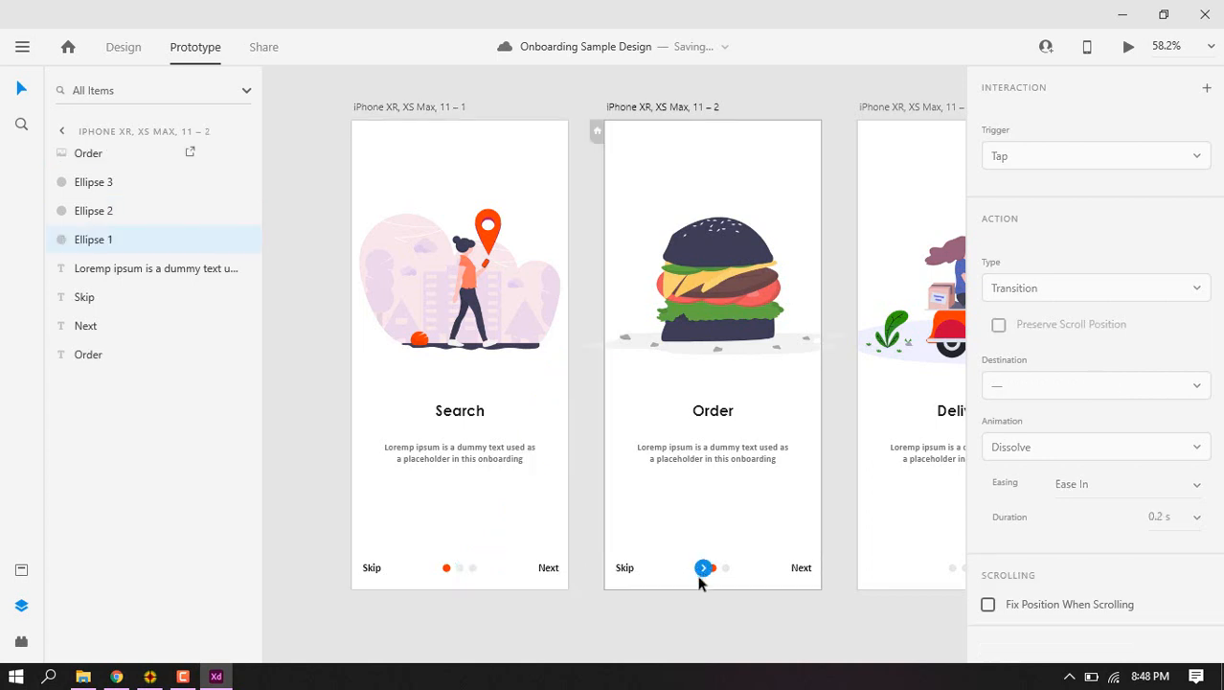
pyautogui.moveTo(702, 568); pyautogui.dragTo(557, 581)
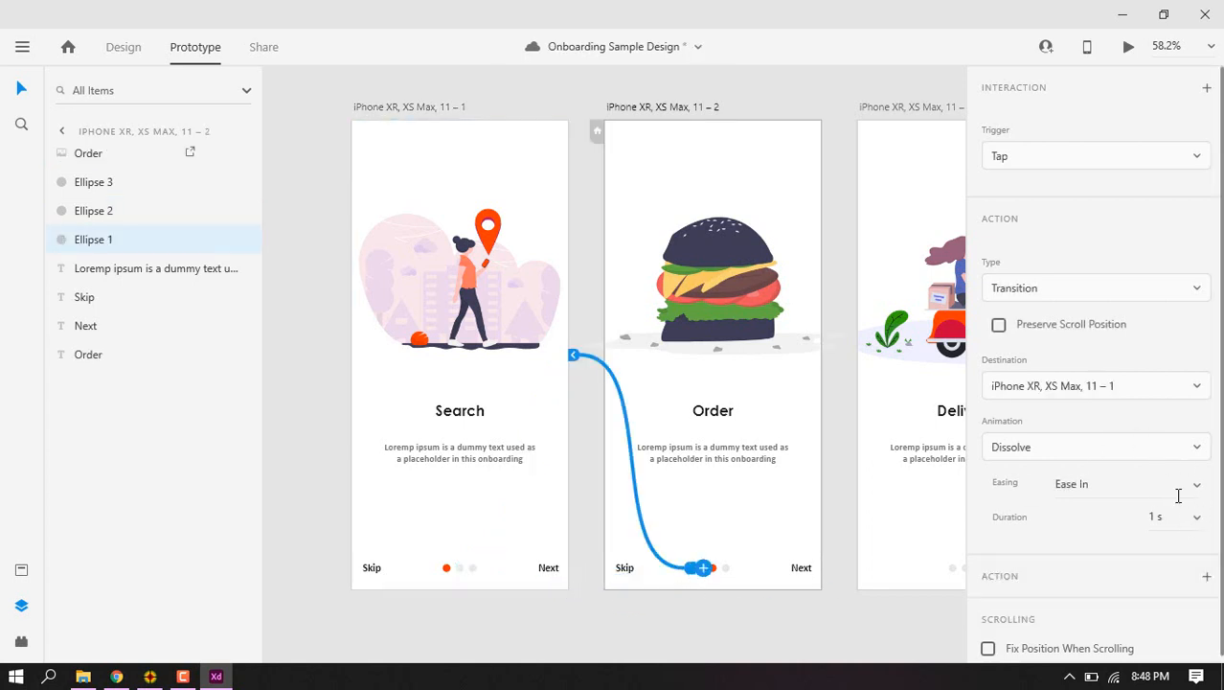
# Link the Order artboard's "Next" label and third dot to the Delivery artboard
pyautogui.click(799, 569)
pyautogui.moveTo(811, 567); pyautogui.dragTo(857, 554)
pyautogui.click(726, 568)
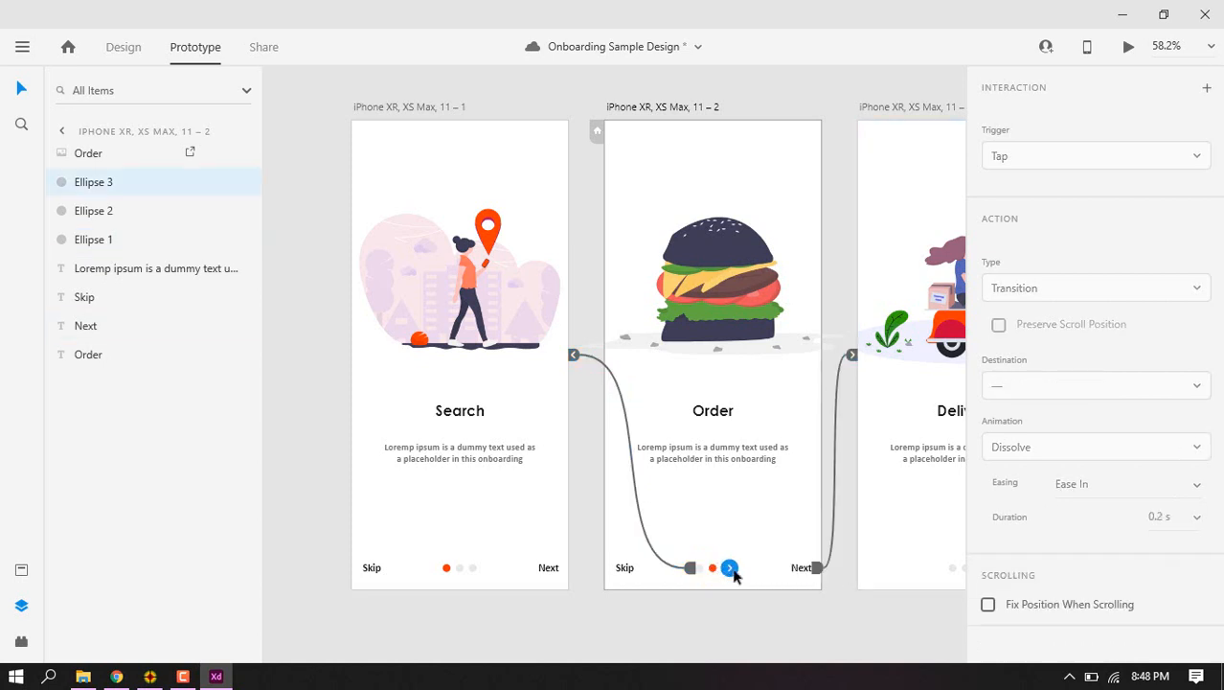
pyautogui.moveTo(730, 568); pyautogui.dragTo(886, 558)
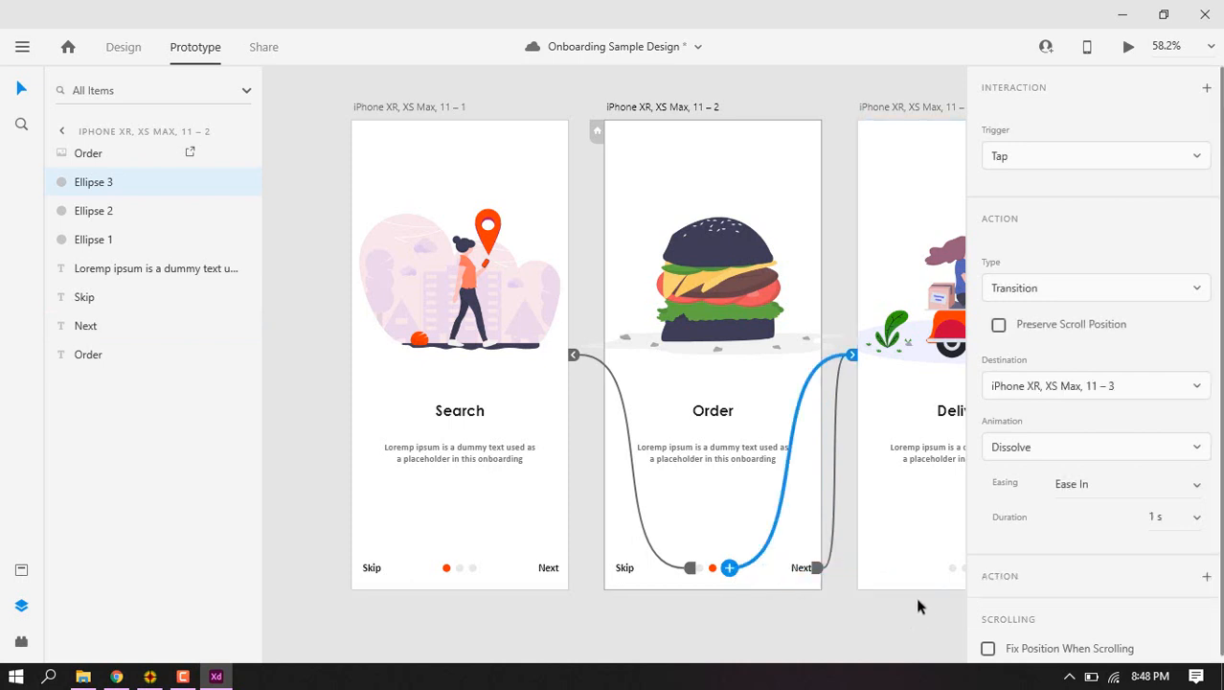
# Link the Delivery artboard's middle dot back to the Order artboard
pyautogui.scroll(-3, 335, 324)
pyautogui.scroll(5, 729, 500)
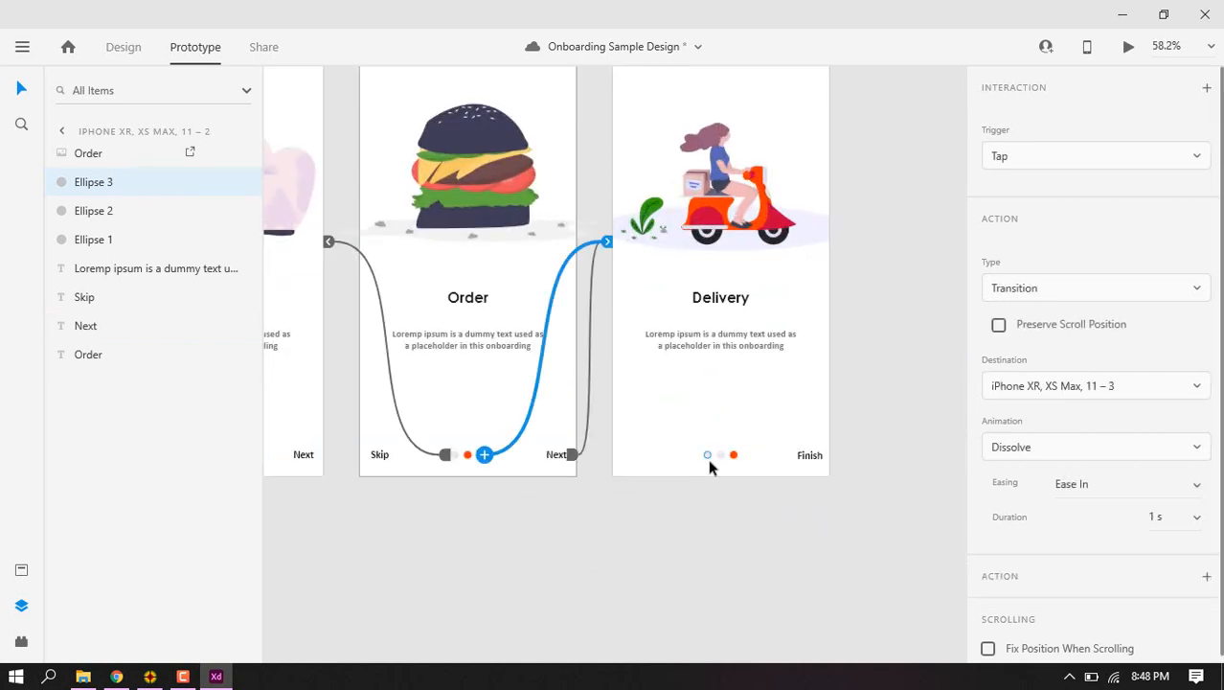
pyautogui.click(709, 456)
pyautogui.click(734, 456)
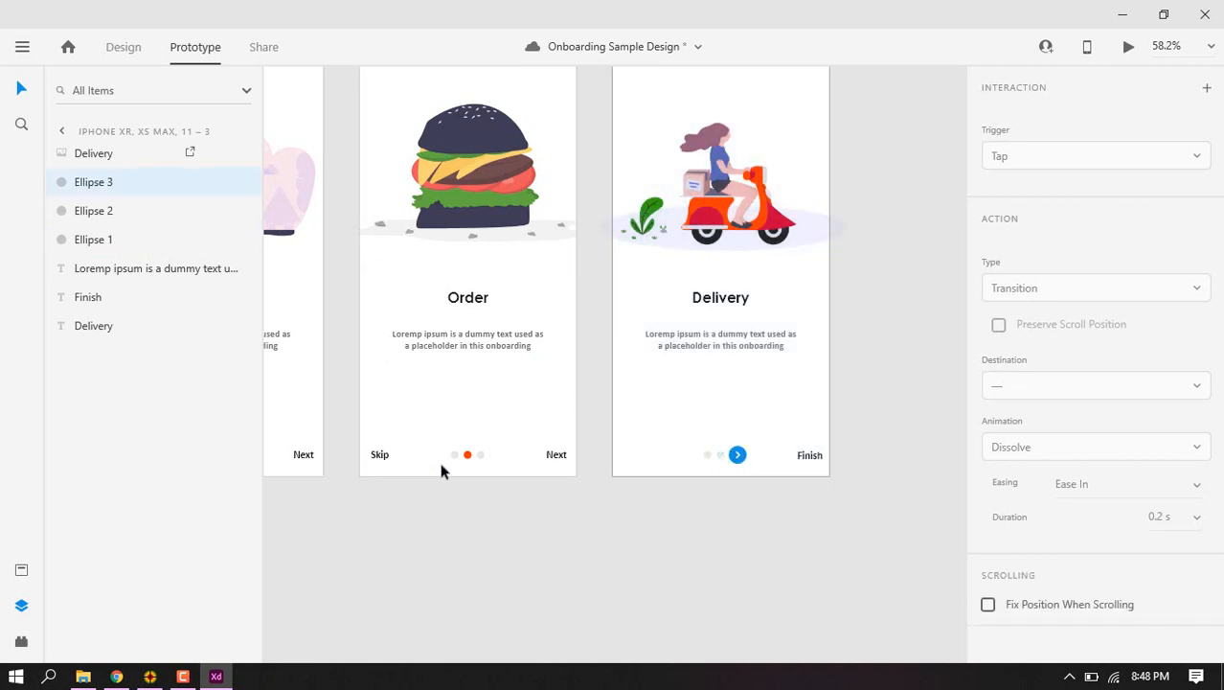
pyautogui.click(556, 454)
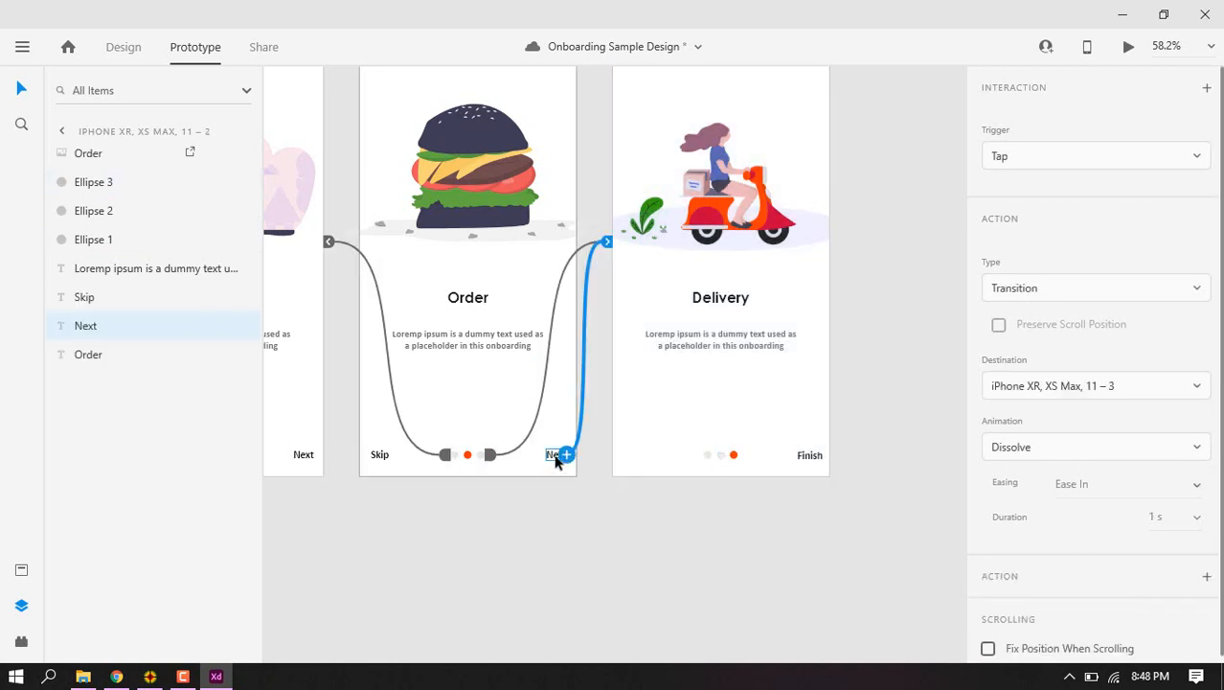
pyautogui.click(718, 458)
pyautogui.moveTo(725, 454); pyautogui.dragTo(492, 468)
pyautogui.click(638, 444)
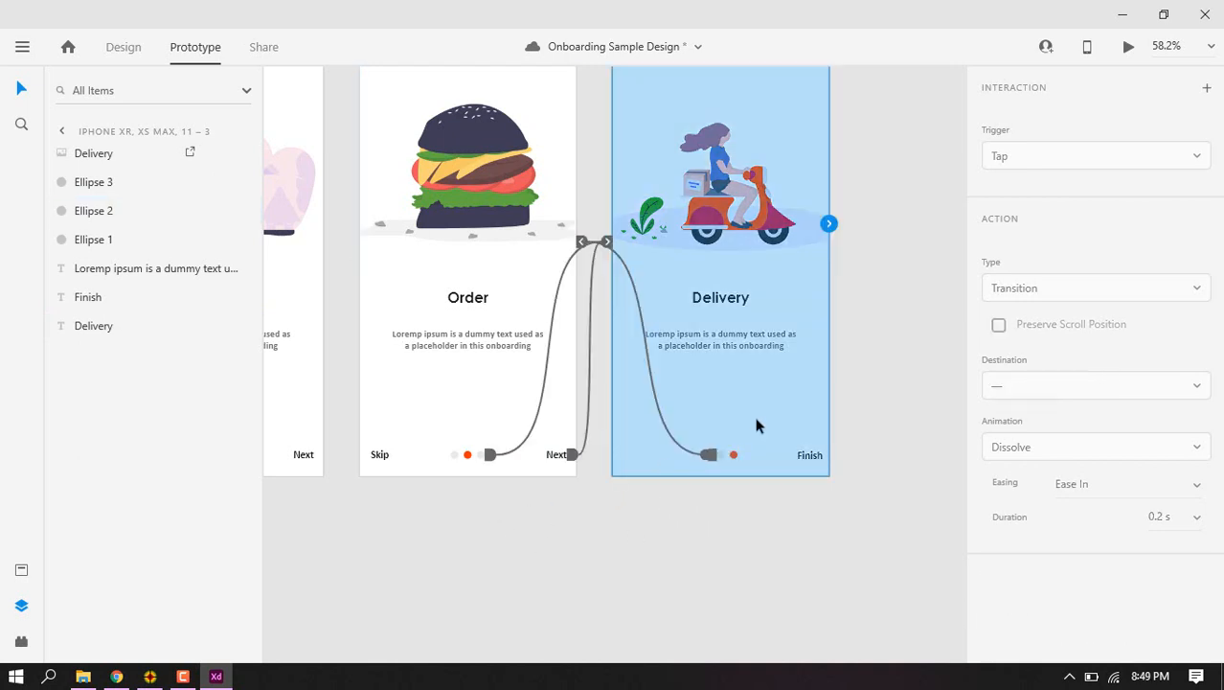
# Remove the link from the Delivery artboard's middle dot and reconnect that dot to the Order artboard
pyautogui.click(721, 456)
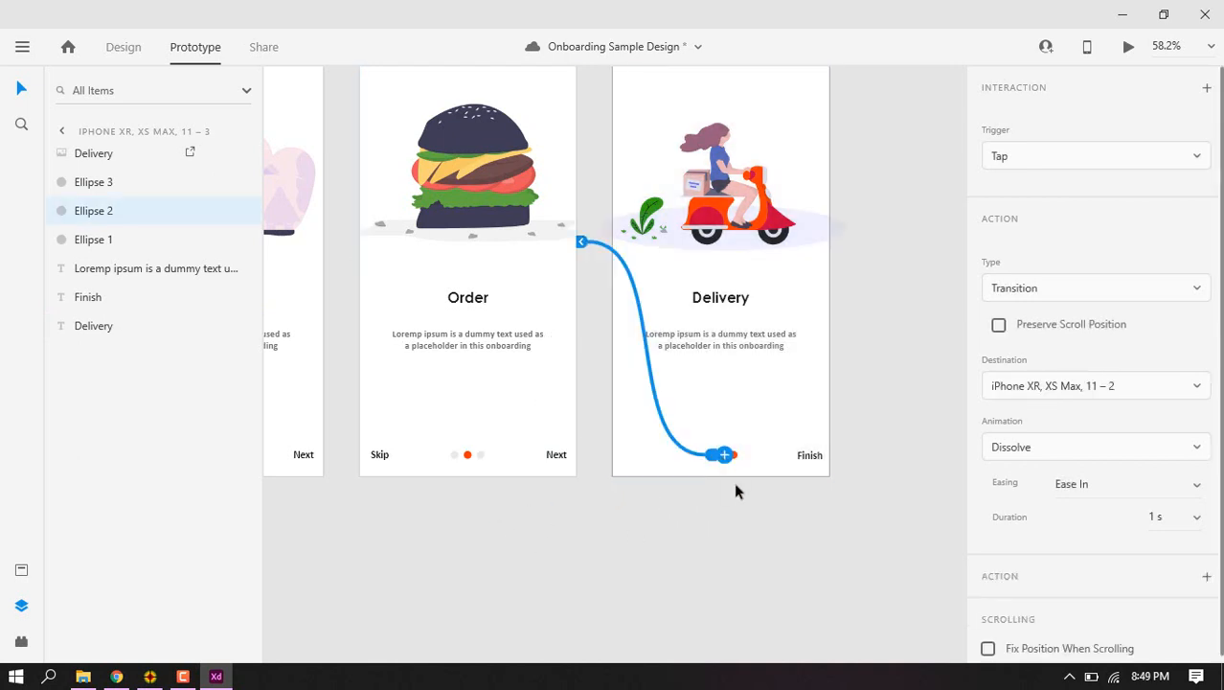
pyautogui.click(675, 443)
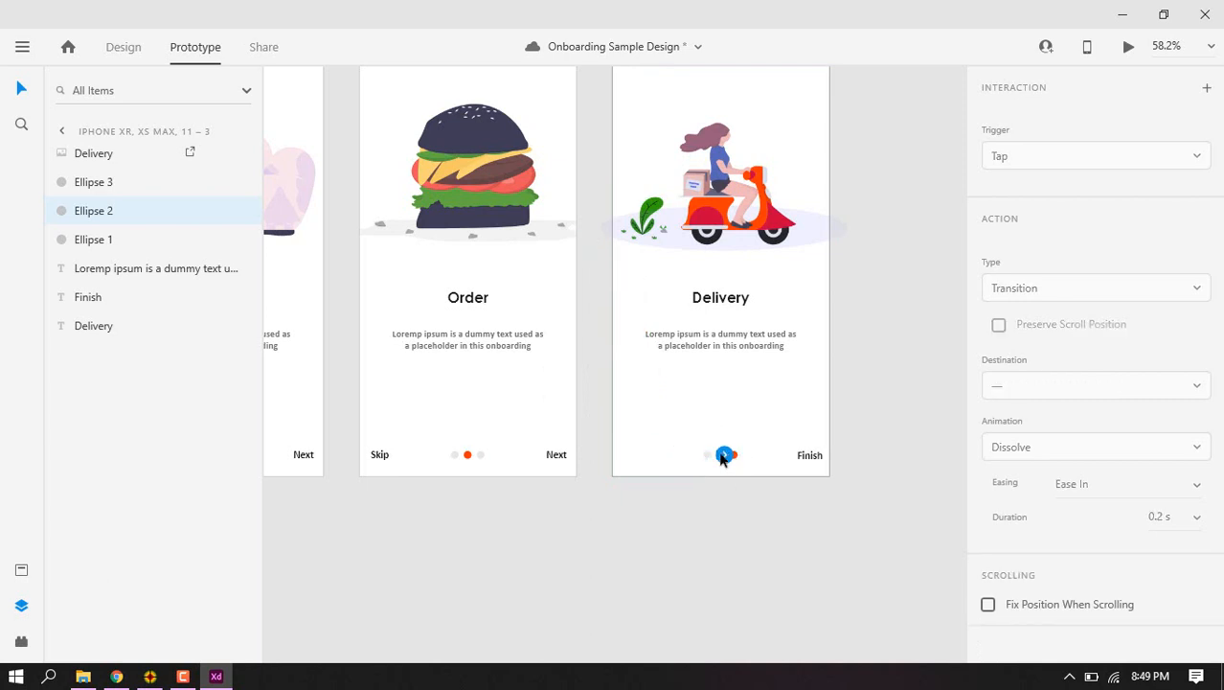
pyautogui.moveTo(725, 456); pyautogui.dragTo(574, 311)
# Link the Delivery artboard's first dot to the Search artboard
pyautogui.scroll(3, 708, 463)
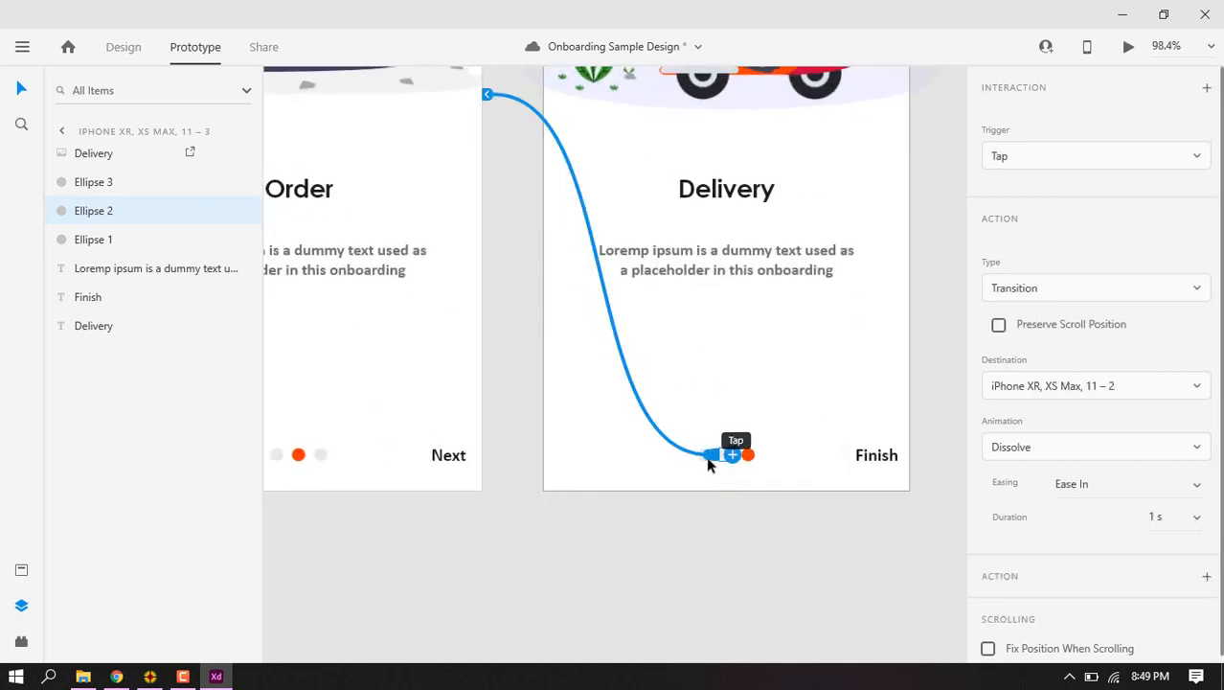
pyautogui.scroll(4, 700, 468)
pyautogui.click(705, 436)
pyautogui.click(704, 433)
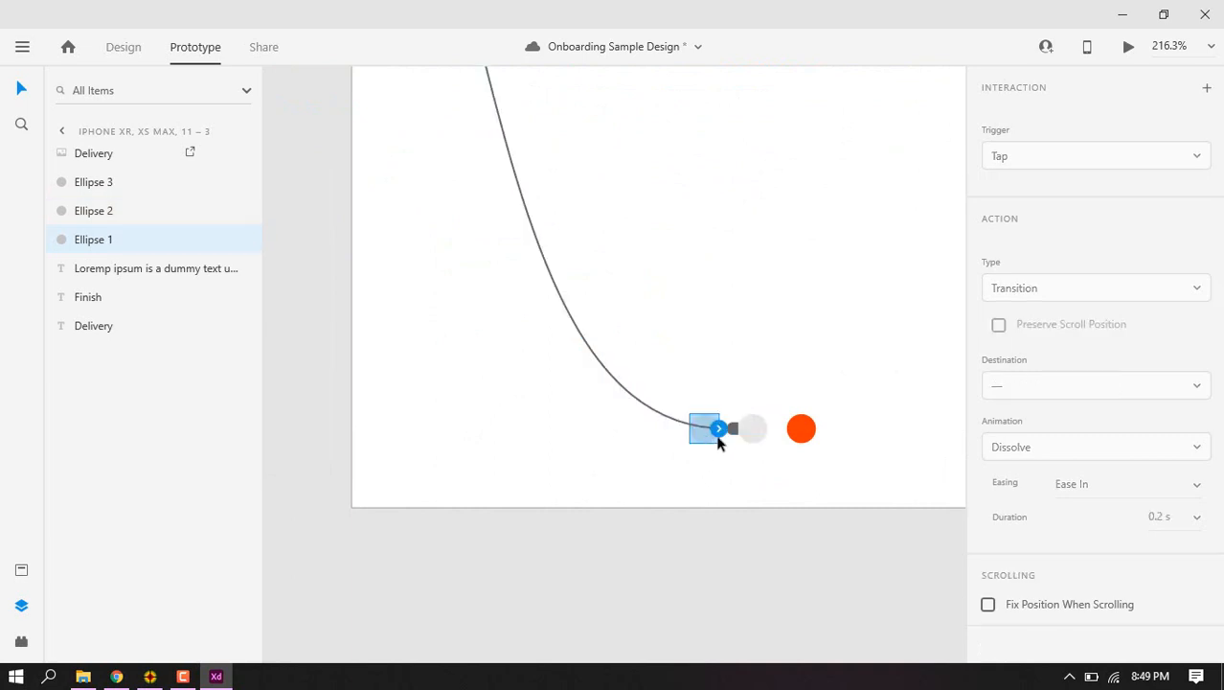
pyautogui.moveTo(719, 431); pyautogui.dragTo(350, 544)
pyautogui.scroll(-5, 556, 234)
pyautogui.scroll(-3, 788, 116)
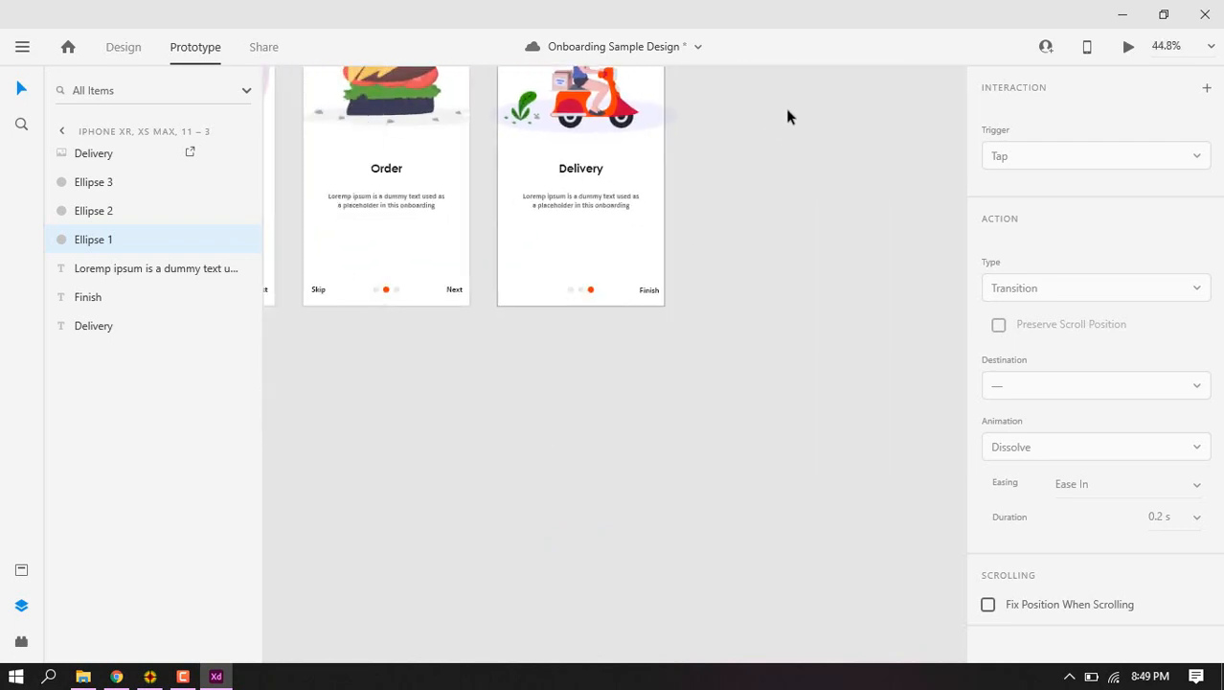
pyautogui.moveTo(565, 321); pyautogui.dragTo(341, 292)
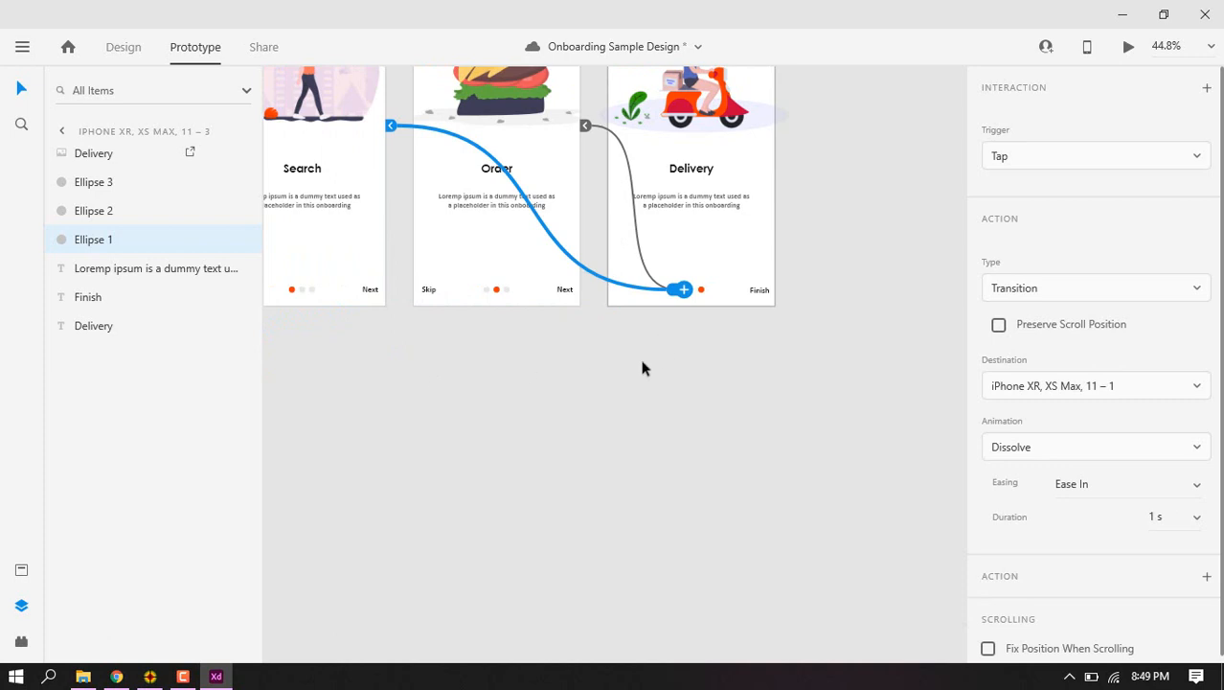
pyautogui.scroll(2, 565, 270)
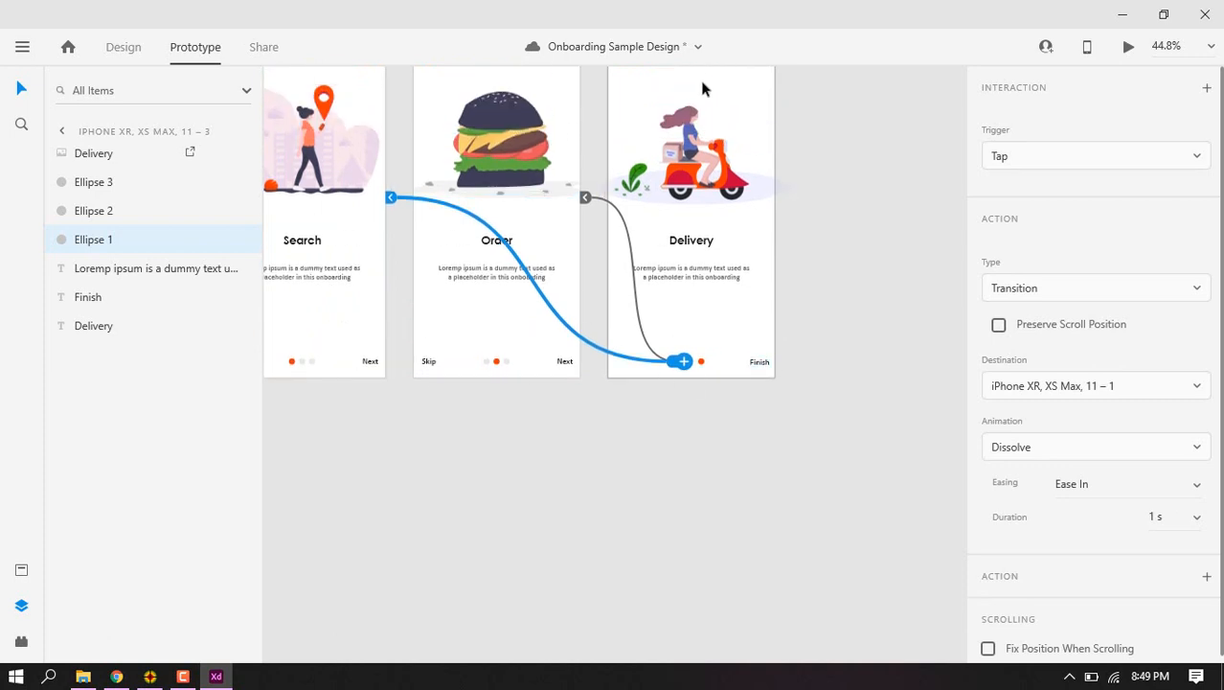
pyautogui.scroll(-2, 827, 79)
pyautogui.scroll(1, 829, 80)
pyautogui.scroll(1, 826, 80)
pyautogui.scroll(-2, 828, 84)
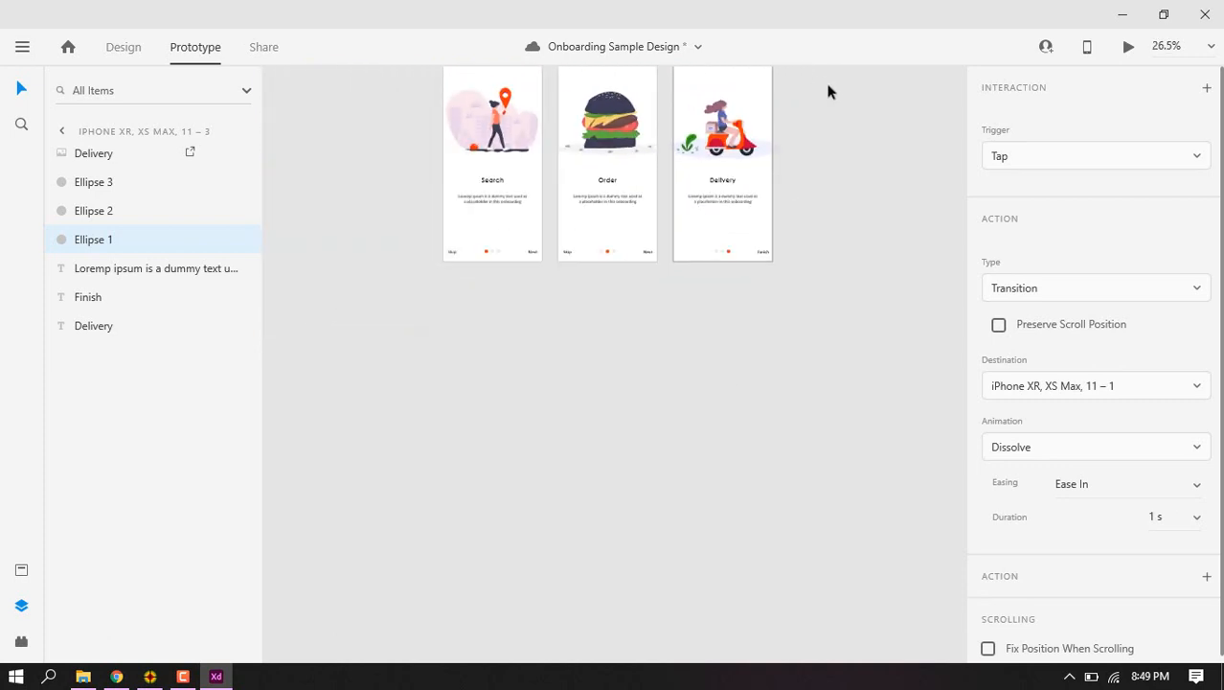
# Preview the prototype starting from the Search artboard, with the preview window moved clear of the Search and Order artboards
pyautogui.scroll(-2, 613, 316)
pyautogui.scroll(4, 598, 271)
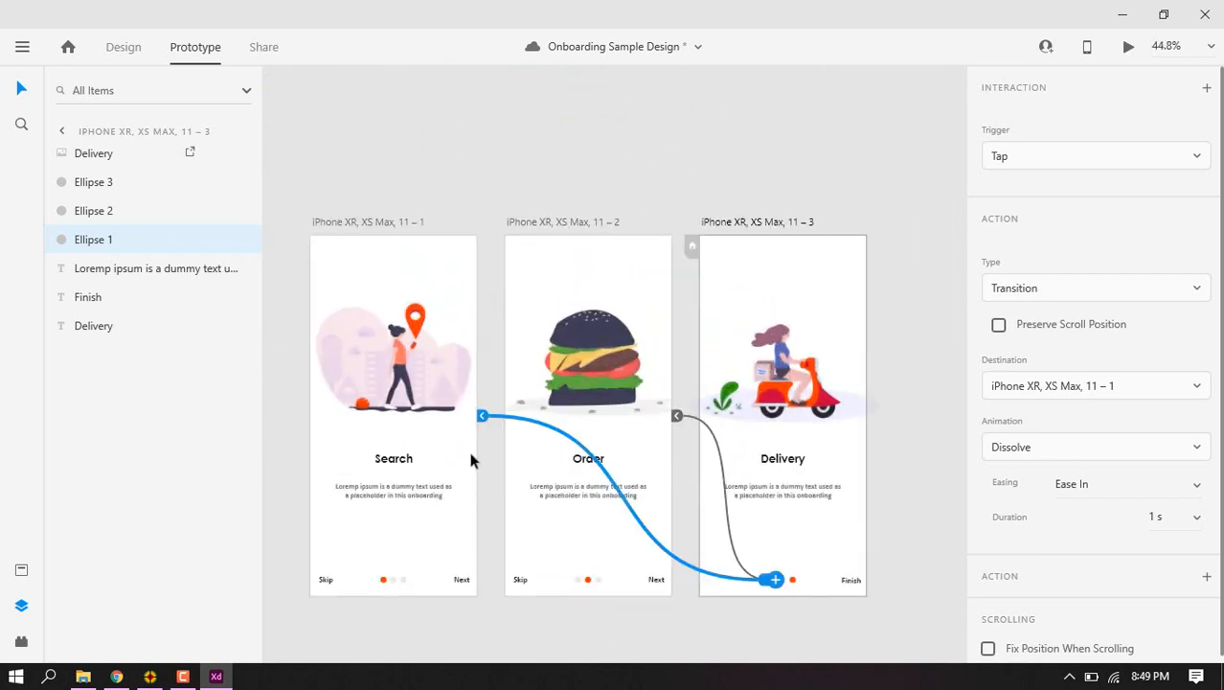
pyautogui.click(454, 358)
pyautogui.click(532, 302)
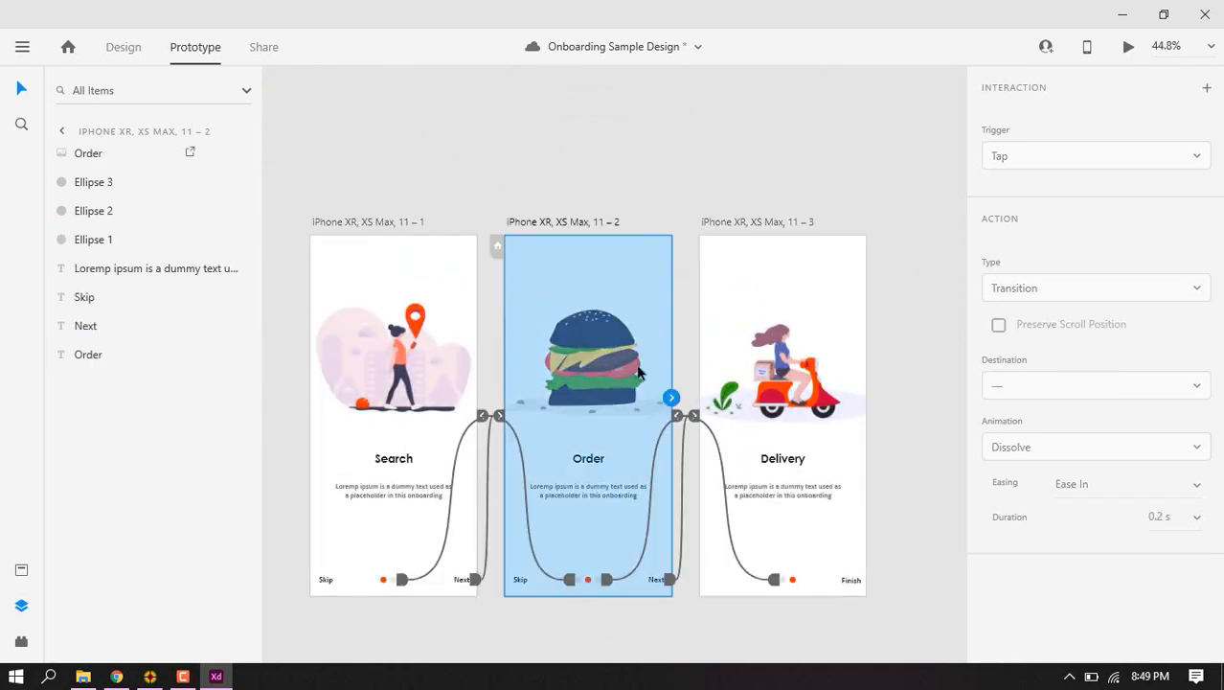
pyautogui.click(379, 221)
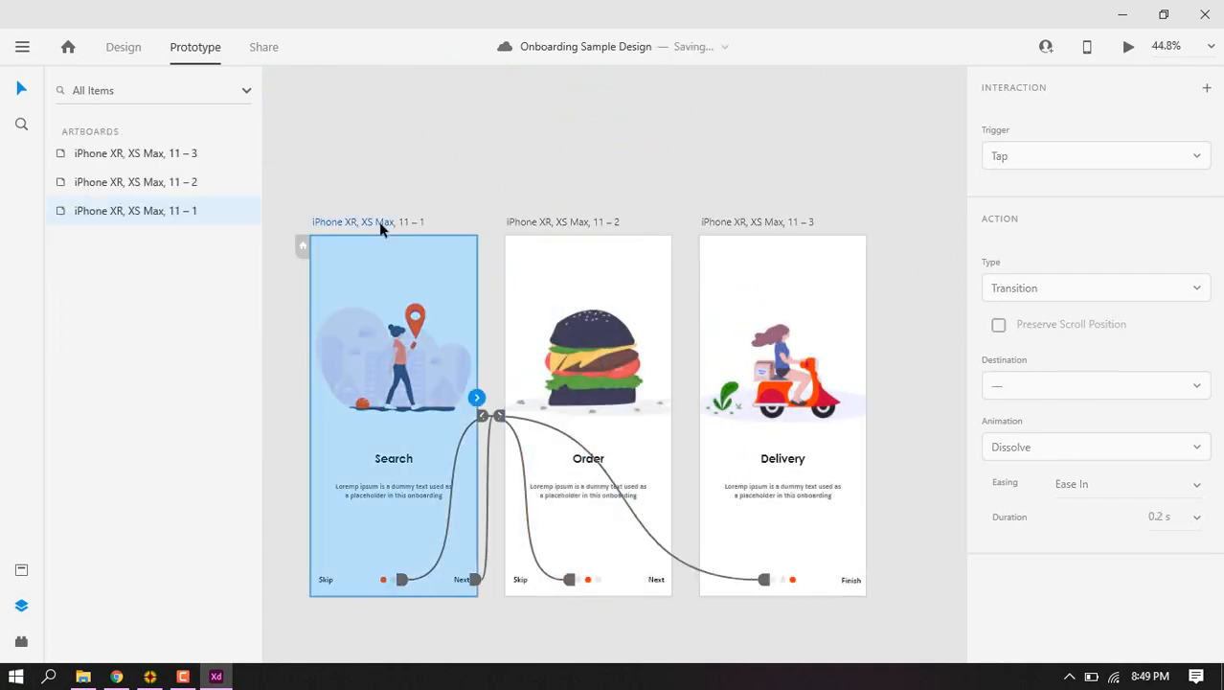
pyautogui.click(1127, 47)
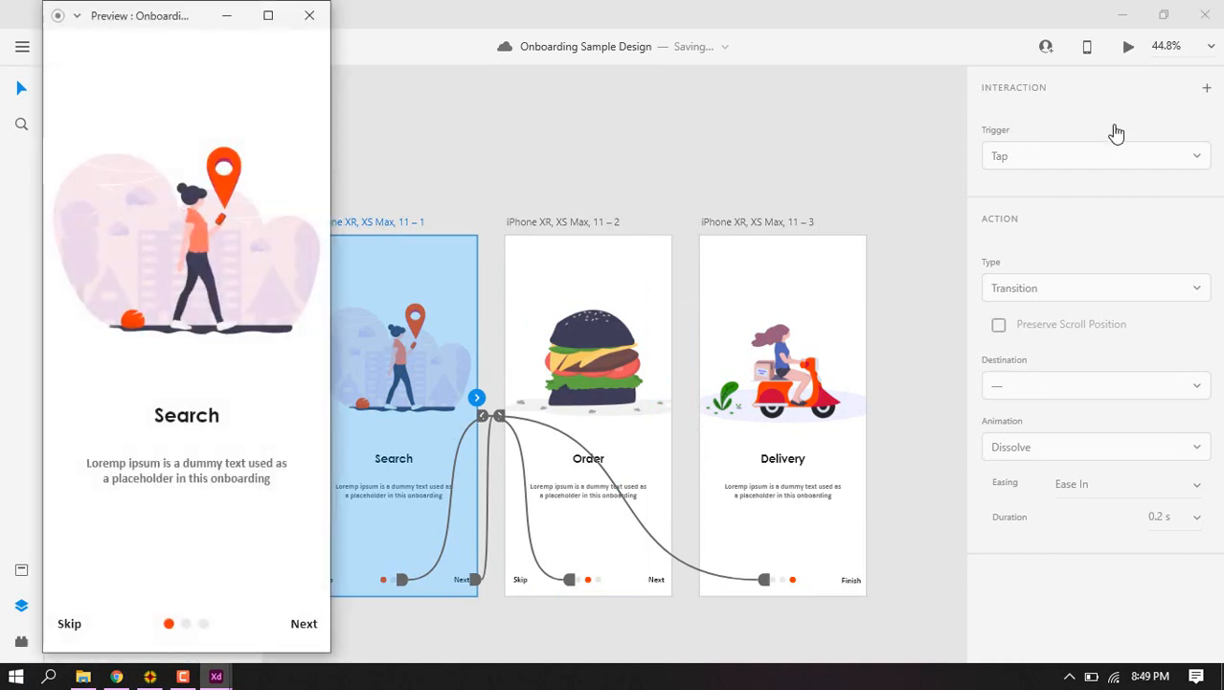
pyautogui.moveTo(186, 16); pyautogui.dragTo(1003, 29)
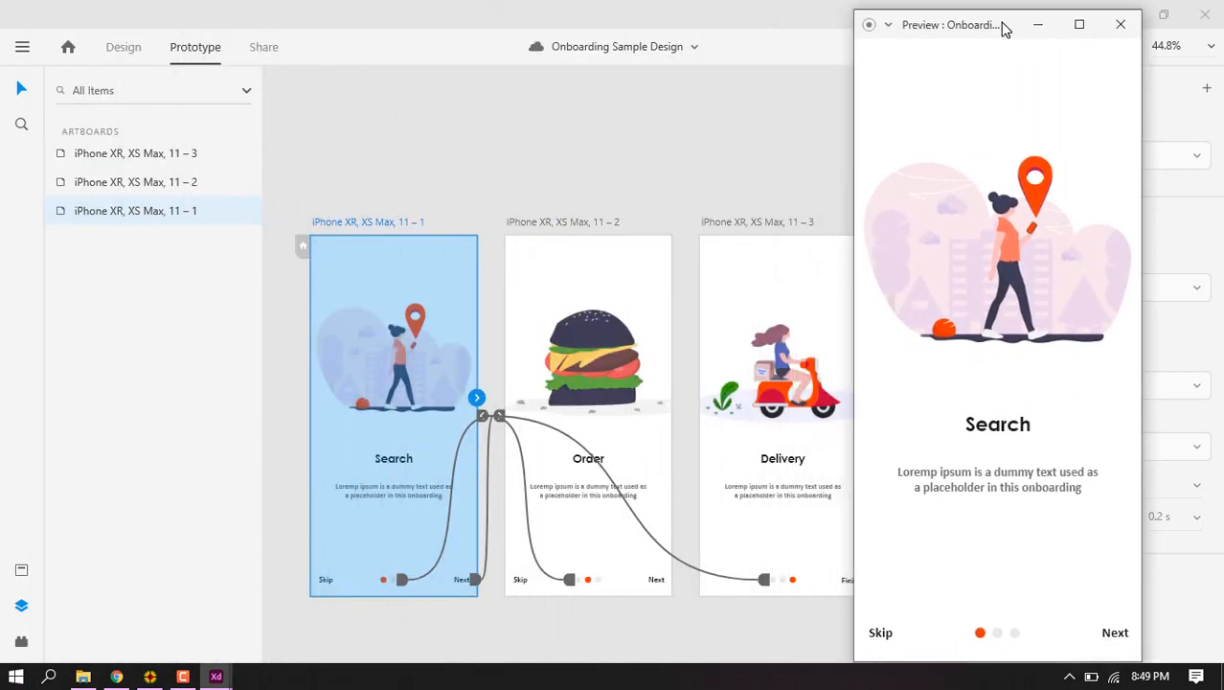
# Test the preview's Next labels from Search through Delivery, plus Order's first dot back to Search and Delivery's middle dot back to Order
pyautogui.click(1116, 634)
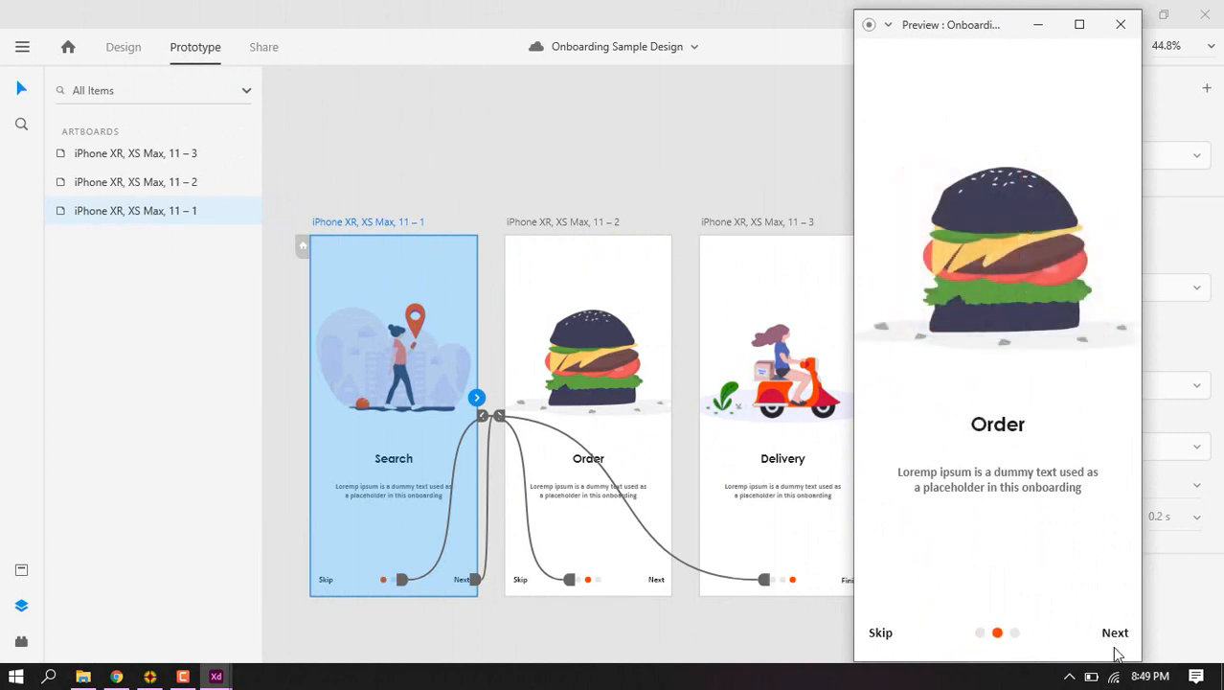
pyautogui.click(981, 635)
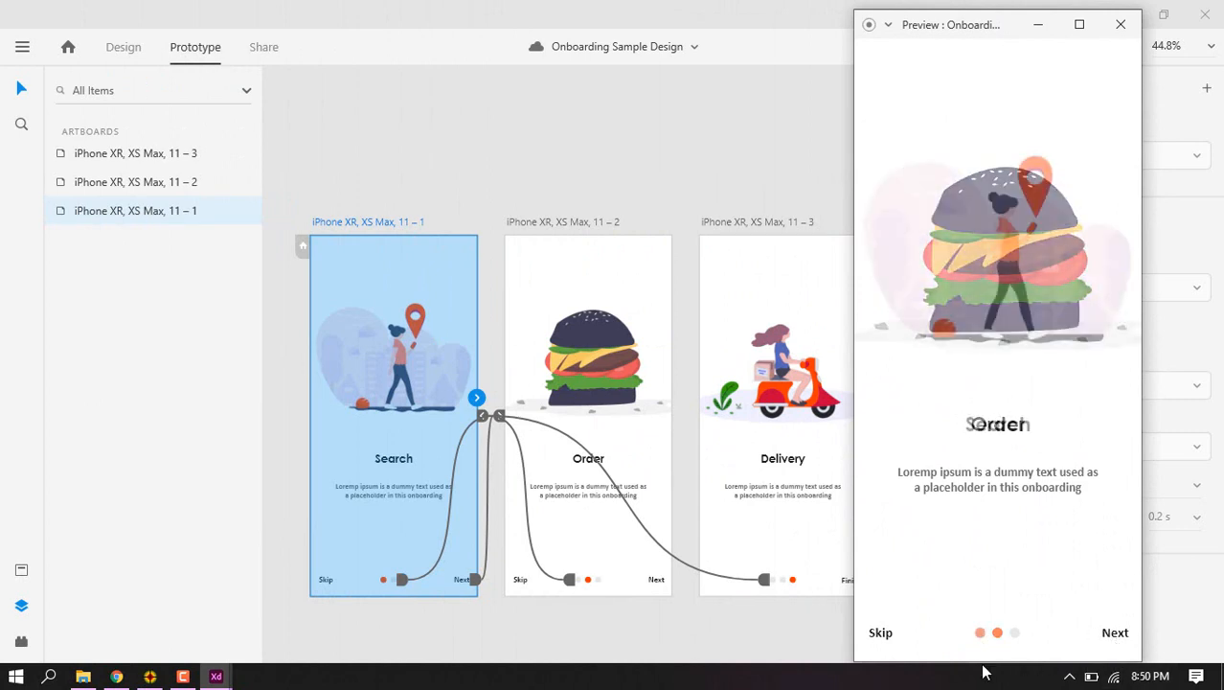
pyautogui.click(1116, 636)
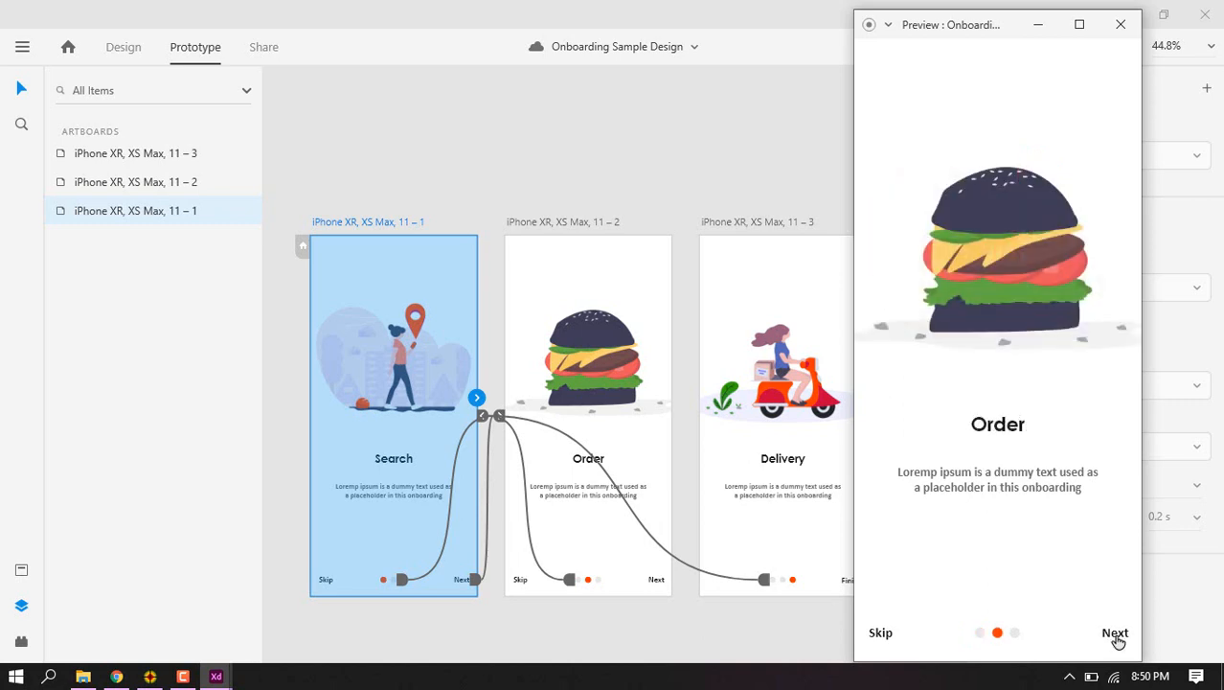
pyautogui.click(1116, 636)
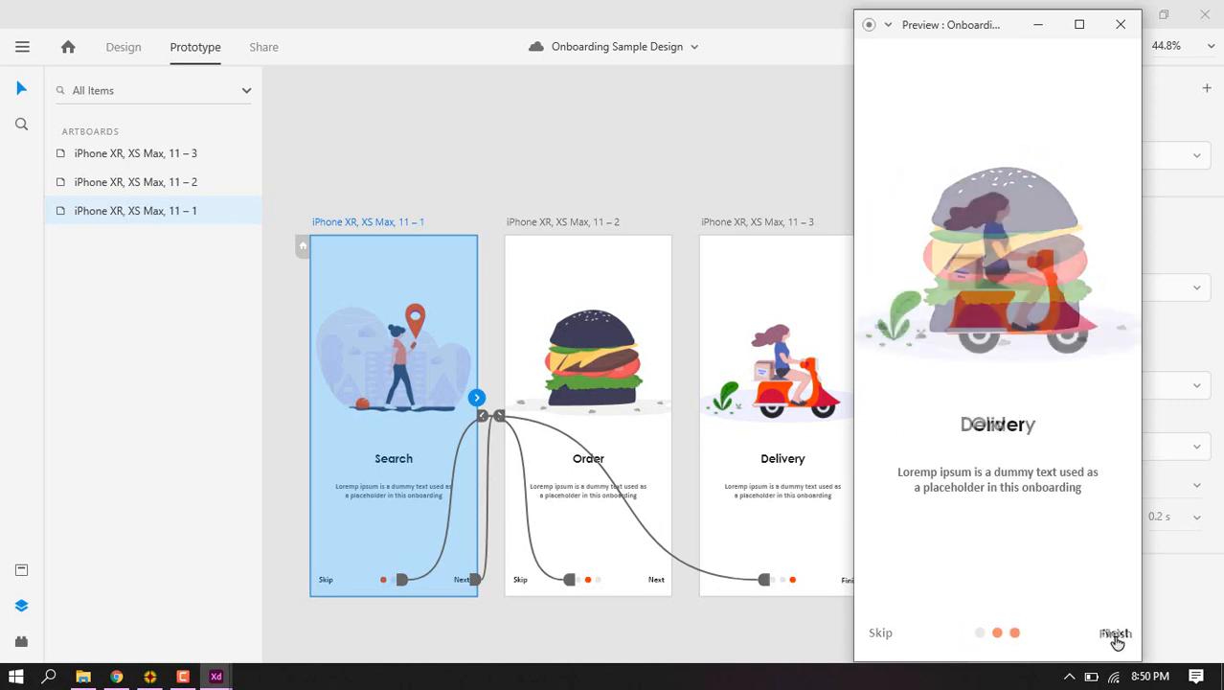
pyautogui.click(1002, 642)
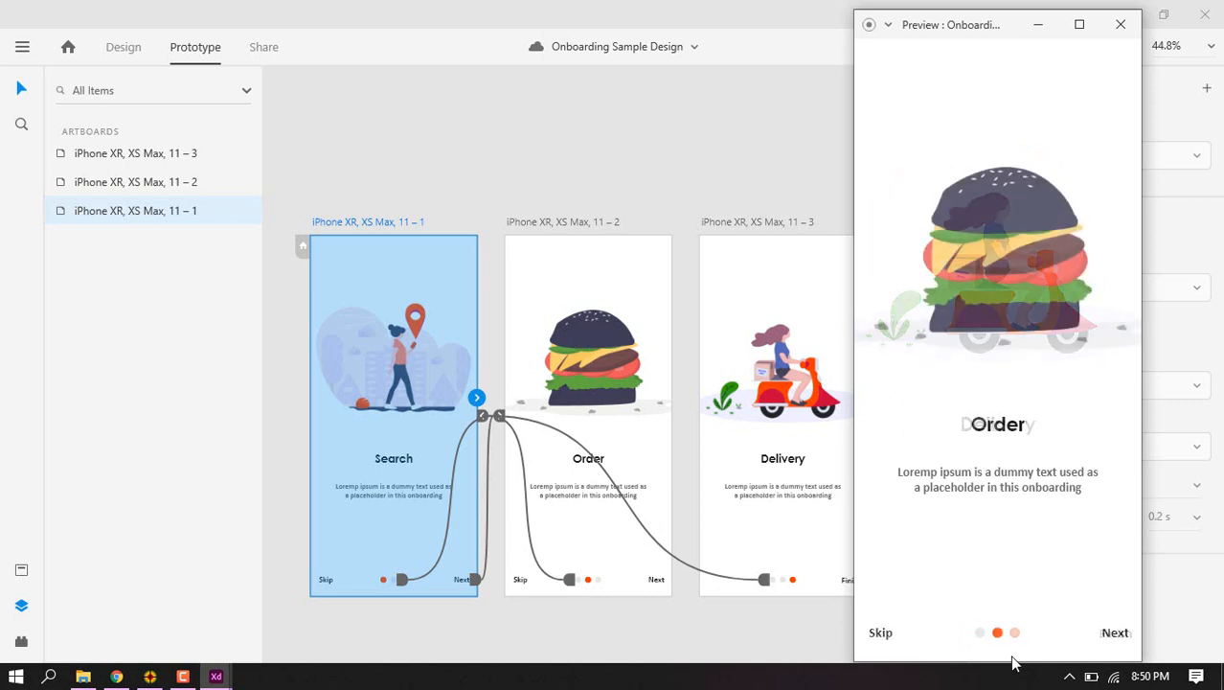
# Test Order's Next label to Delivery, Delivery's first dot back to Search, and the third dot on the Search and Order screens
pyautogui.click(1111, 636)
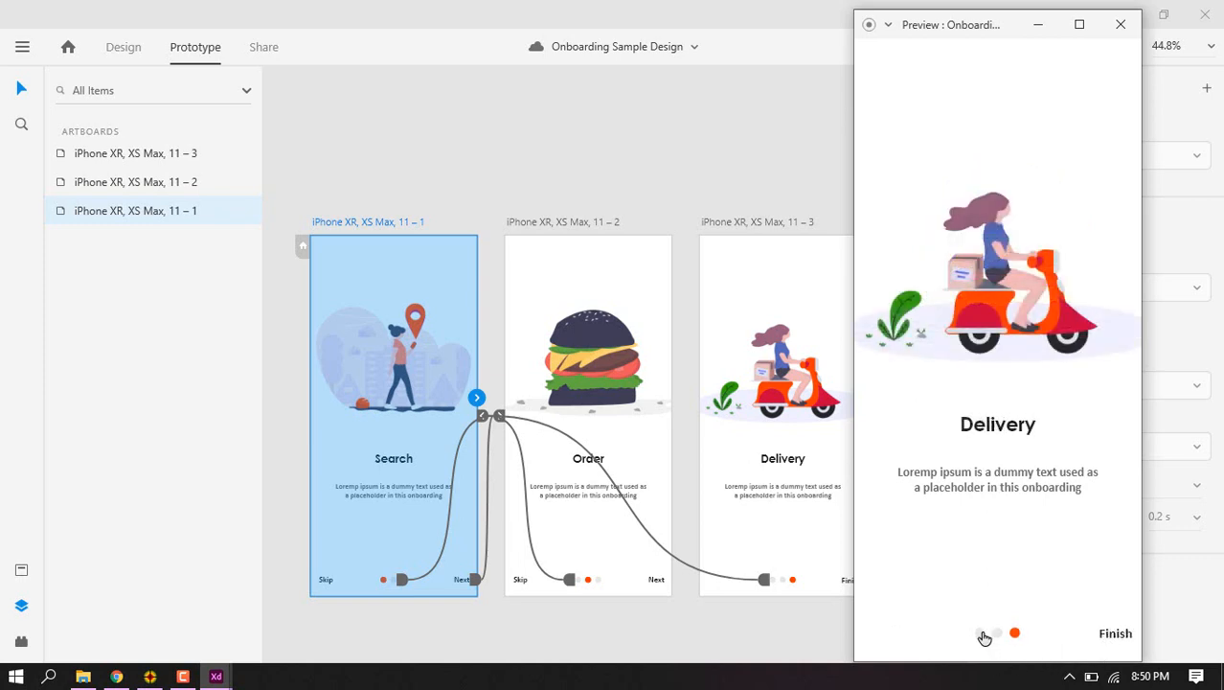
pyautogui.click(989, 651)
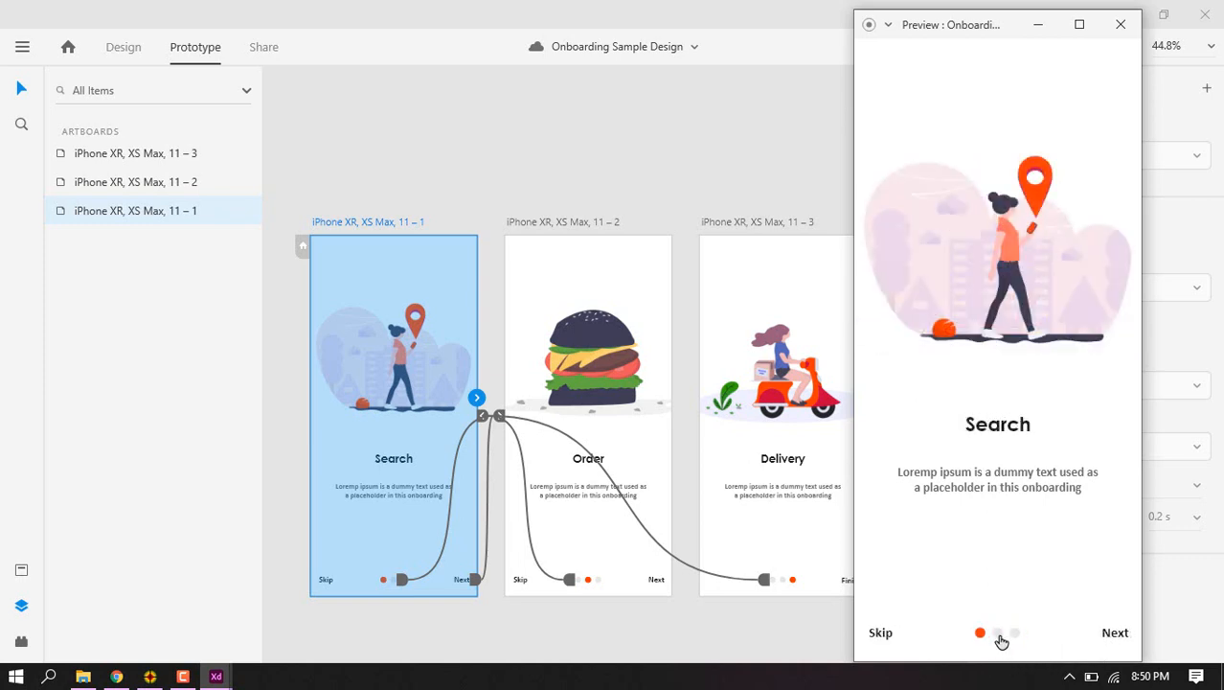
pyautogui.click(1017, 640)
pyautogui.click(1016, 639)
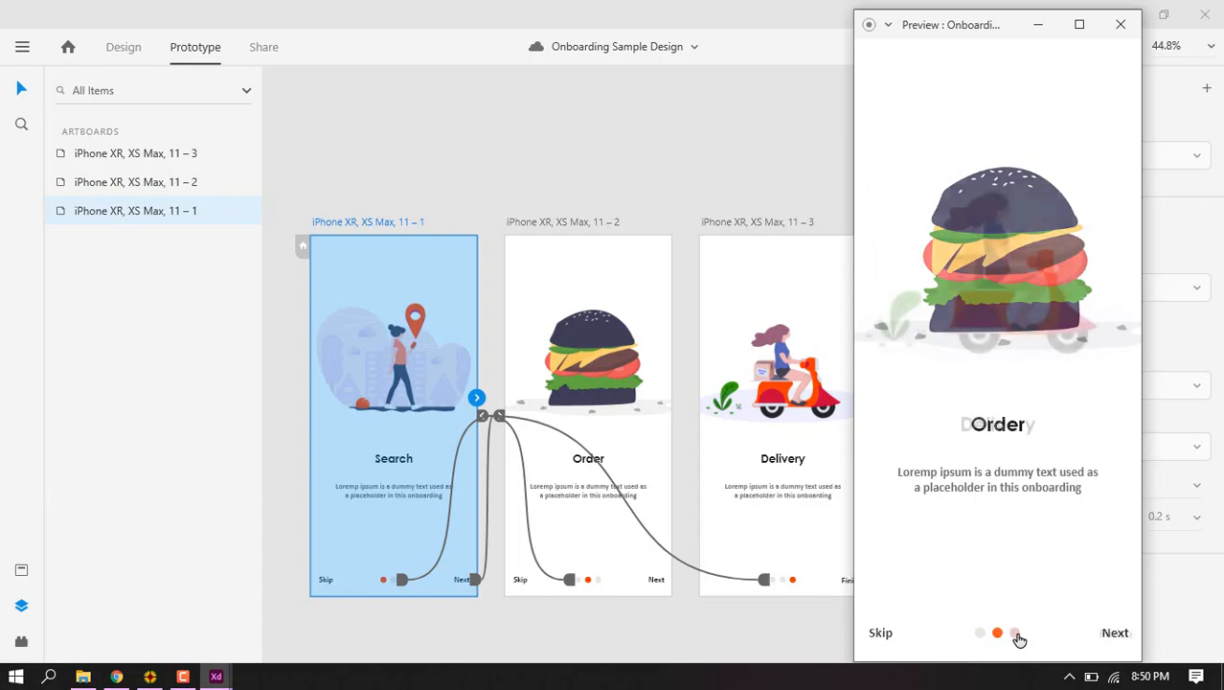